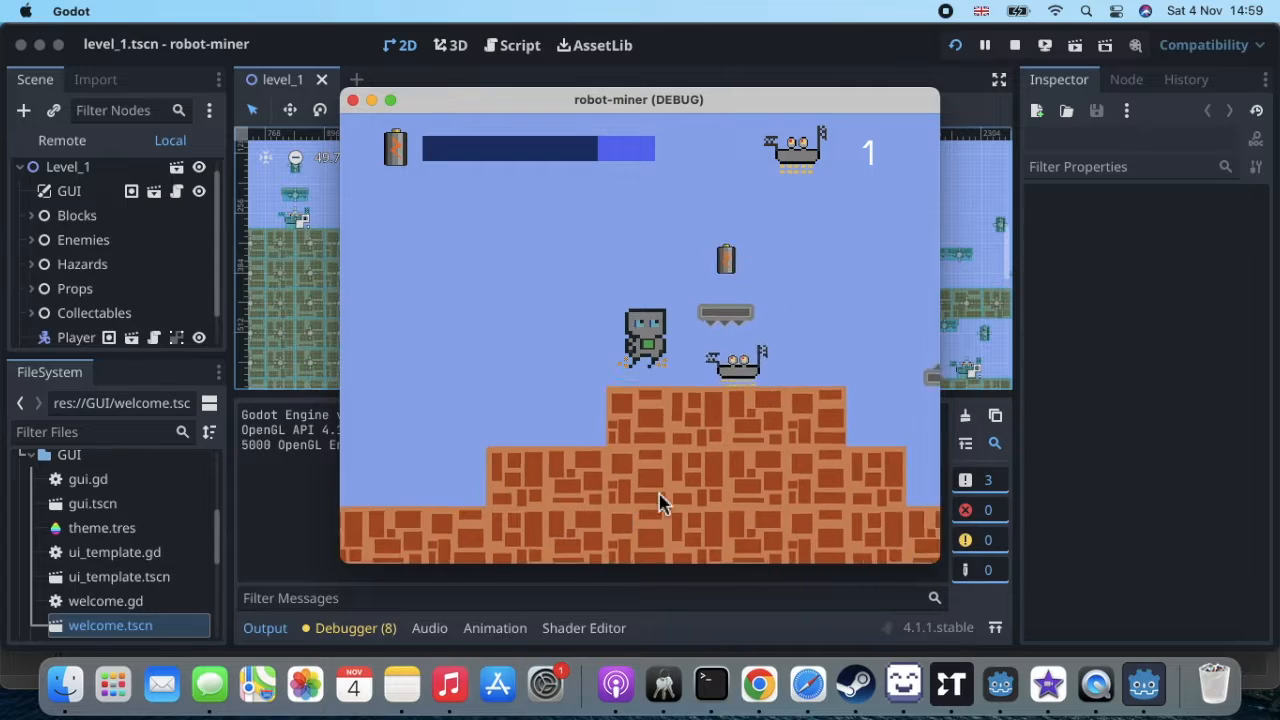
- Play-test the robot-miner game by moving the robot around the level and jumping onto the floating platform, and close the game window
key("Left")
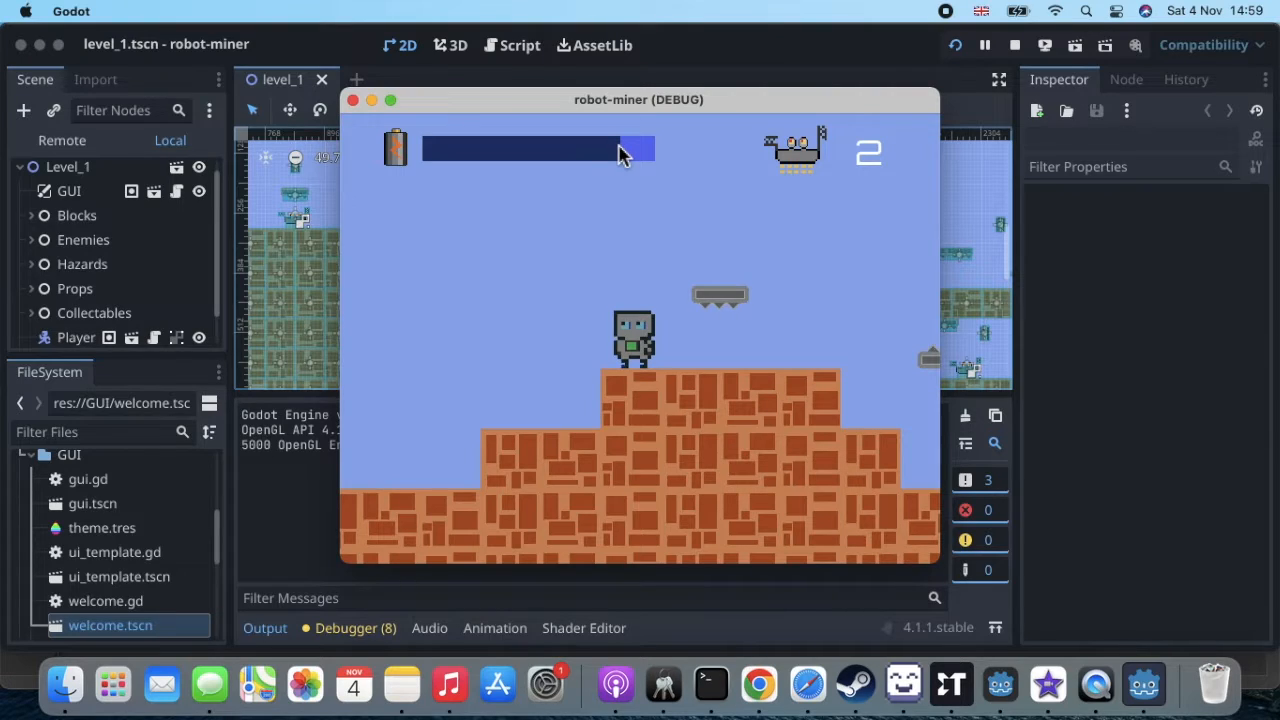
key("Right")
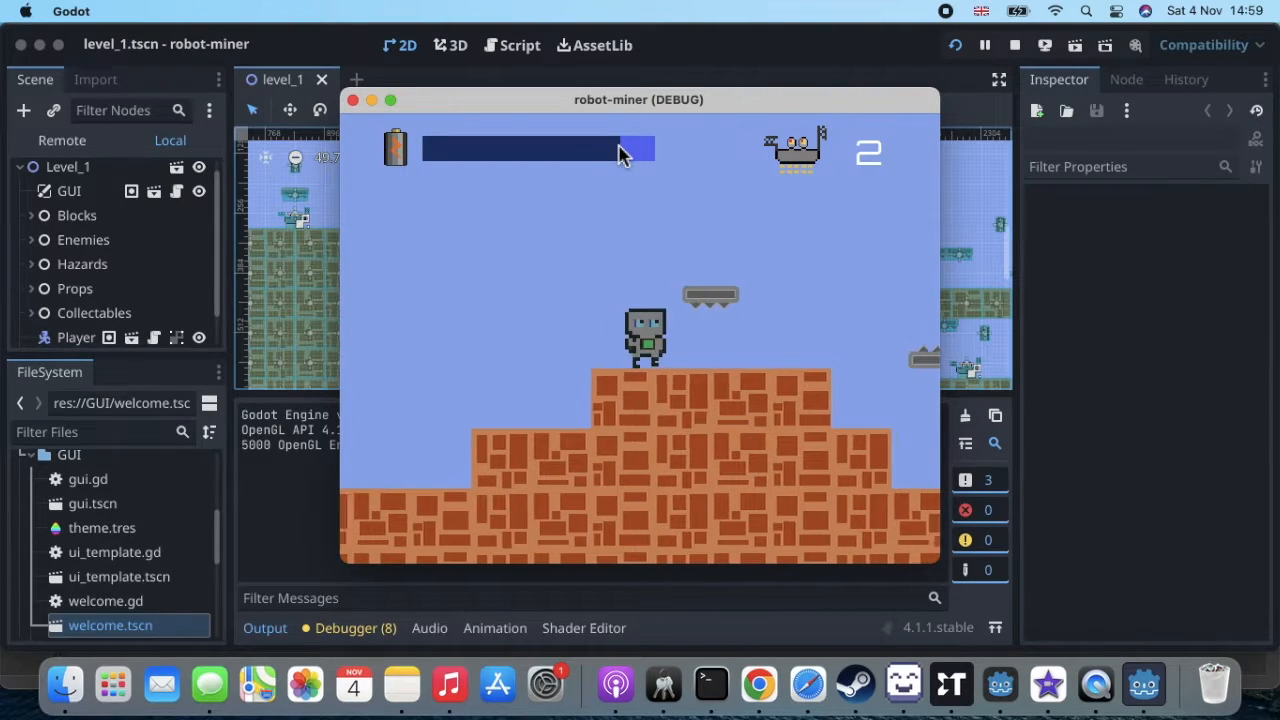
key("space")
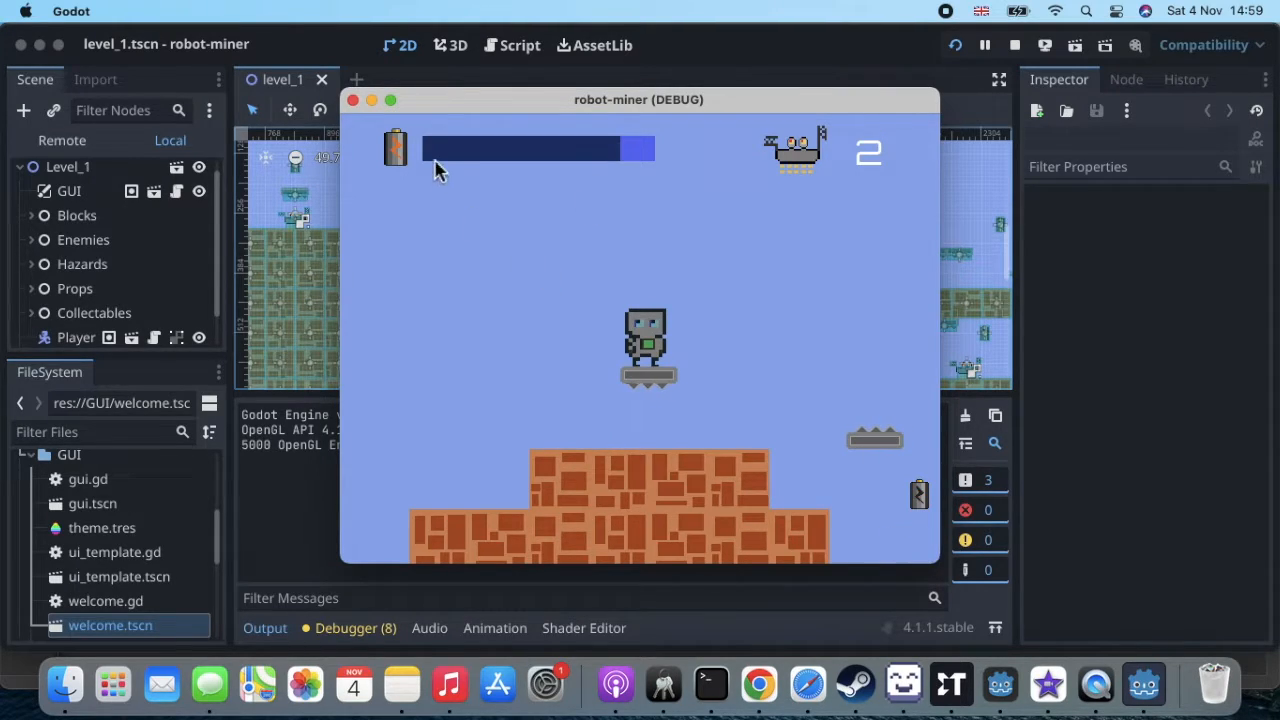
left_click(353, 101)
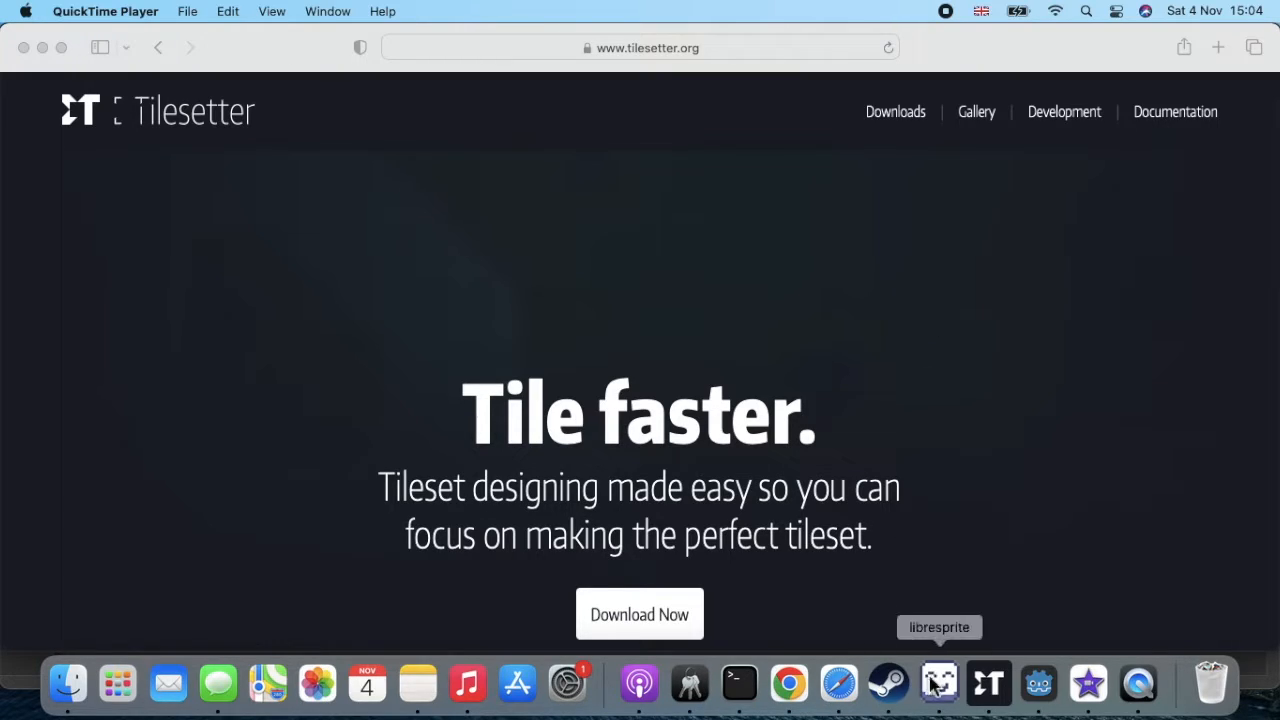
- Look over the Tilesetter website's home page, including its Smart Tilesets section
left_click(940, 688)
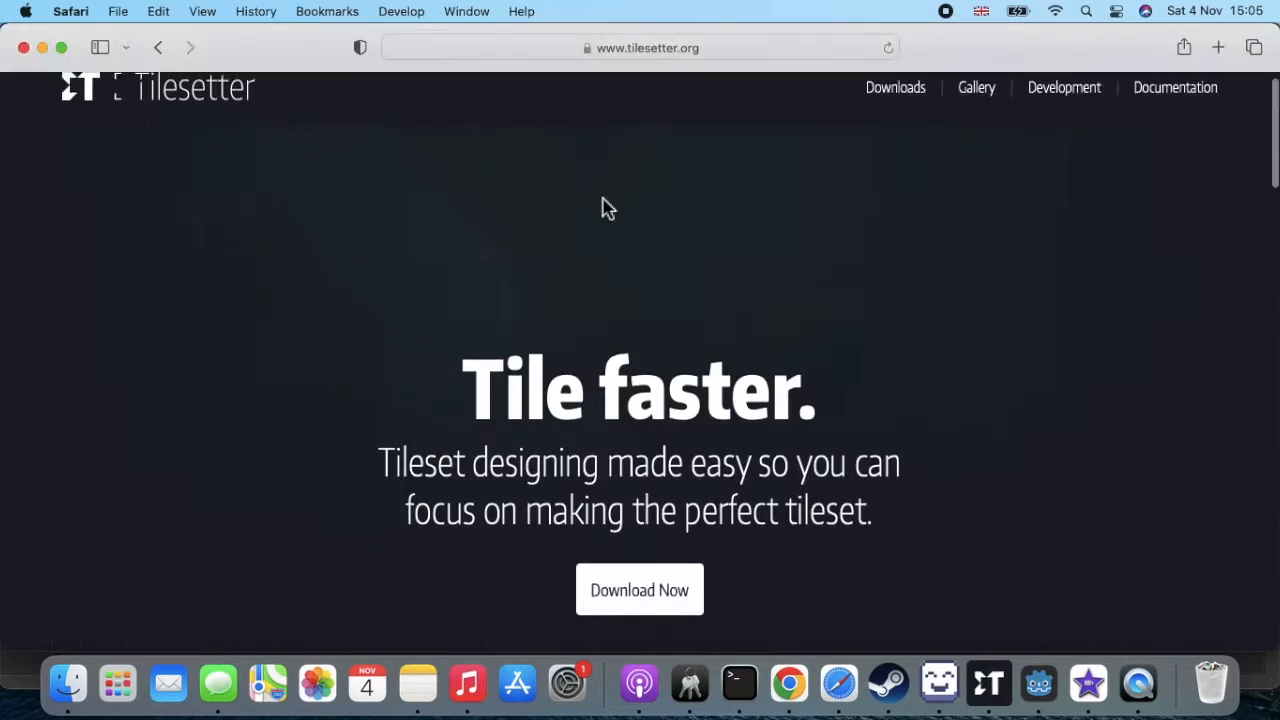
scroll(600, 206, "down", 5)
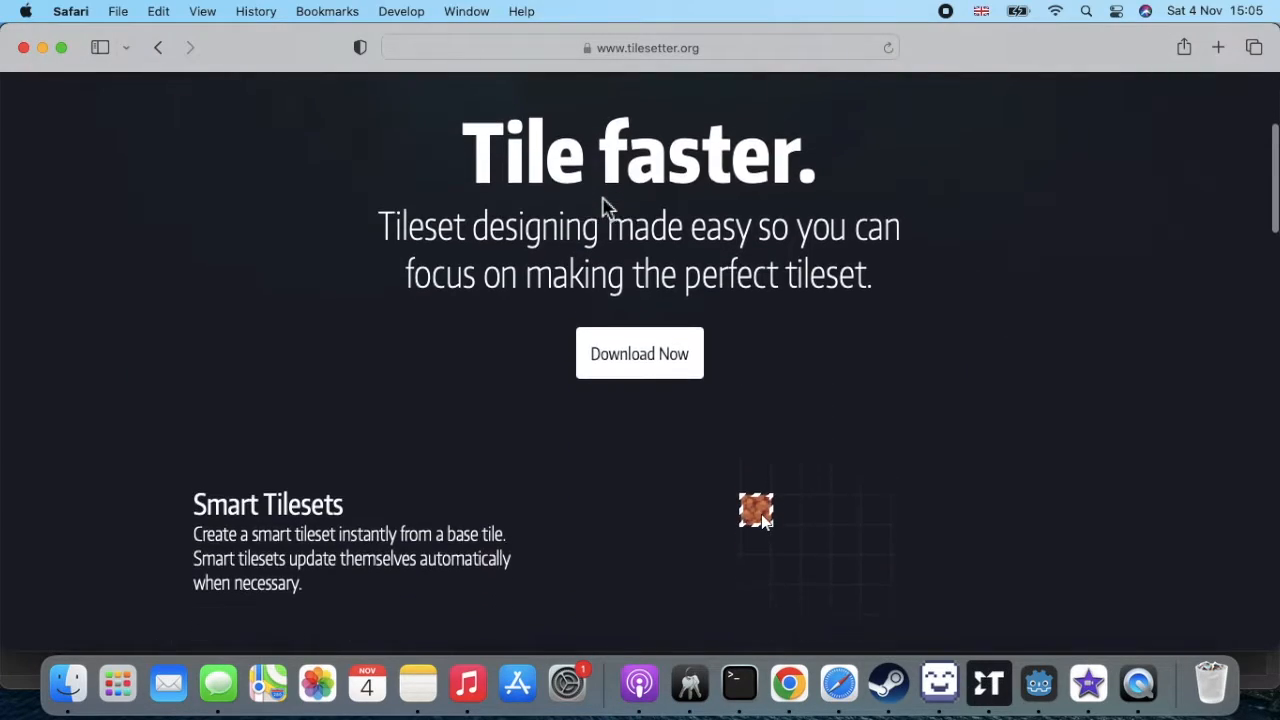
scroll(620, 180, "up", 5)
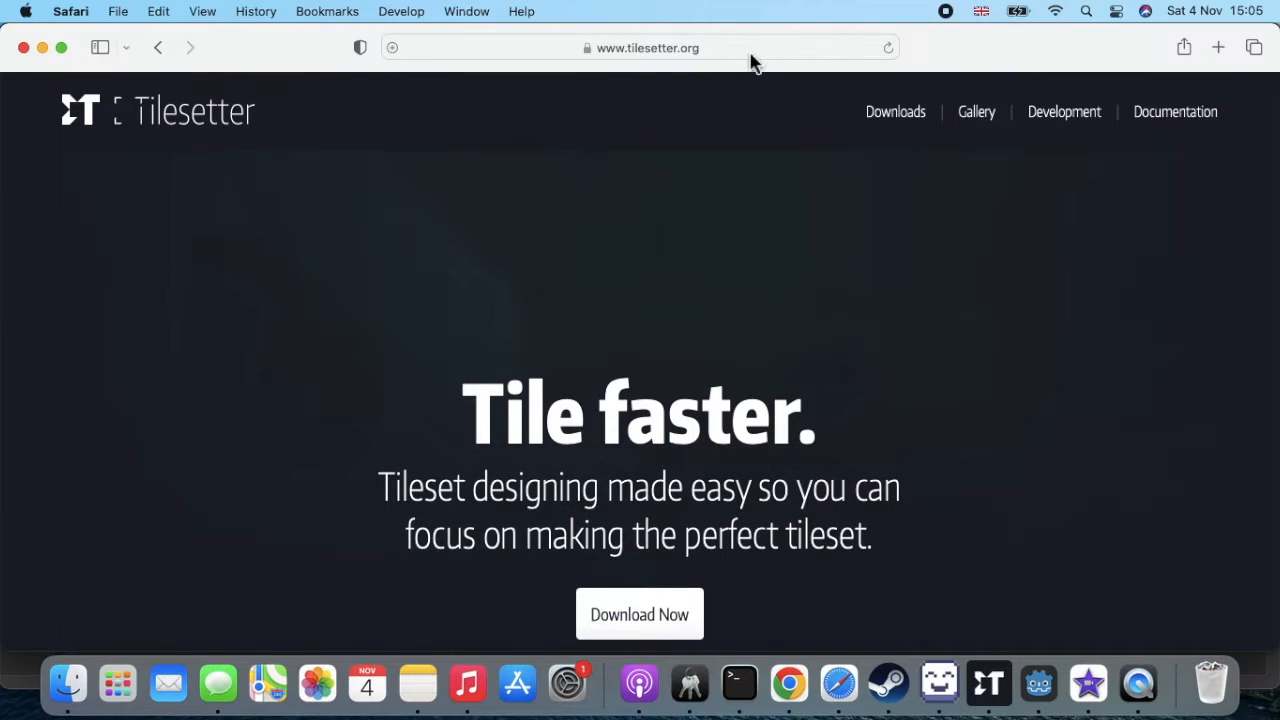
- Open the Tilesetter Downloads page and compare the features and prices of the Lite and full versions
left_click(894, 121)
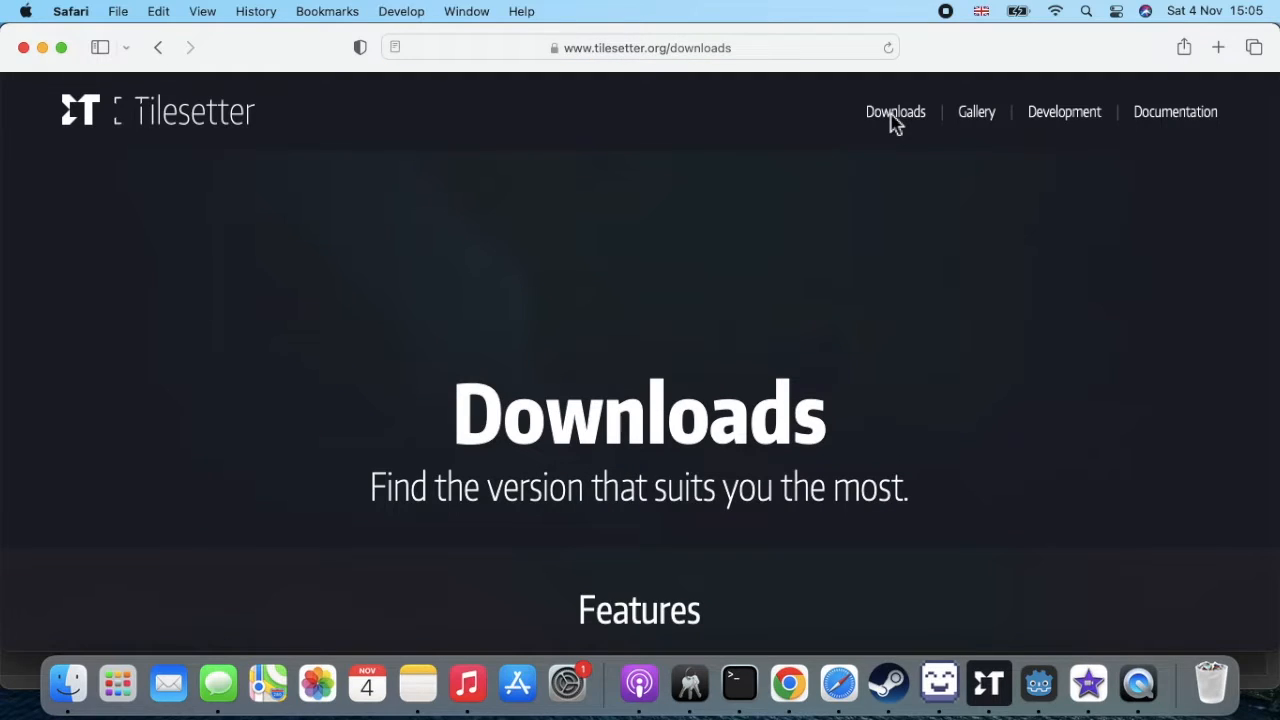
scroll(806, 340, "down", 6)
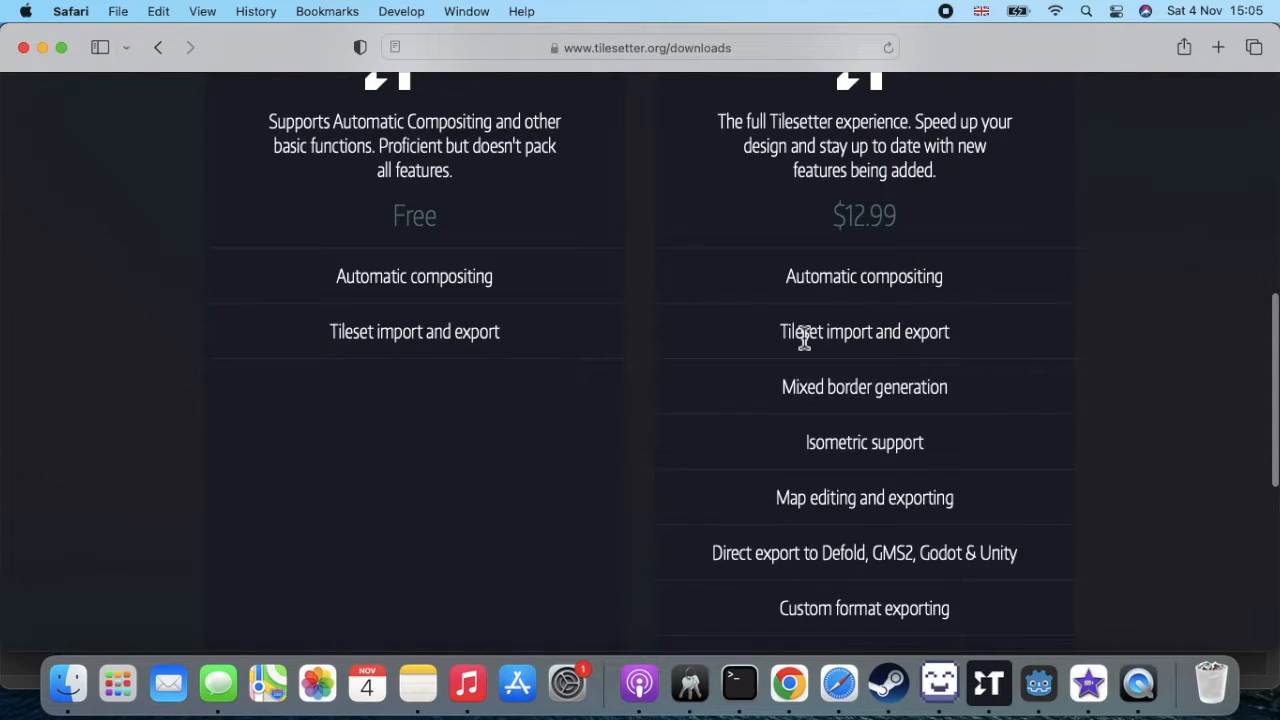
scroll(806, 355, "up", 10)
scroll(806, 362, "down", 7)
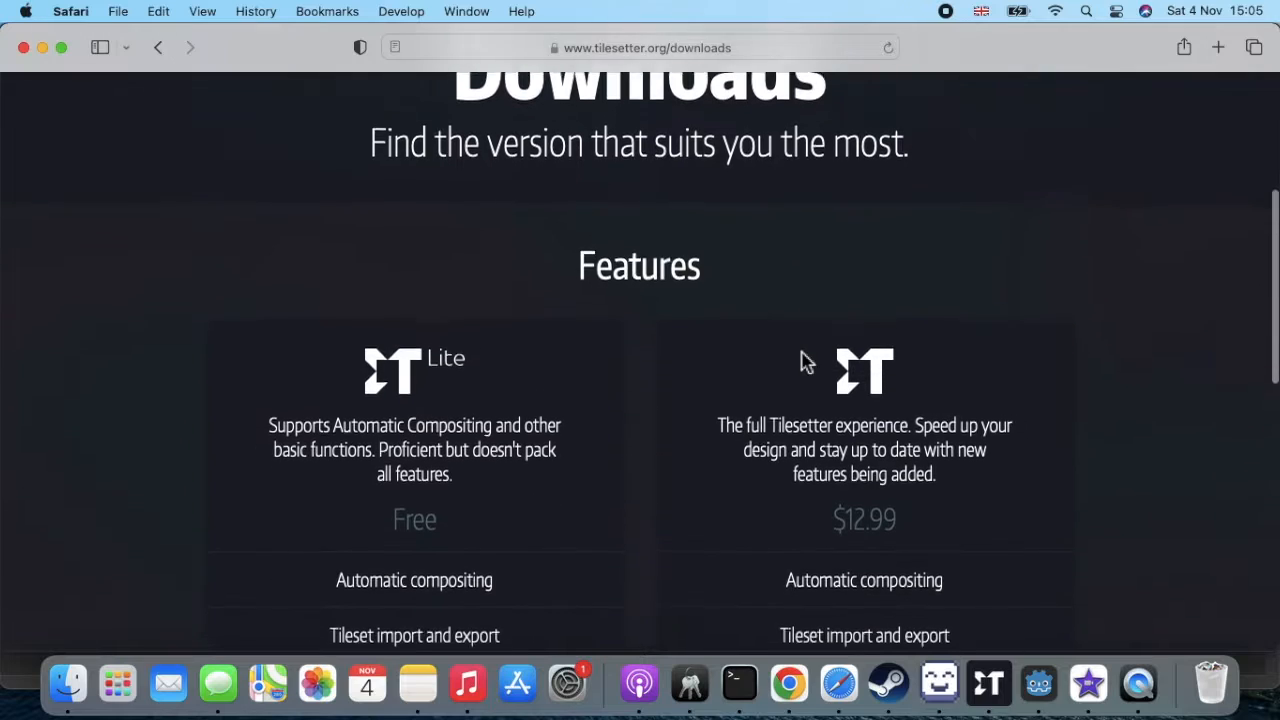
scroll(668, 394, "down", 4)
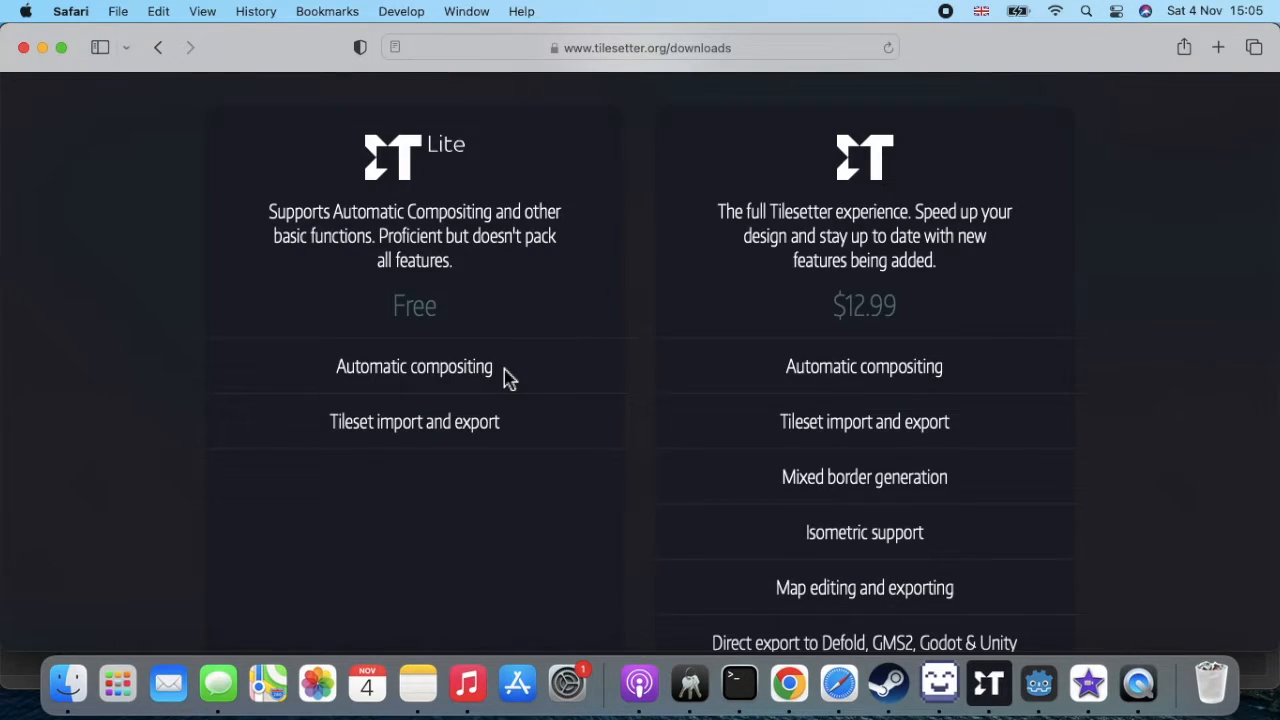
scroll(506, 350, "down", 1)
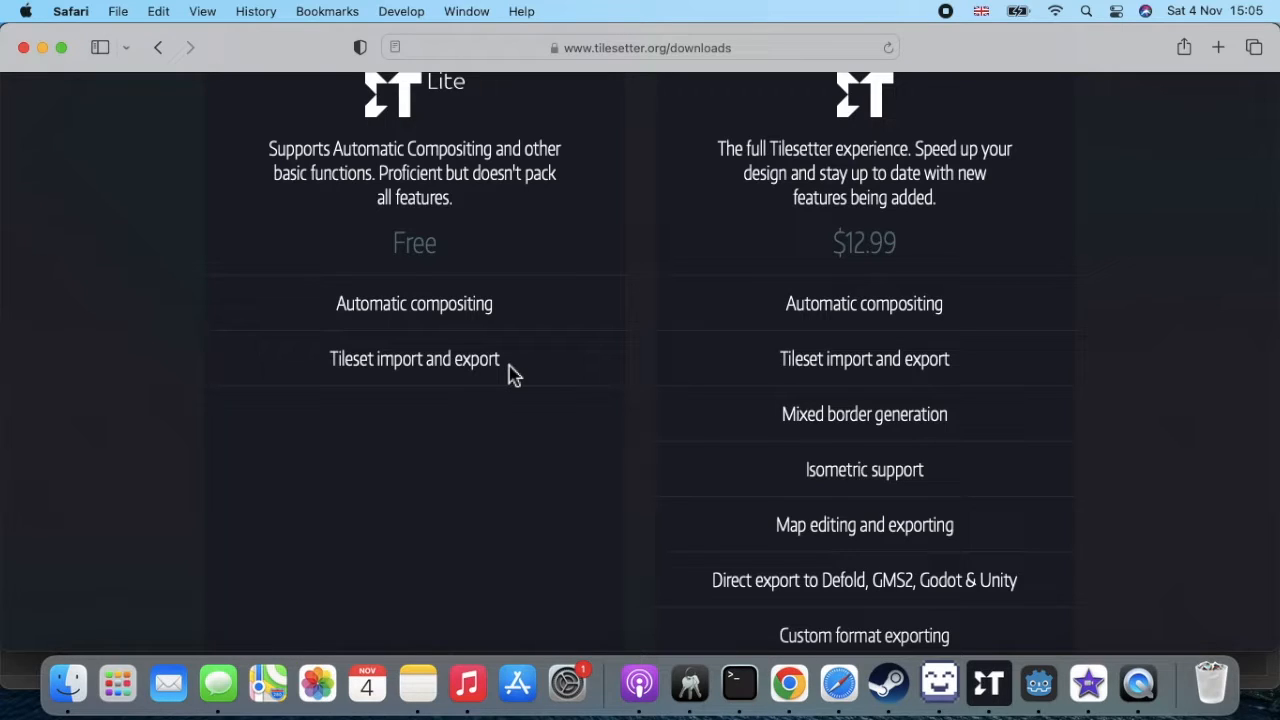
scroll(509, 371, "down", 1)
scroll(609, 309, "up", 1)
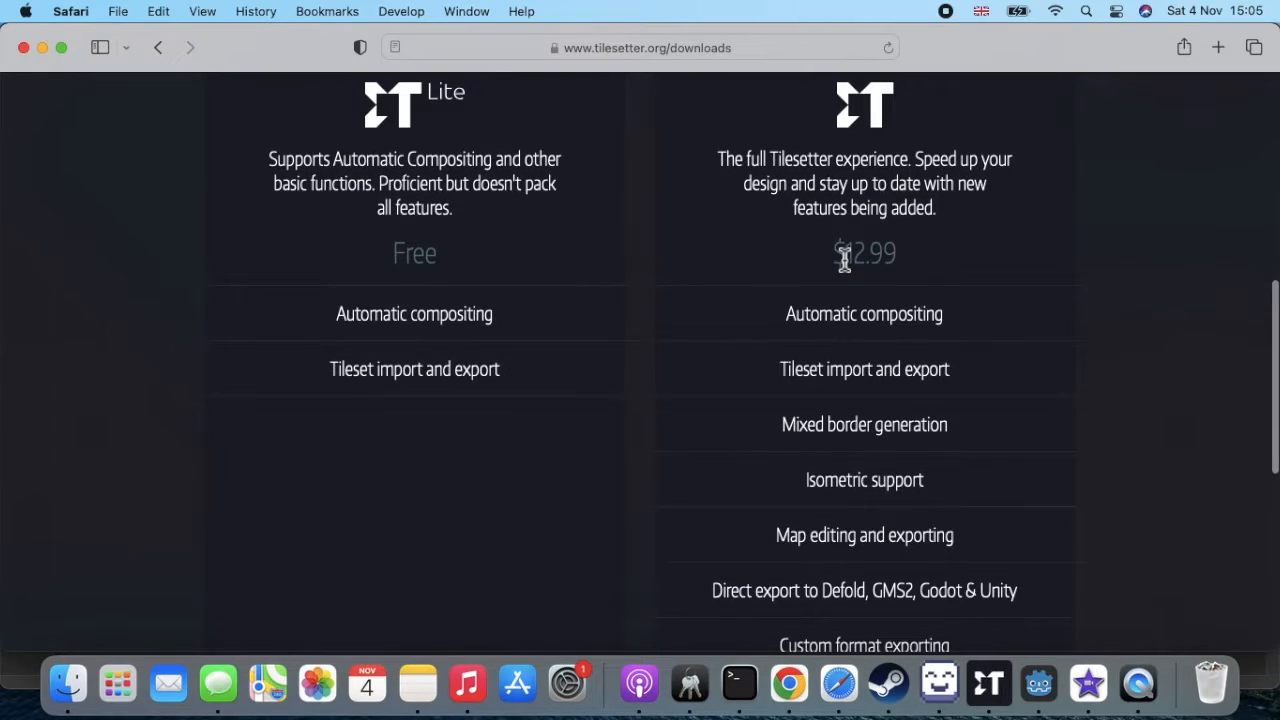
scroll(843, 251, "up", 2)
scroll(845, 258, "down", 2)
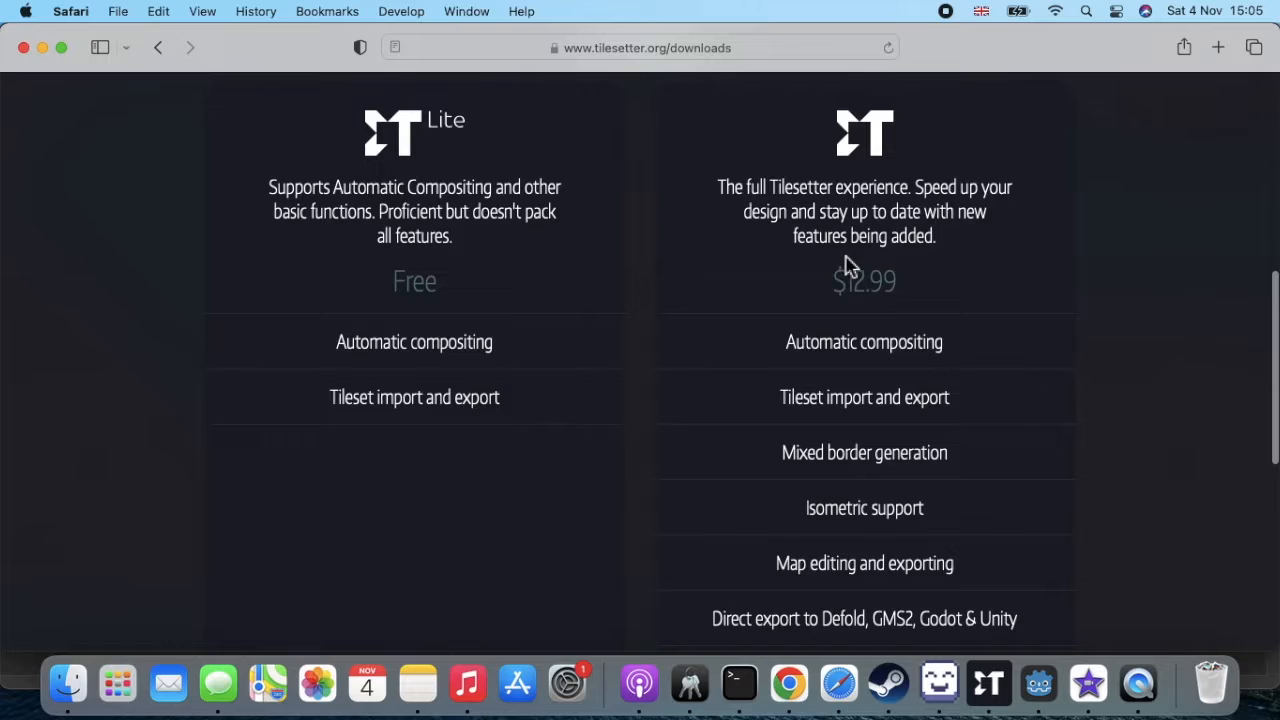
scroll(955, 266, "up", 2)
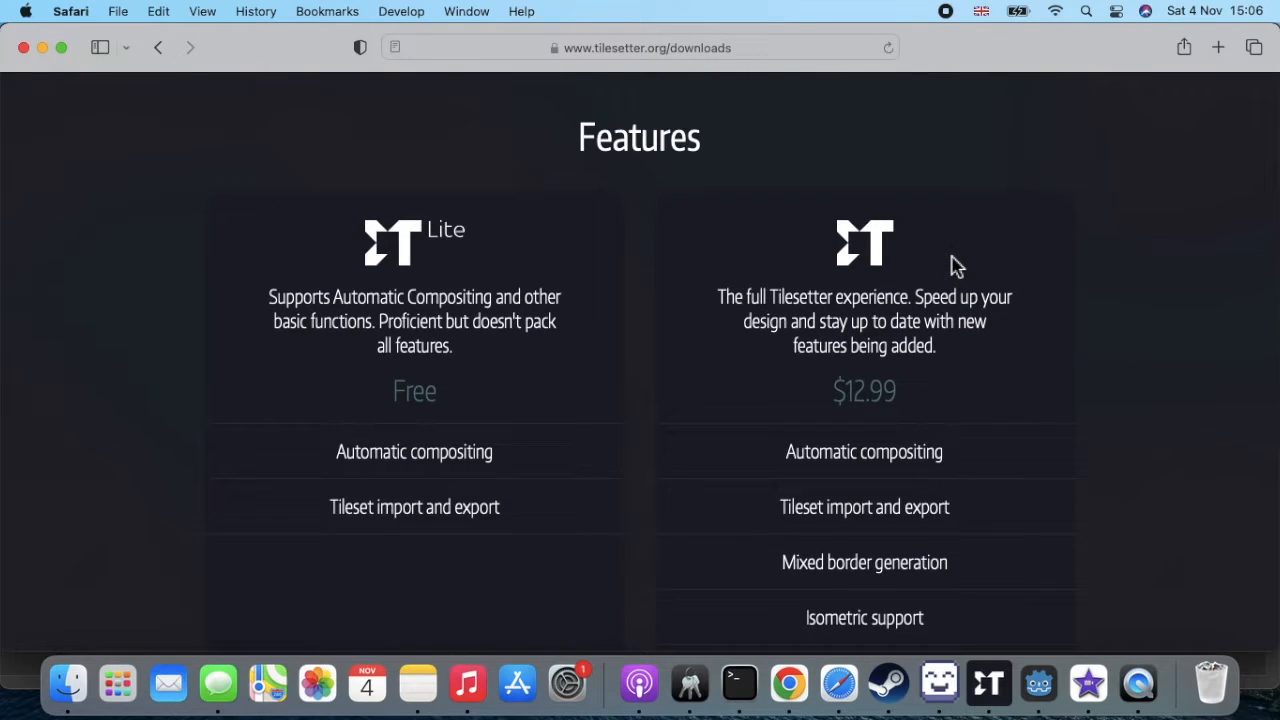
scroll(955, 266, "up", 5)
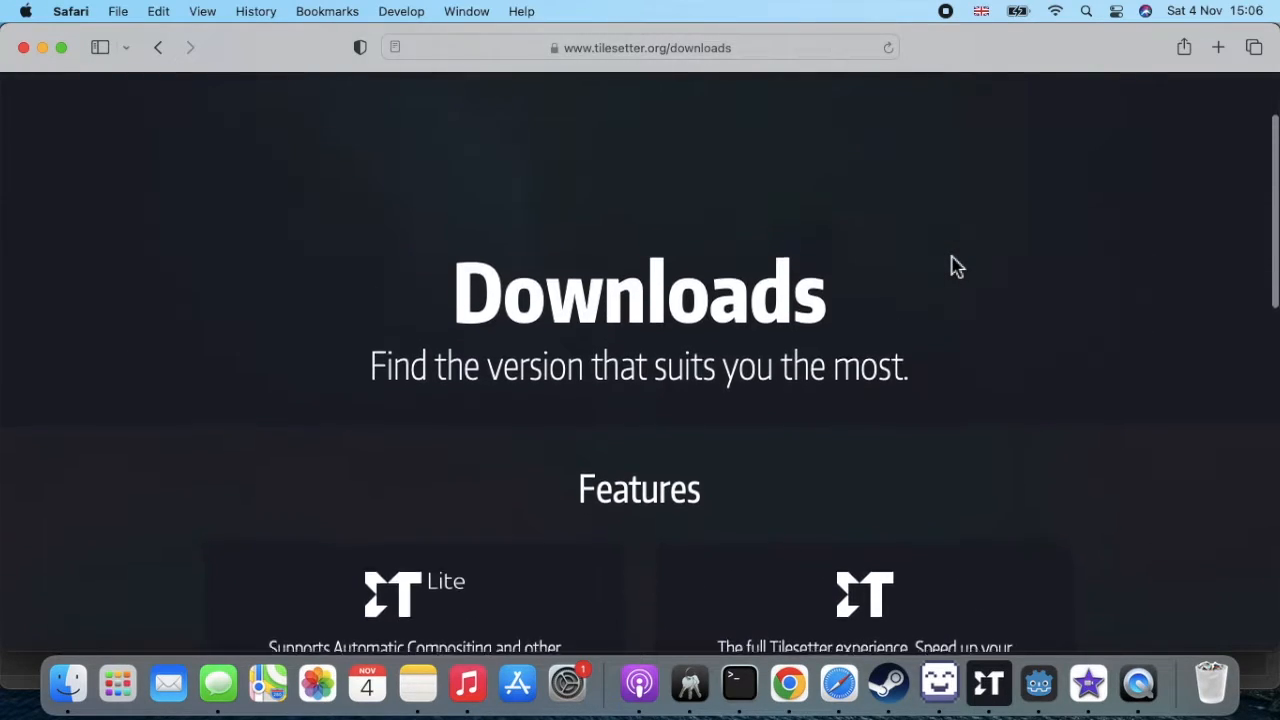
scroll(955, 266, "down", 3)
scroll(951, 474, "down", 2)
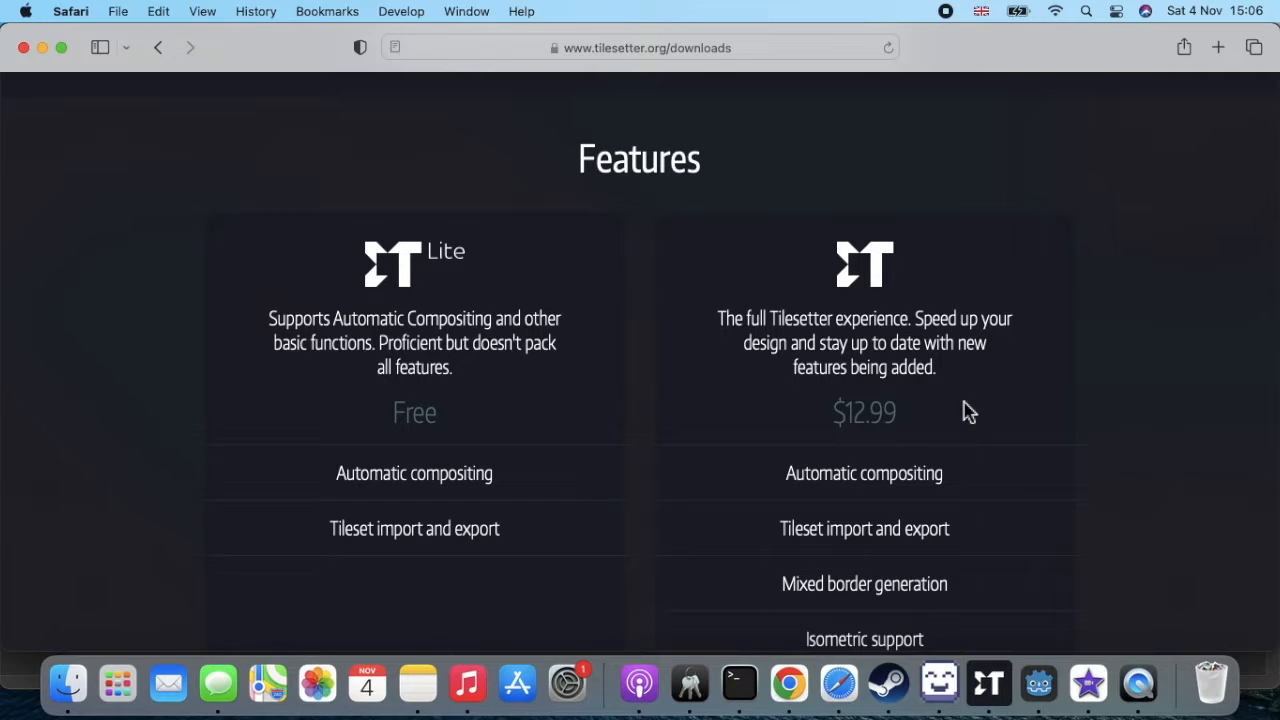
scroll(968, 410, "up", 5)
scroll(968, 410, "down", 3)
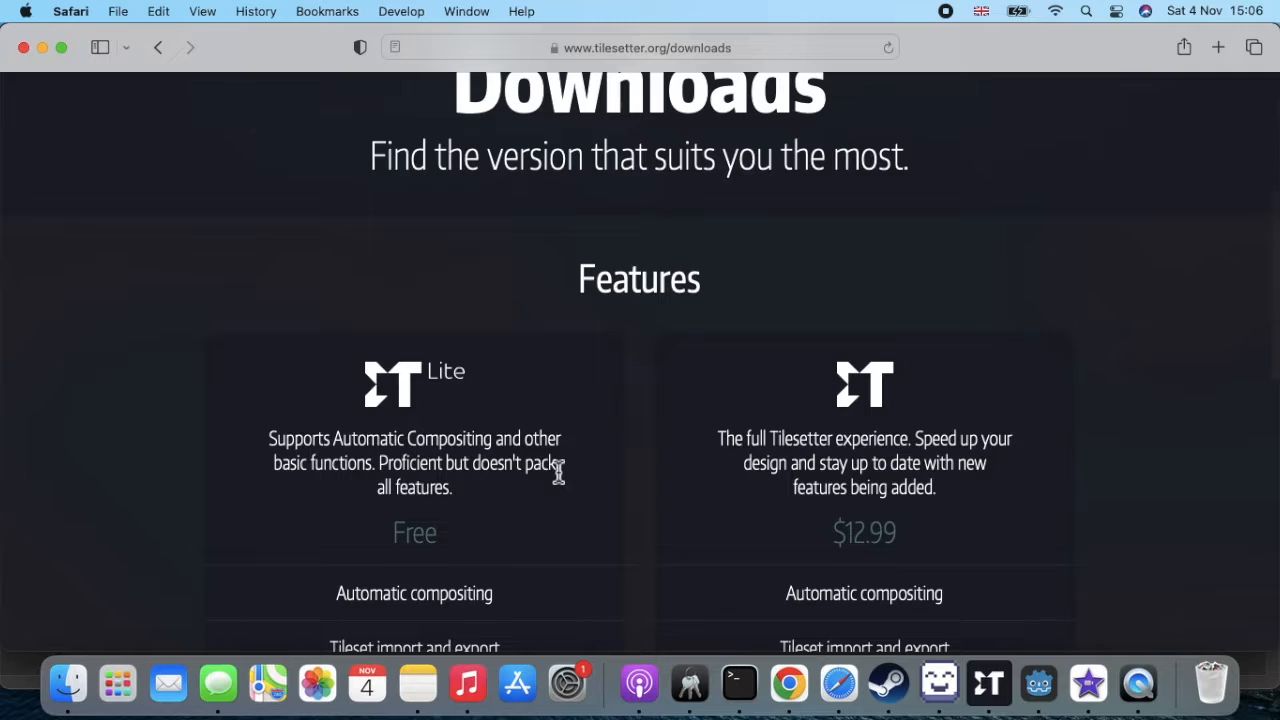
scroll(558, 473, "up", 5)
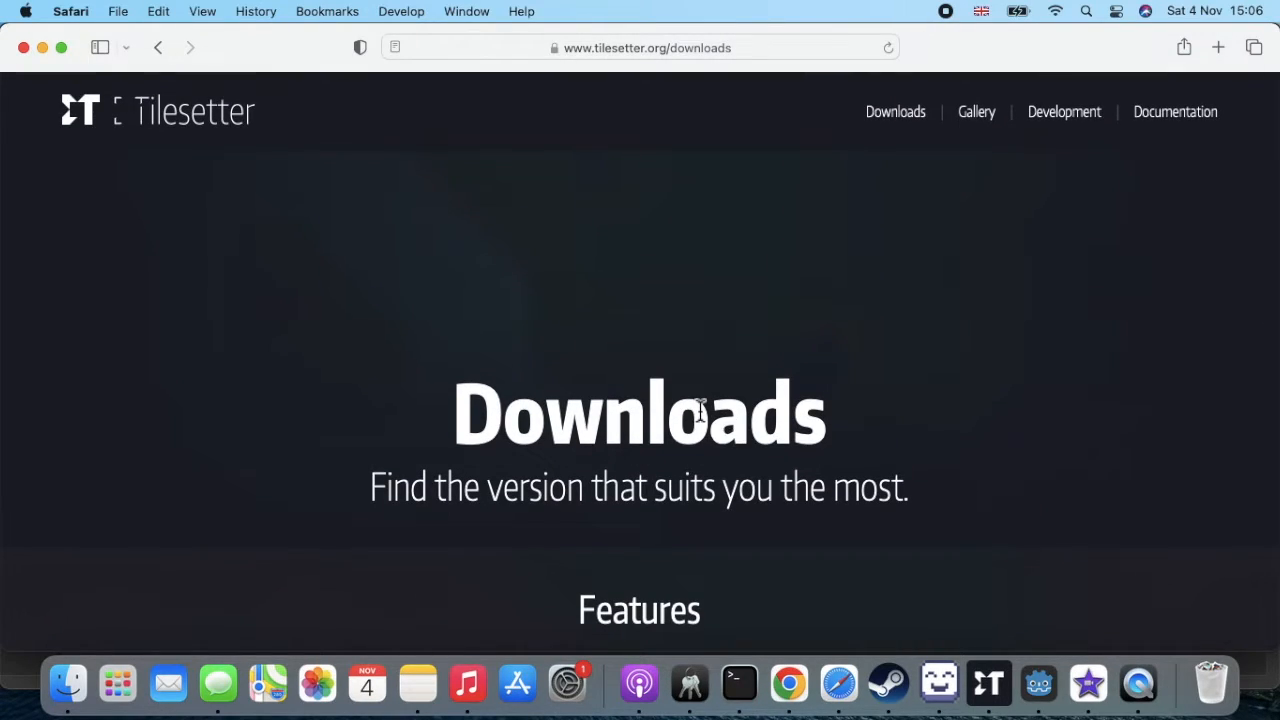
- View the LibreSprite home screen and the empty workspace of the Tilesetter application
left_click(940, 684)
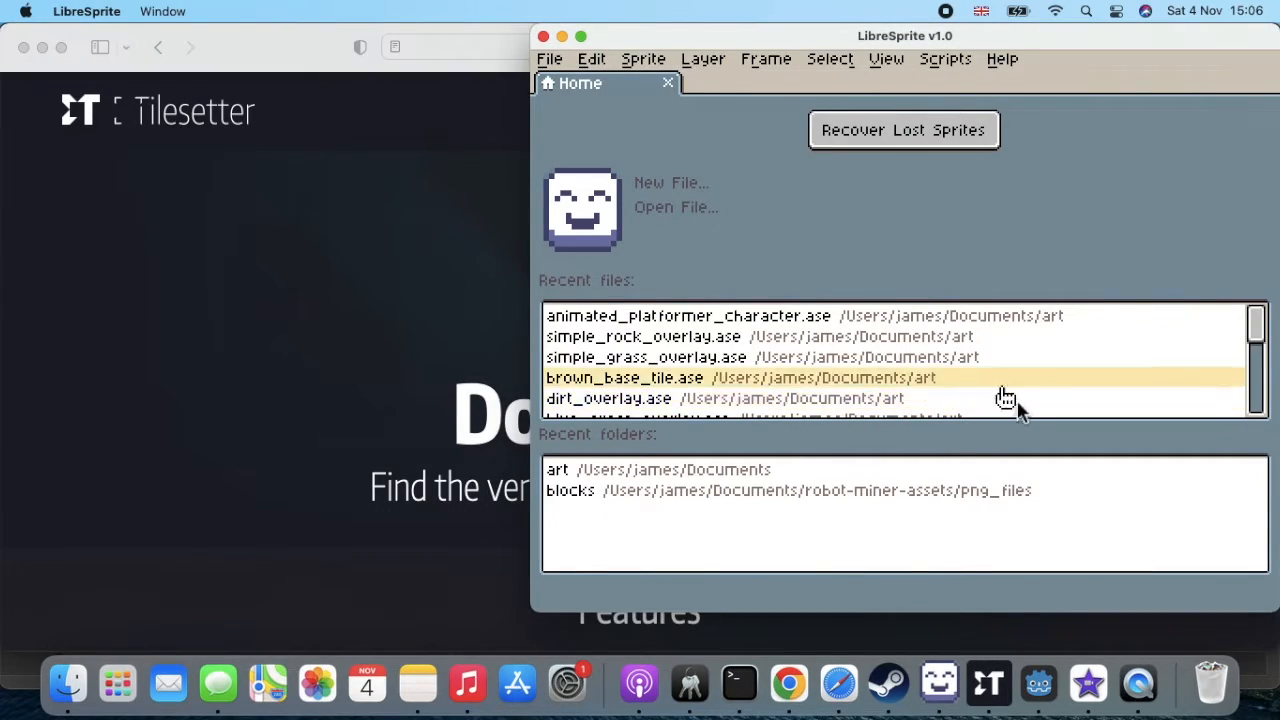
left_click(380, 358)
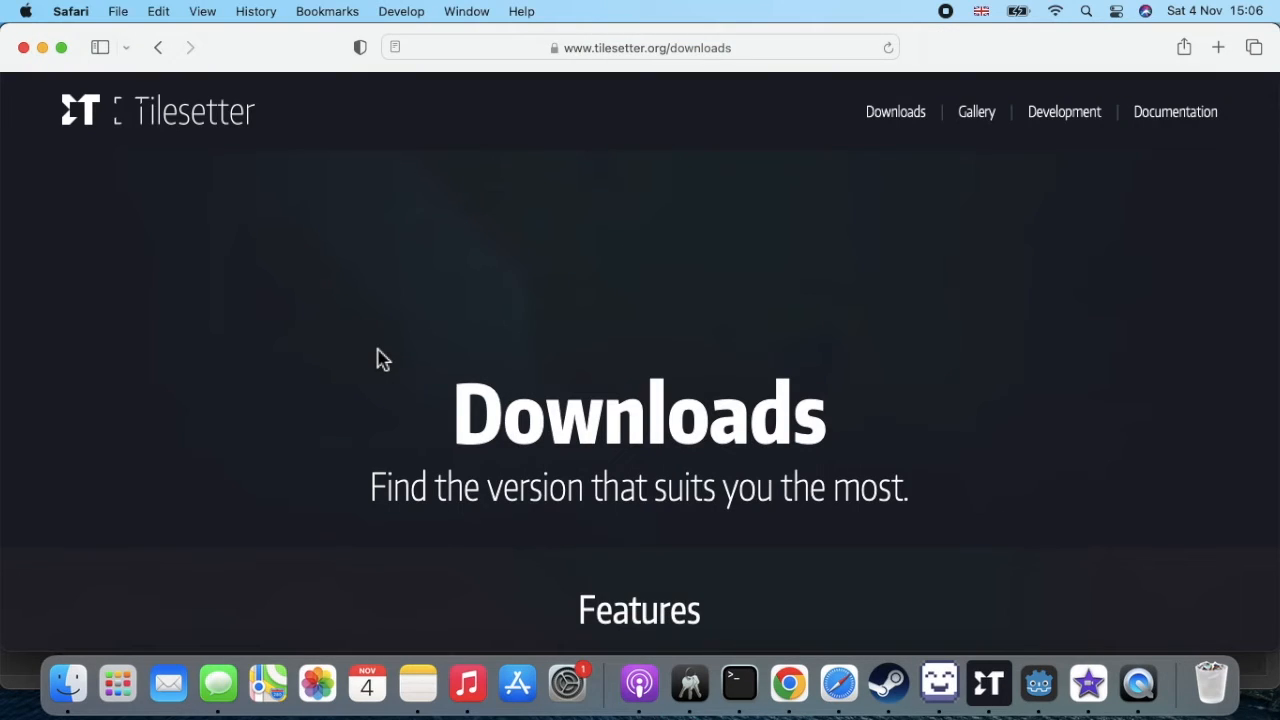
left_click(990, 684)
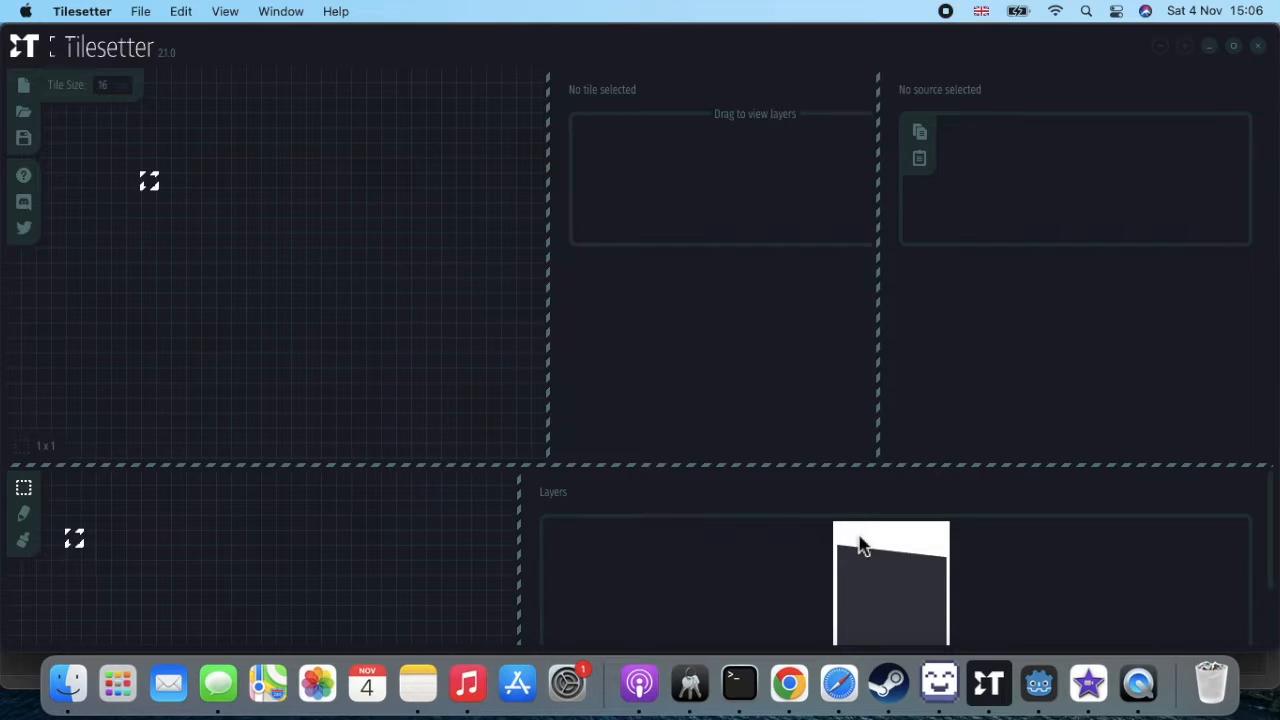
- Switch to LibreSprite and create a new 32 × 32 px RGBA sprite with a transparent background
left_click(940, 684)
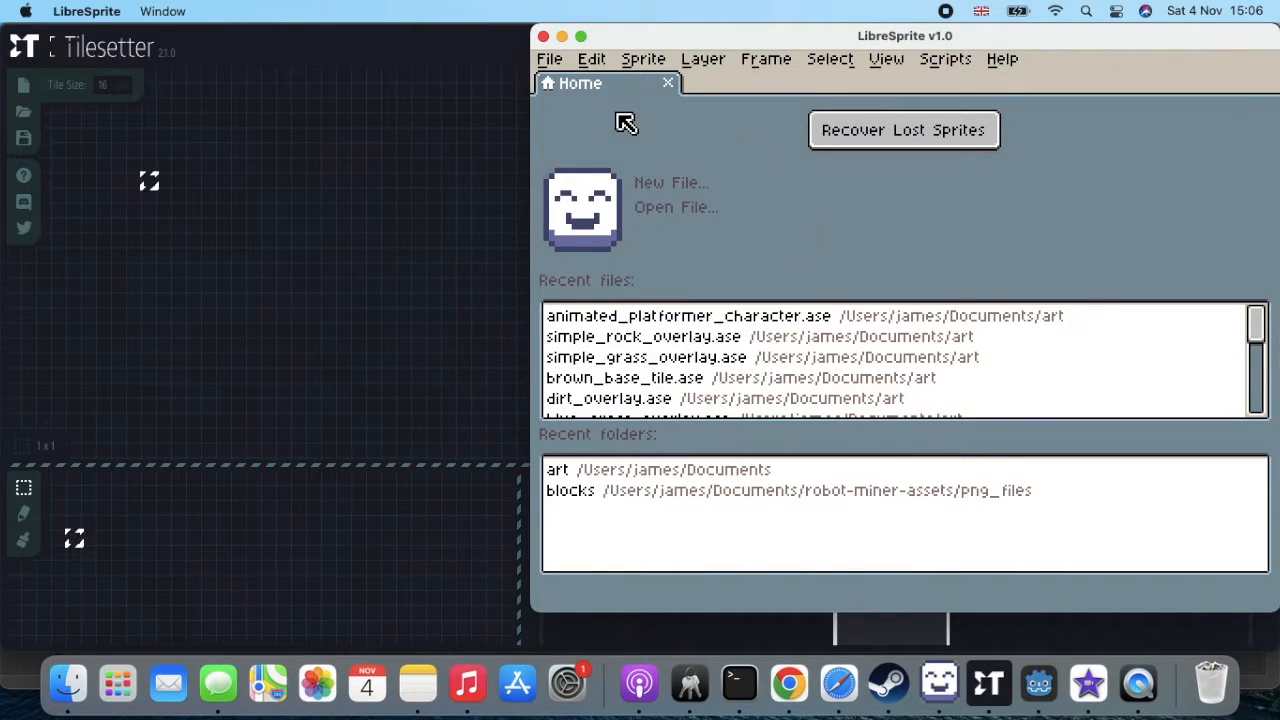
left_click(552, 62)
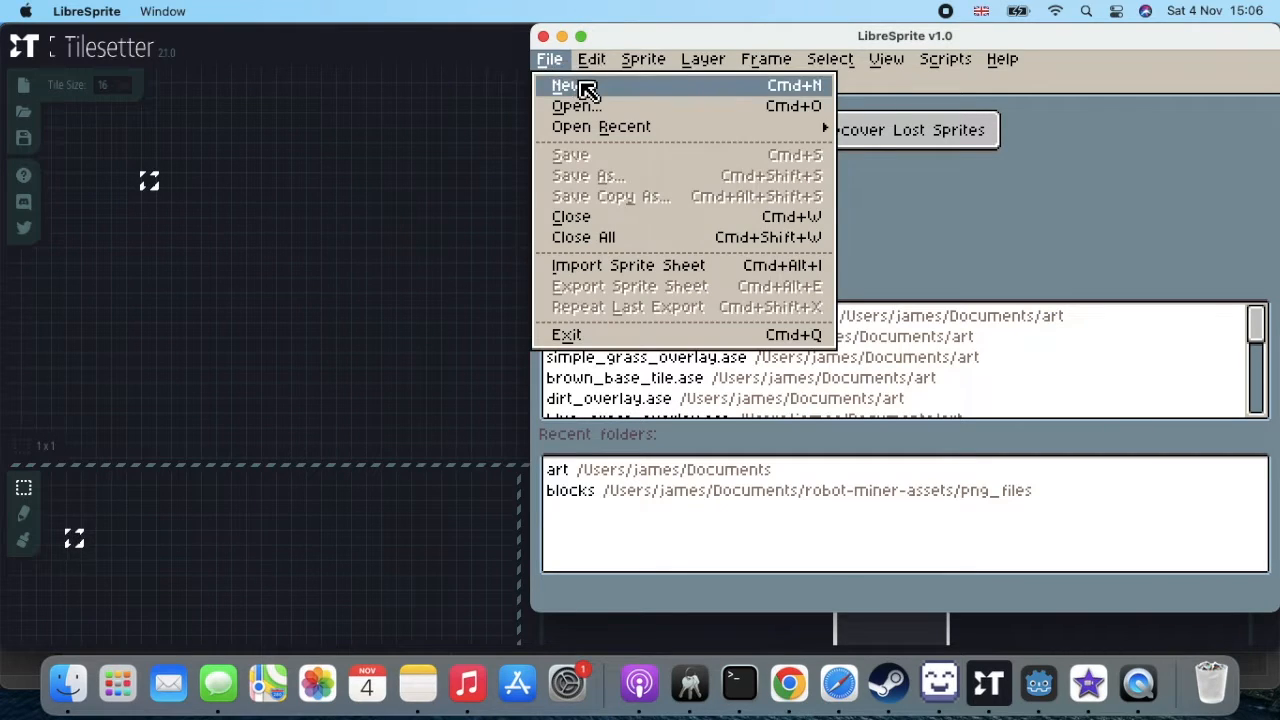
left_click(582, 87)
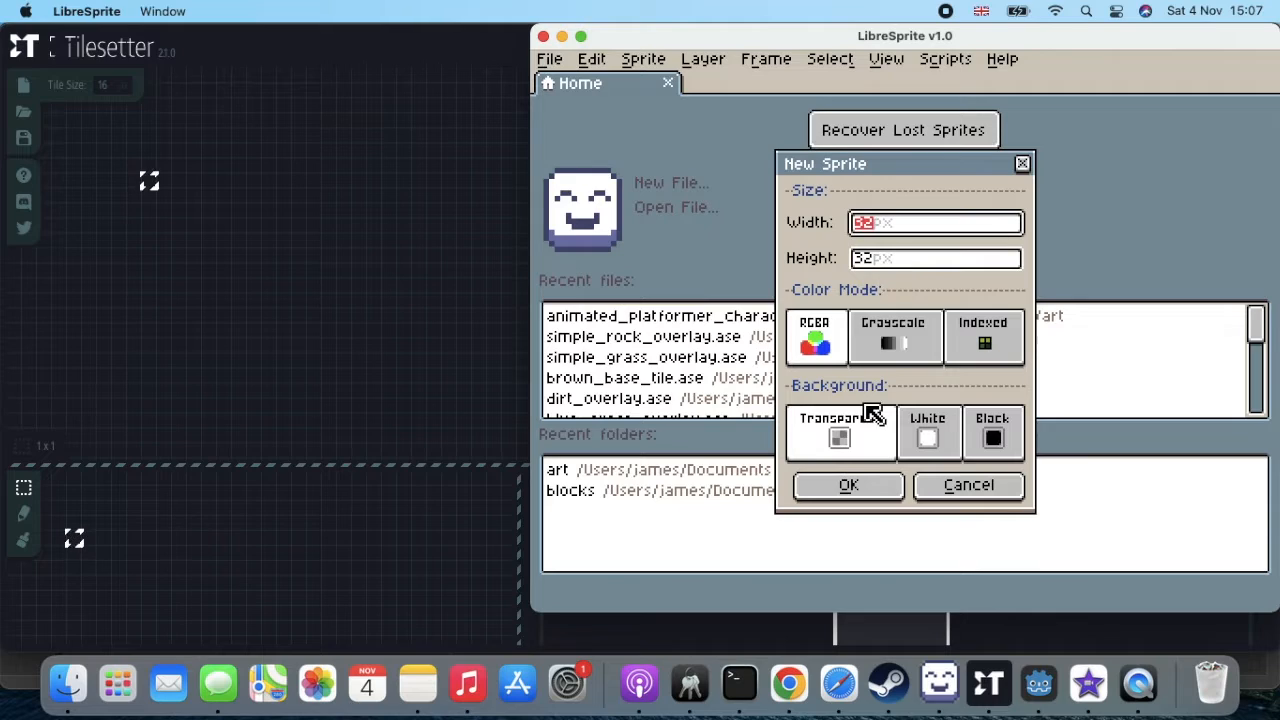
left_click(850, 486)
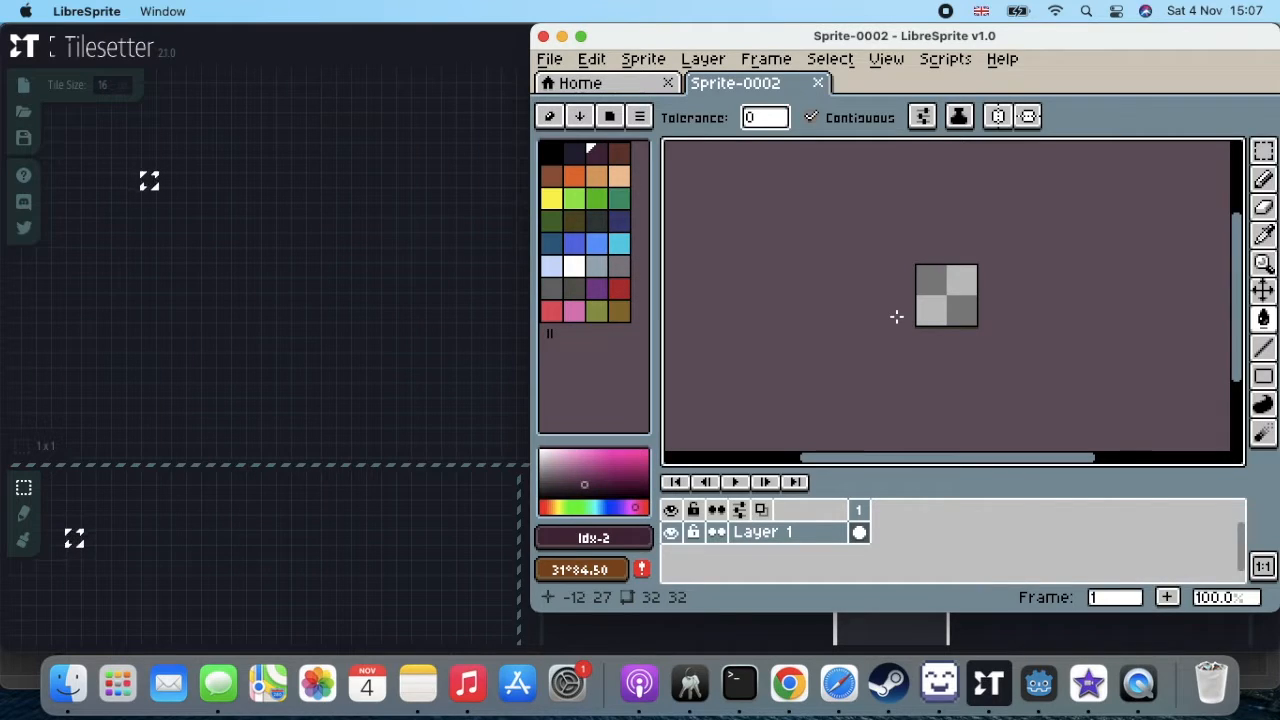
- Fill the whole sprite canvas with the medium brown palette colour (Idx-4) using the Paint Bucket
left_click(1213, 597)
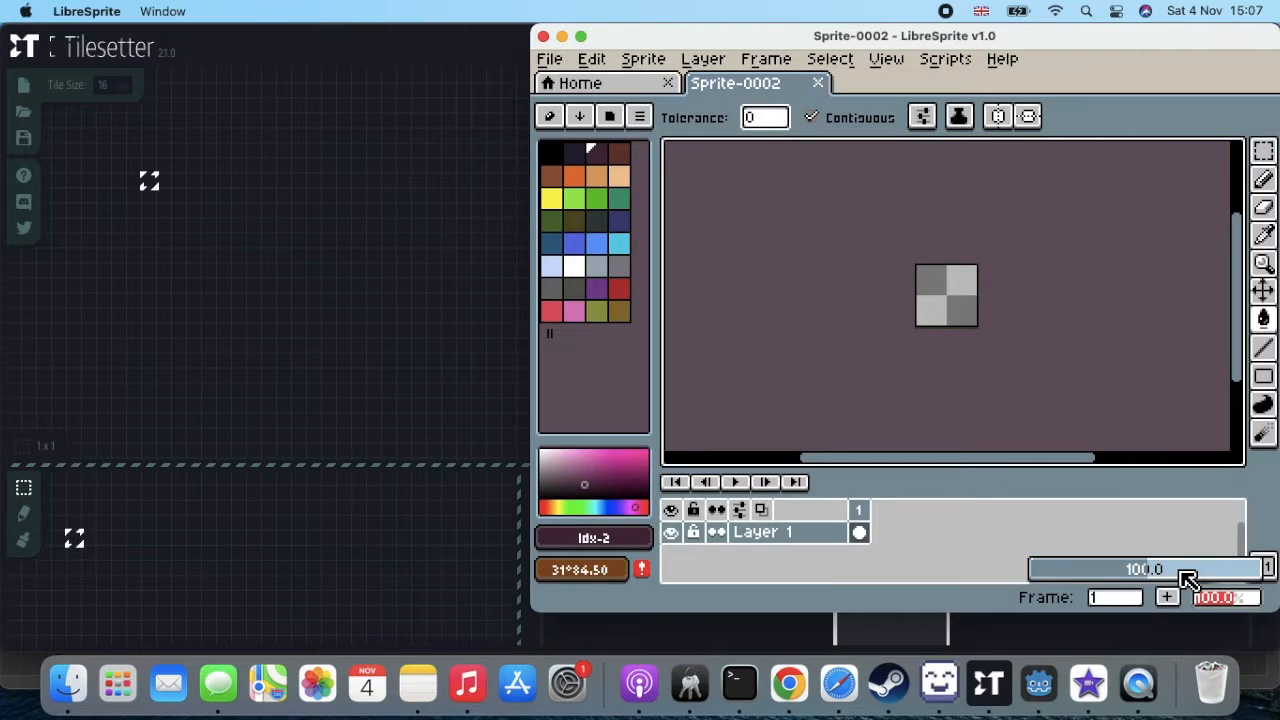
left_click(1168, 568)
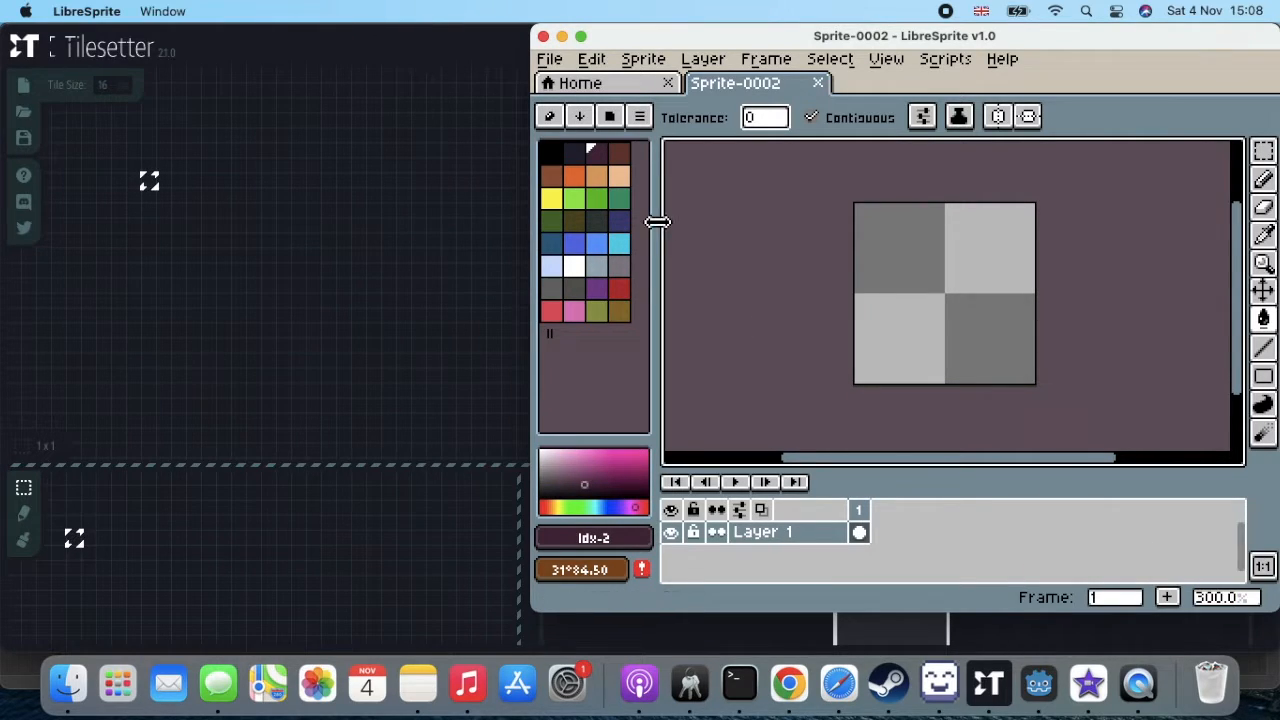
left_click(619, 156)
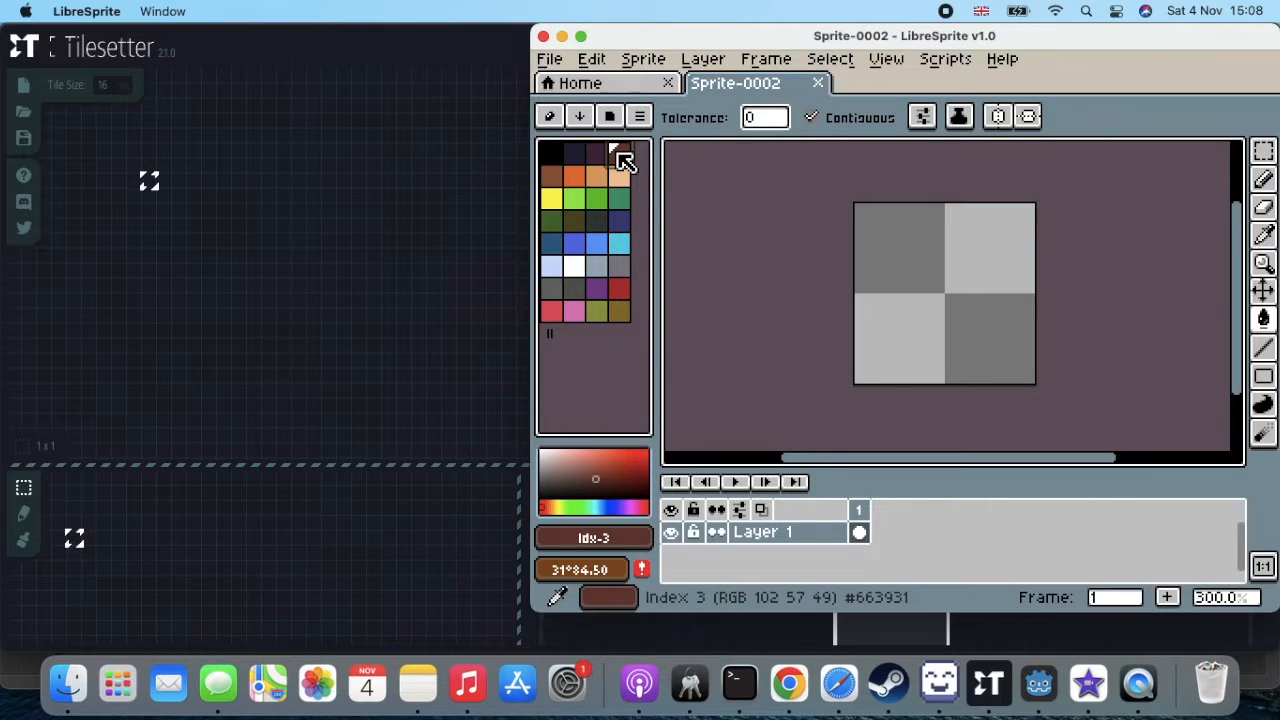
left_click(556, 183)
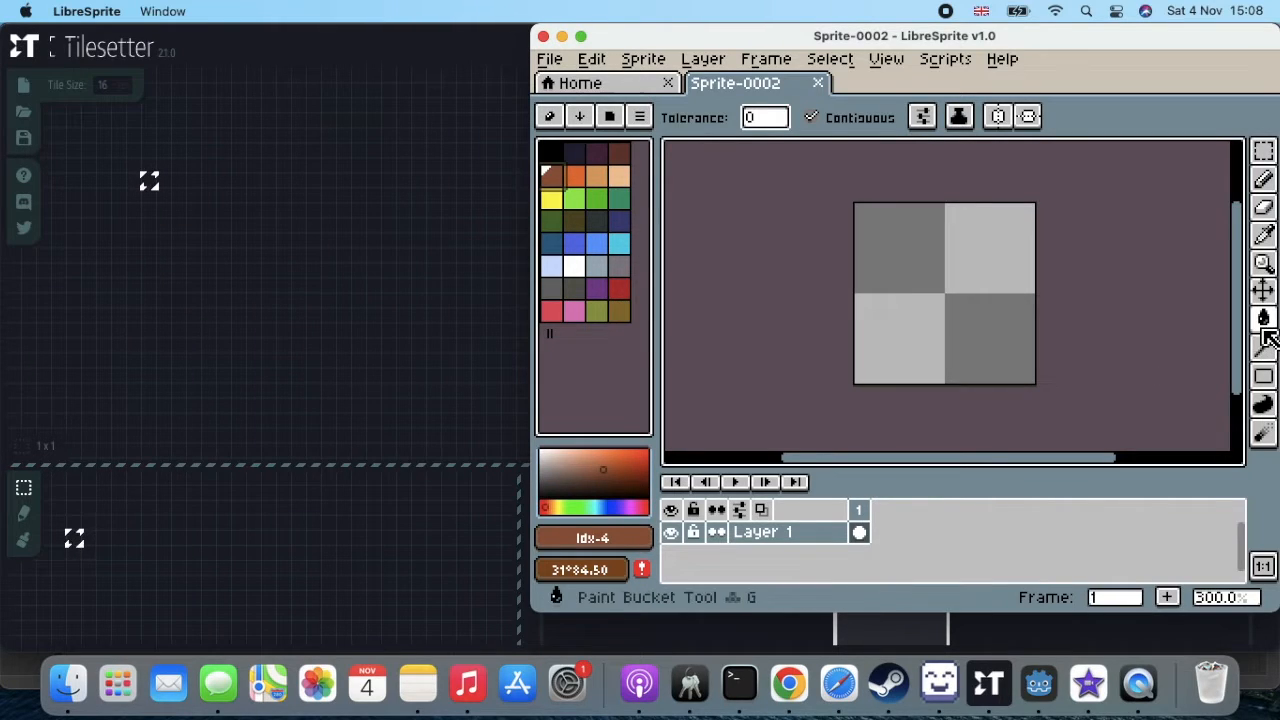
left_click(971, 299)
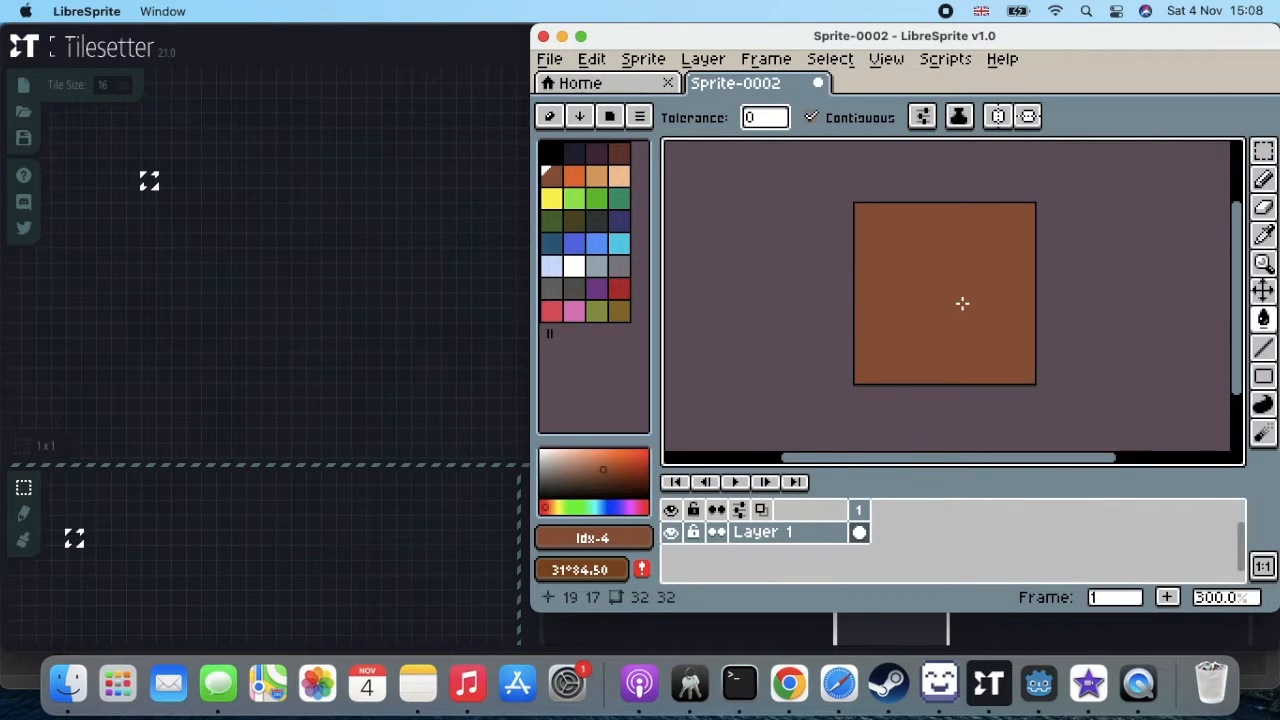
- Save the brown sprite to the Desktop folder with the file name base_tile
key("super+s")
left_click(671, 128)
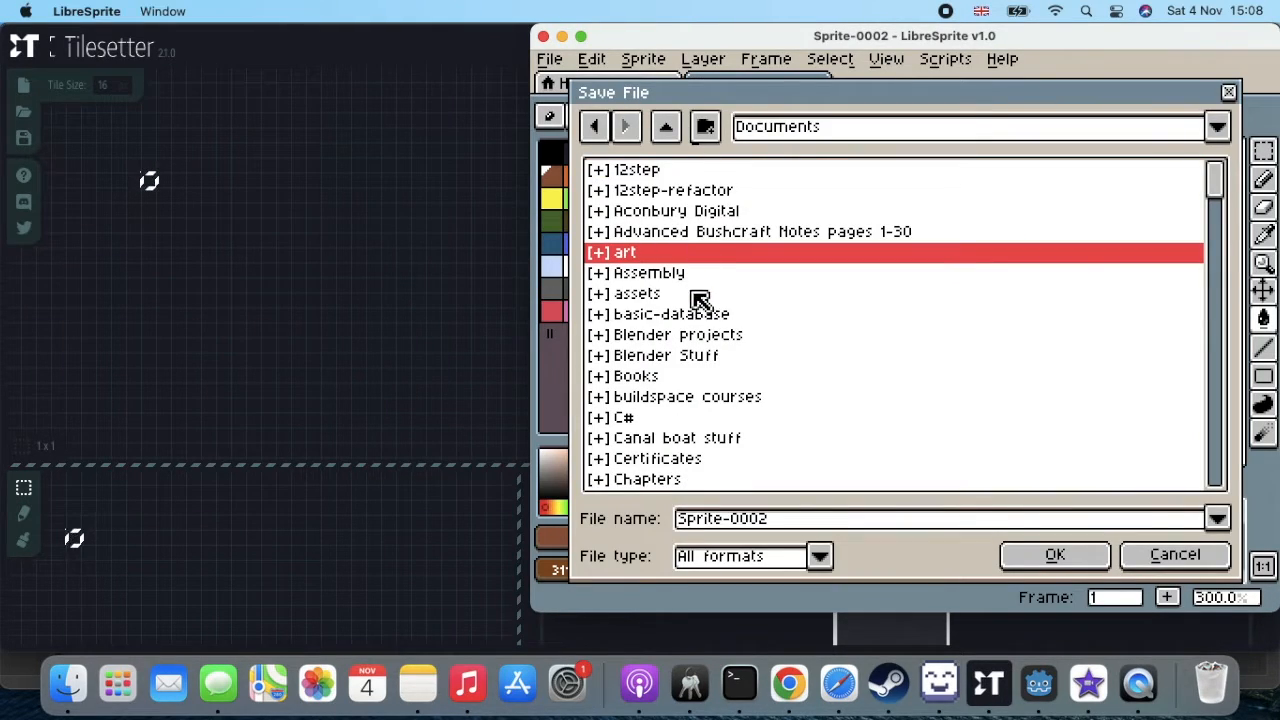
left_click(666, 127)
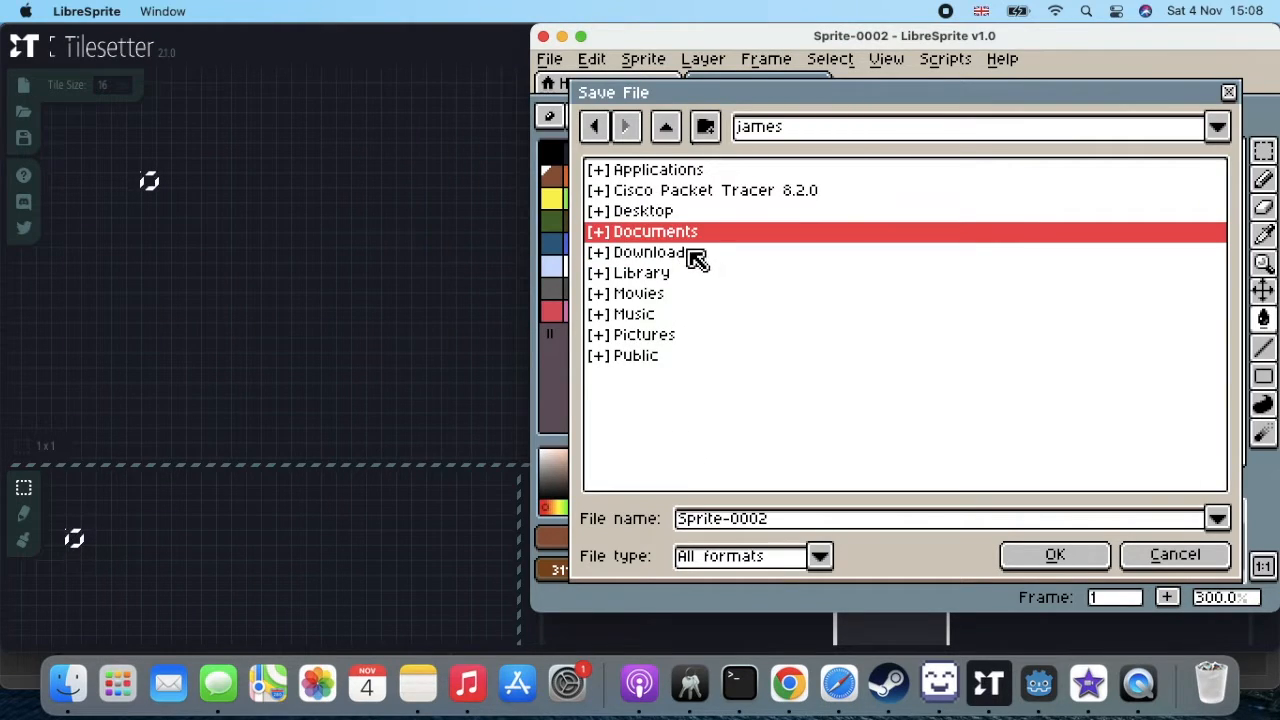
double_click(688, 211)
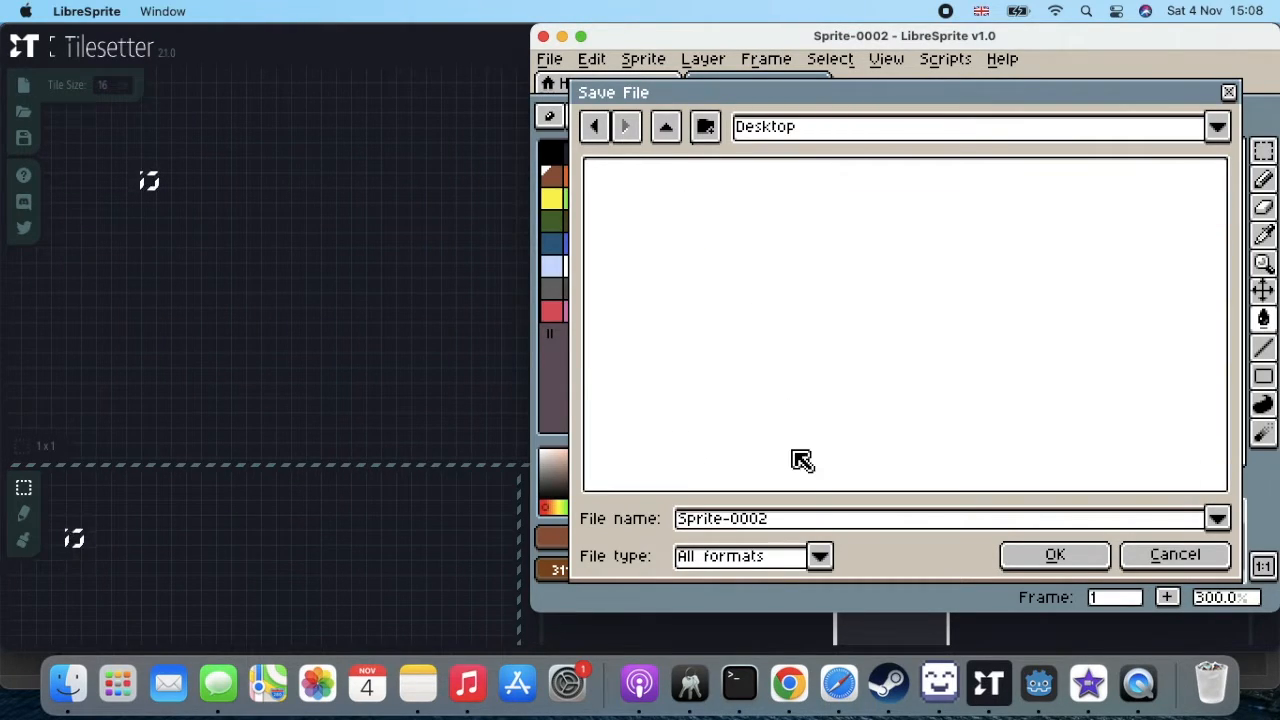
left_click(788, 518)
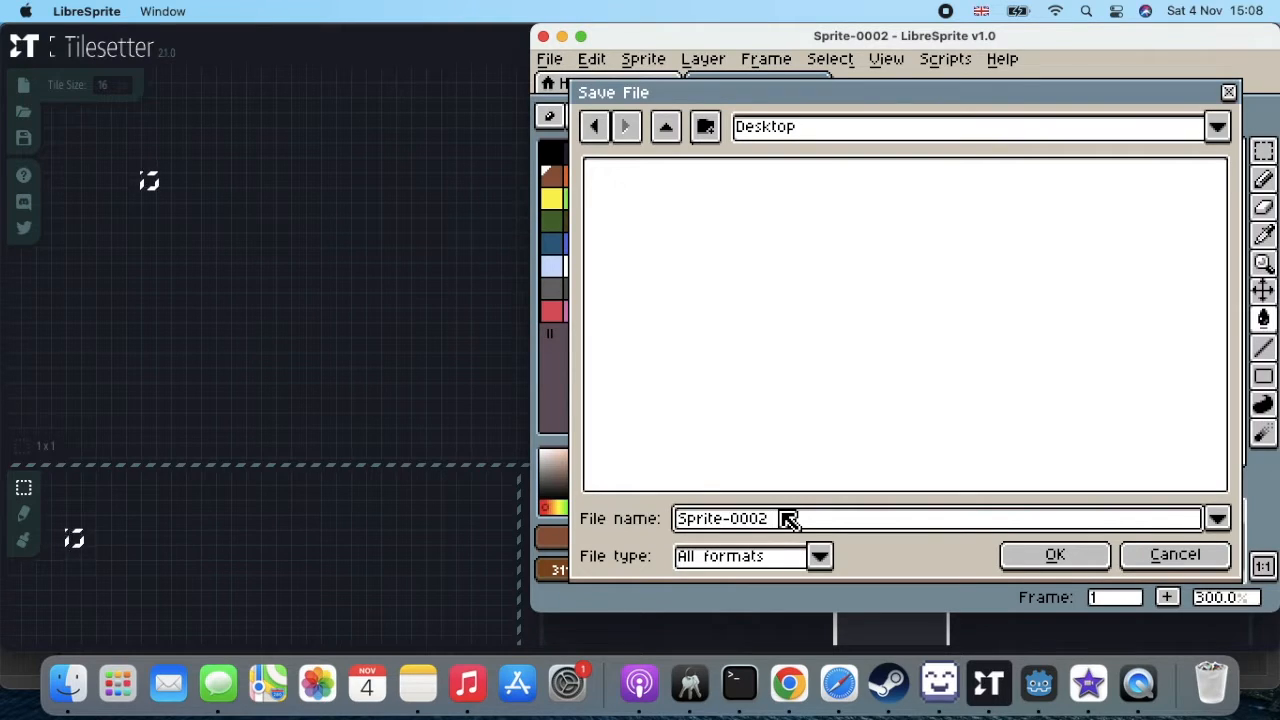
type("base_tile")
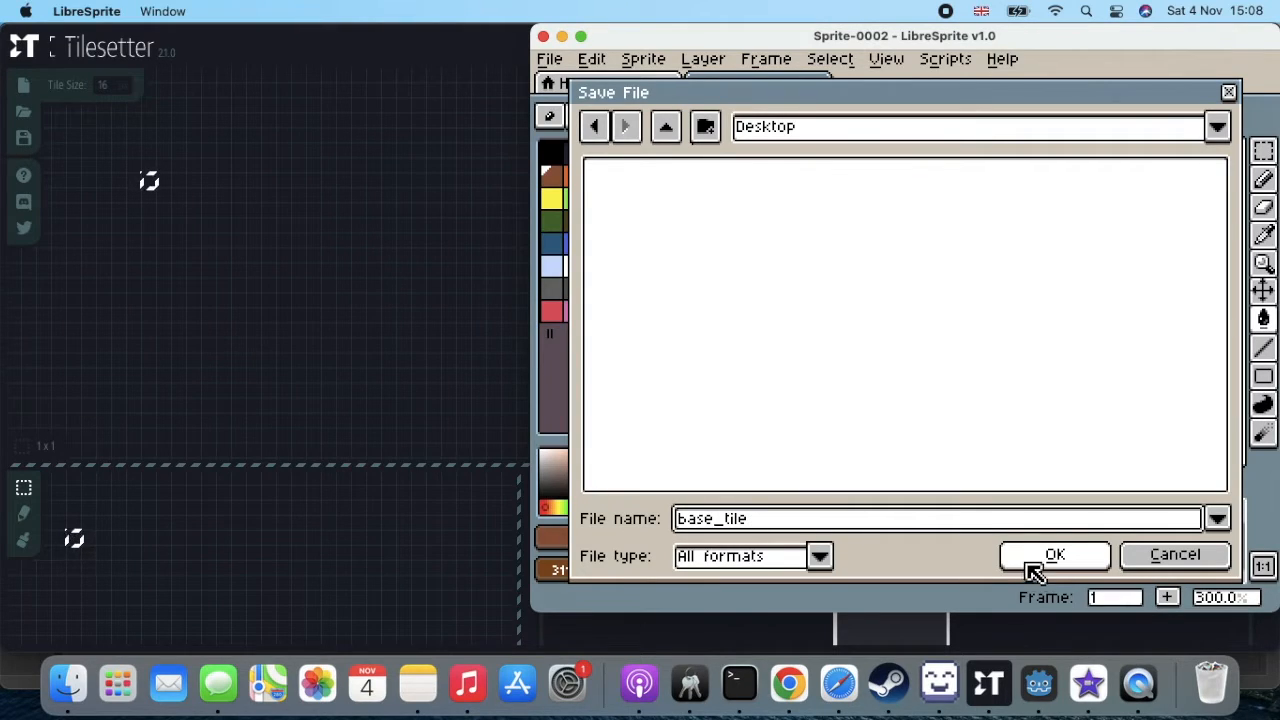
left_click(1052, 557)
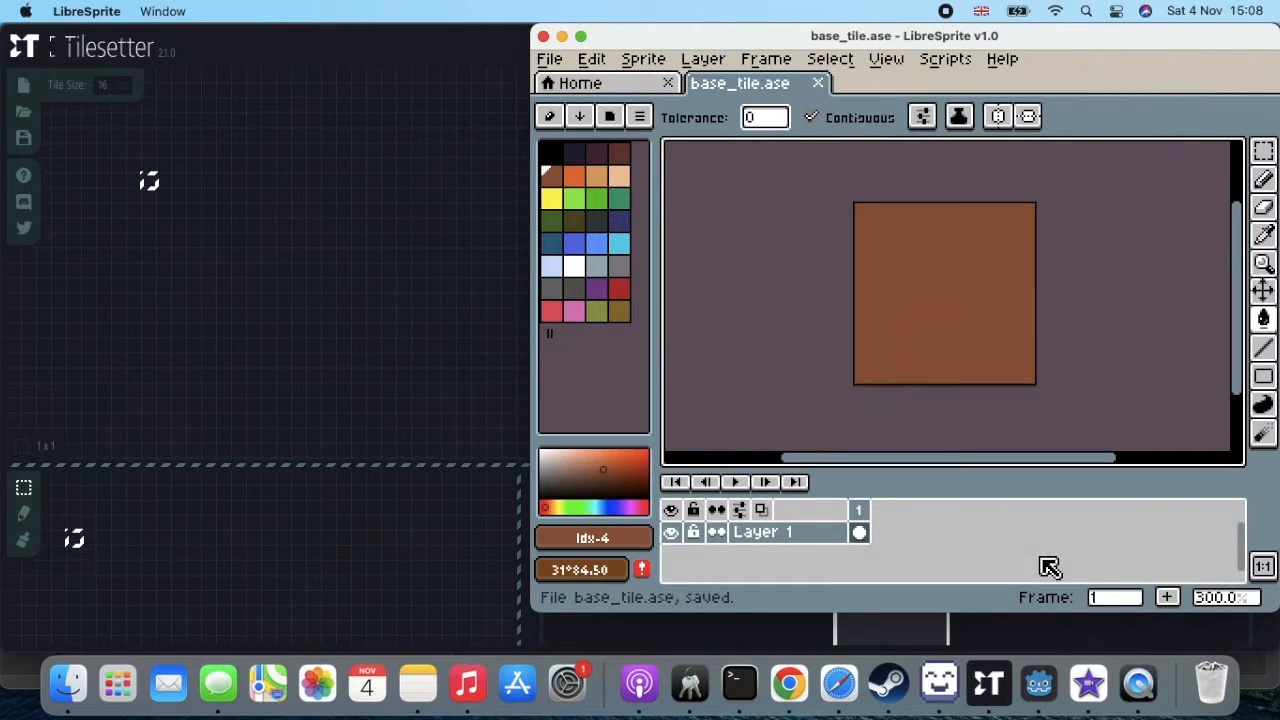
- Create a new 32 × 32 px RGBA sprite with a transparent background and choose the green palette colour (Idx-10)
left_click(556, 59)
left_click(592, 84)
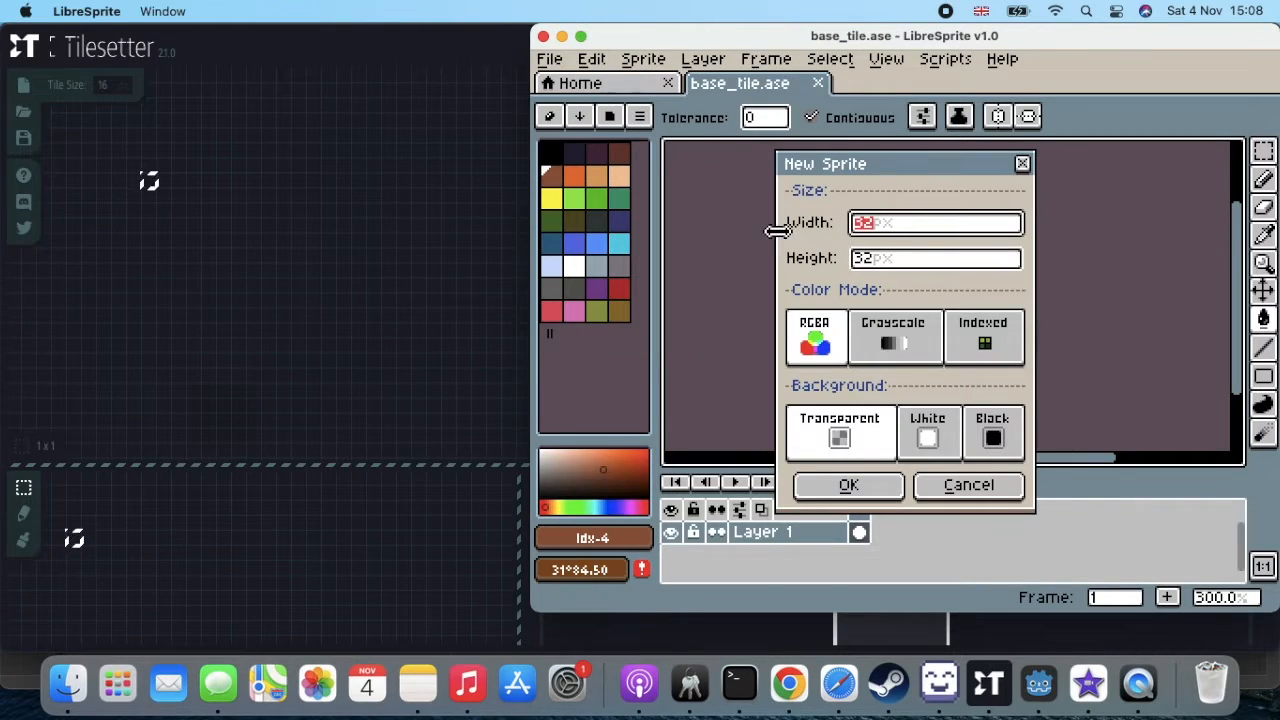
left_click(870, 487)
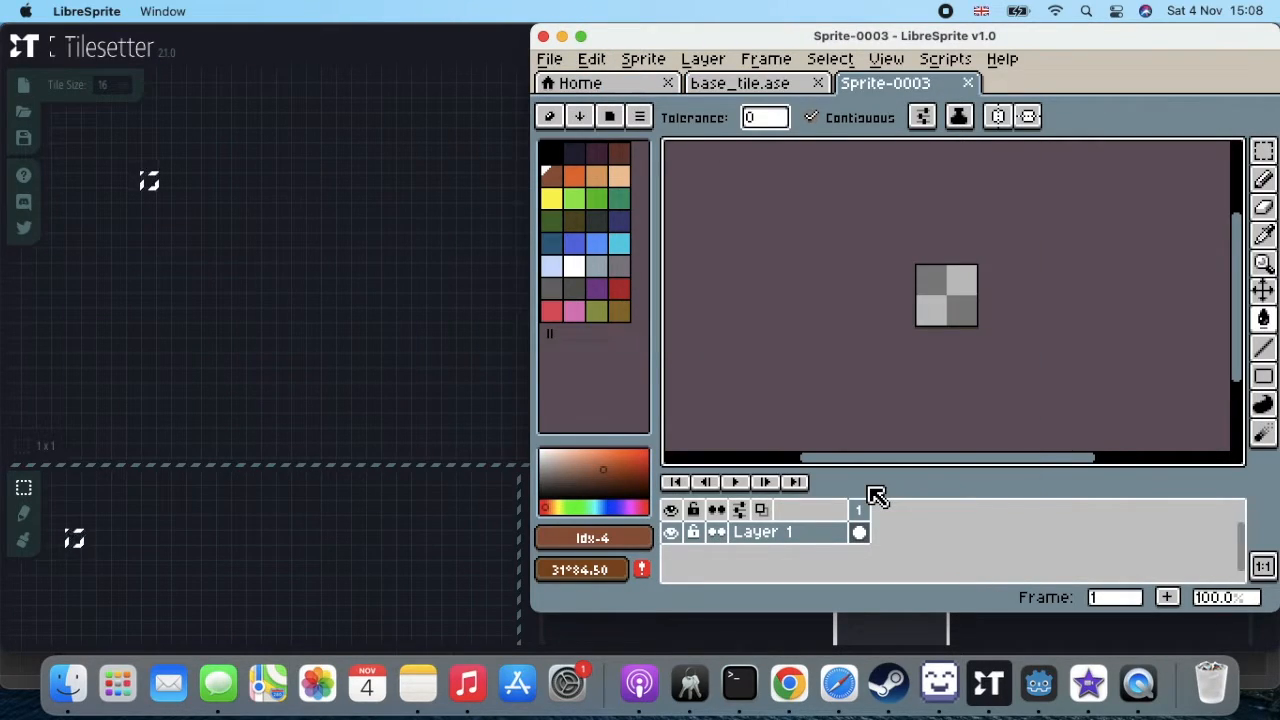
left_click(1215, 598)
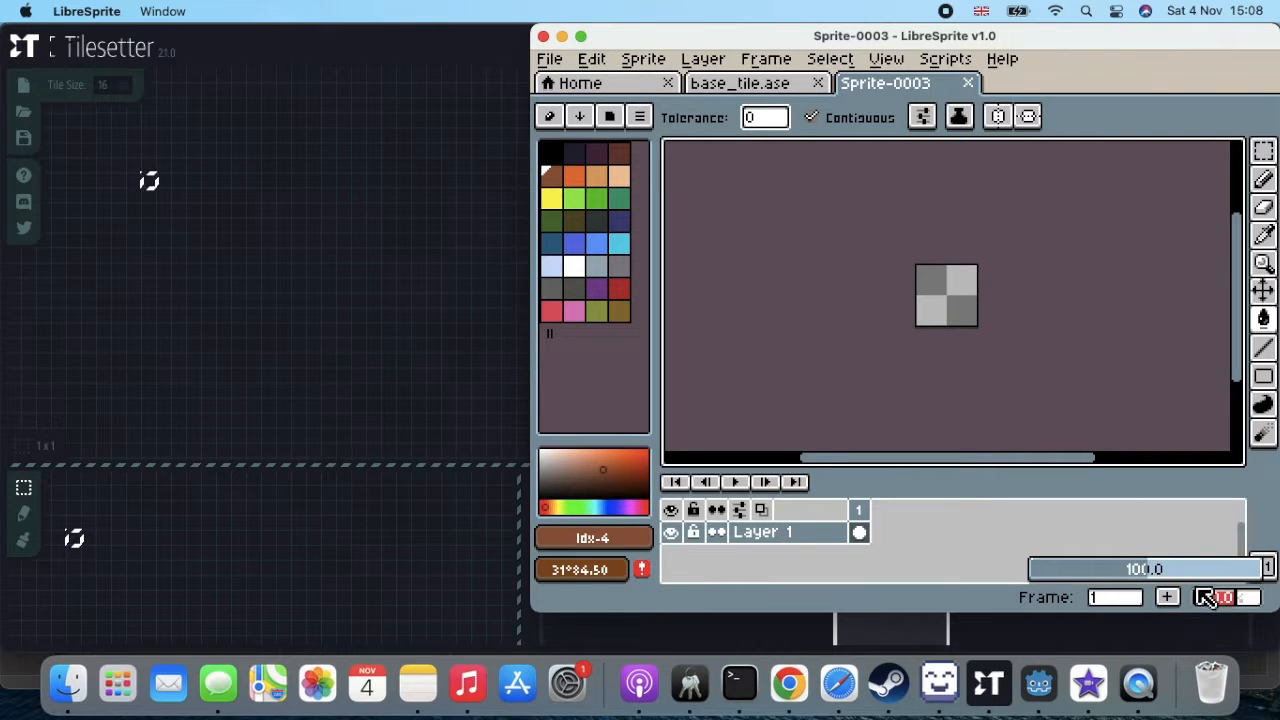
left_click(1183, 575)
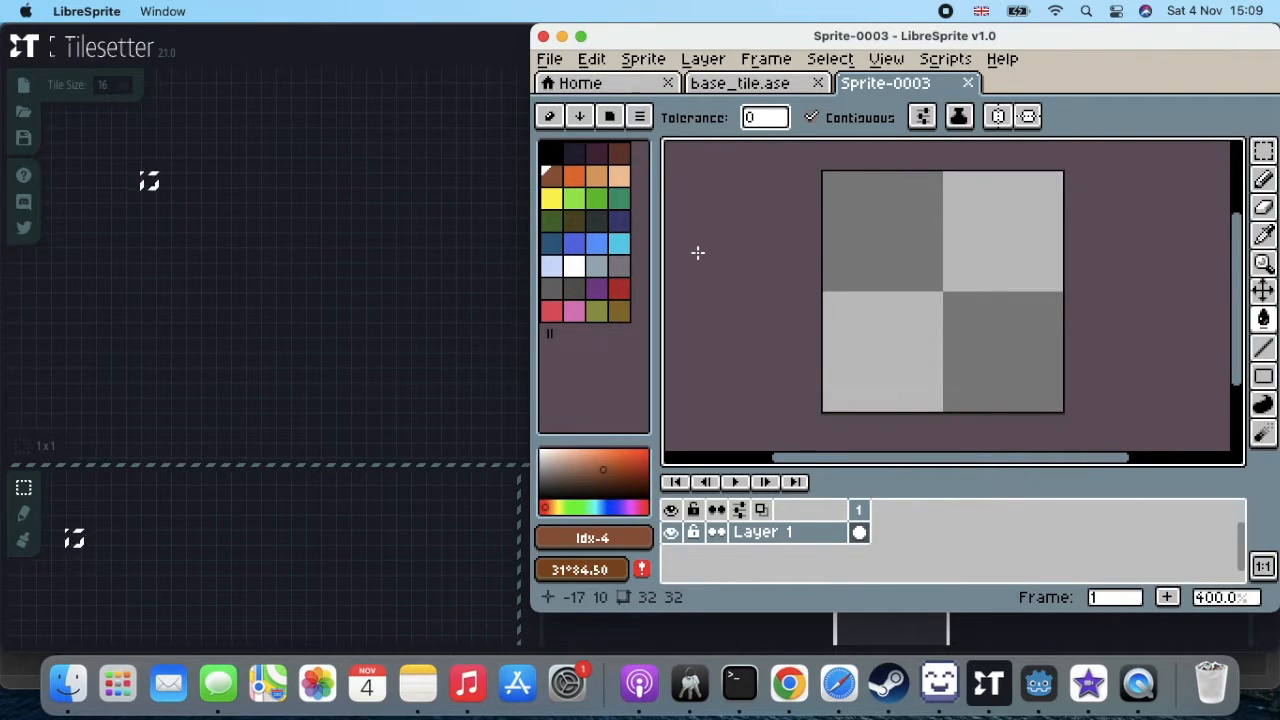
left_click(601, 200)
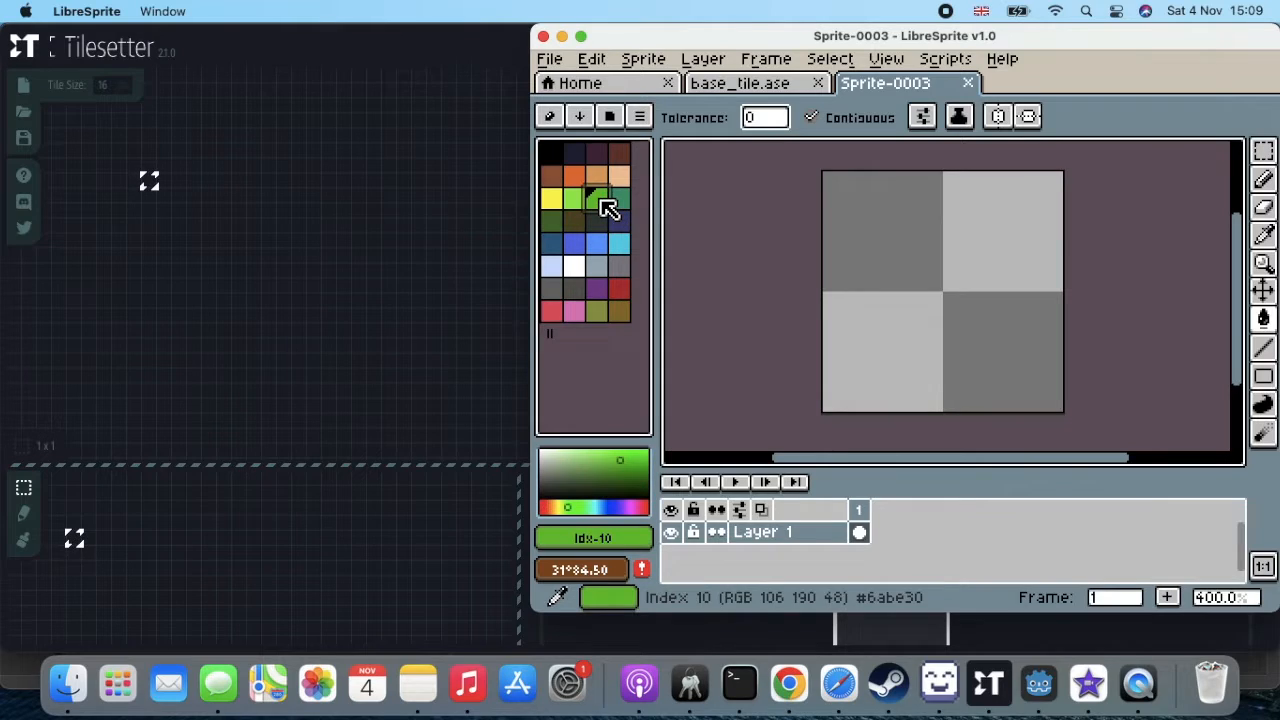
left_click(826, 177)
key("super+a")
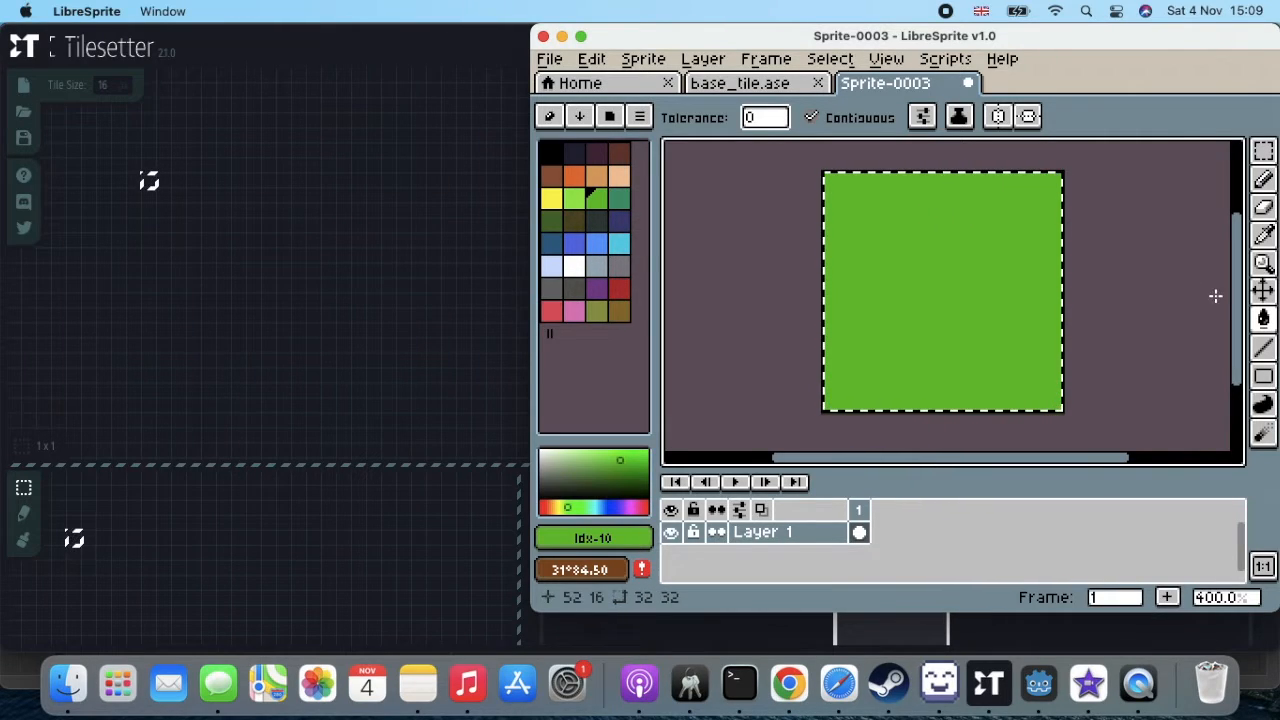
key("super+z")
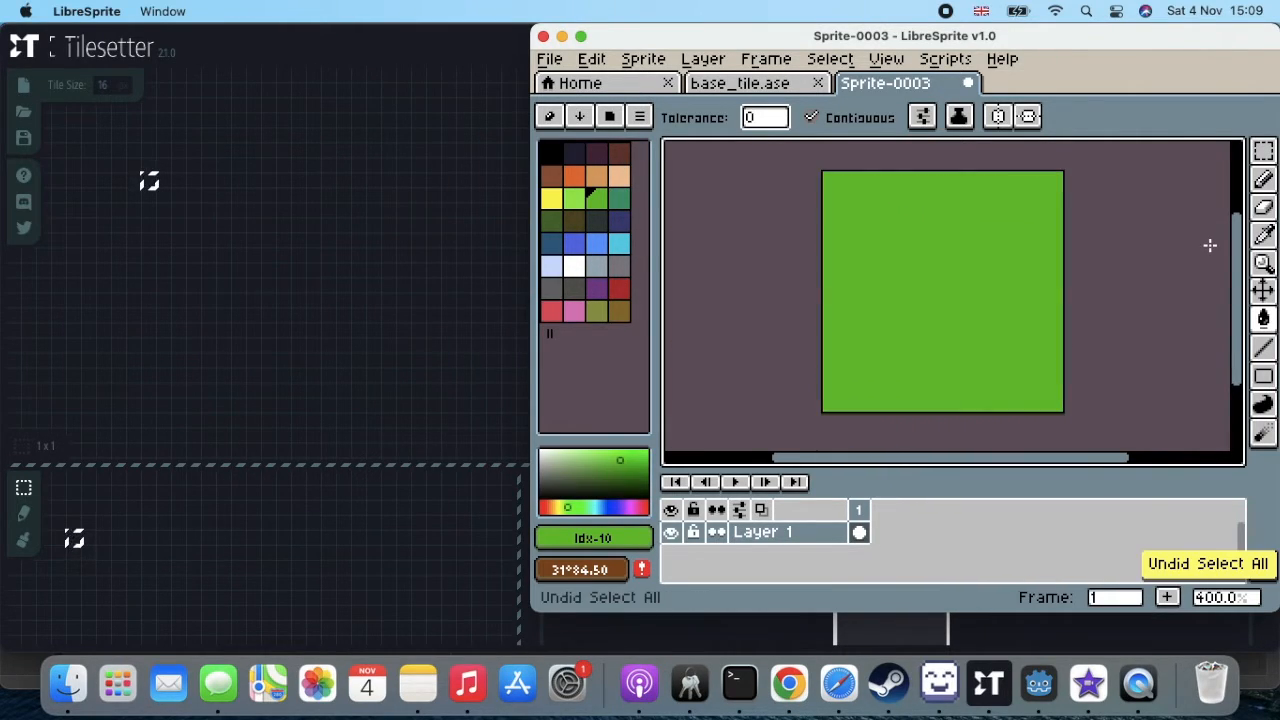
key("super+z")
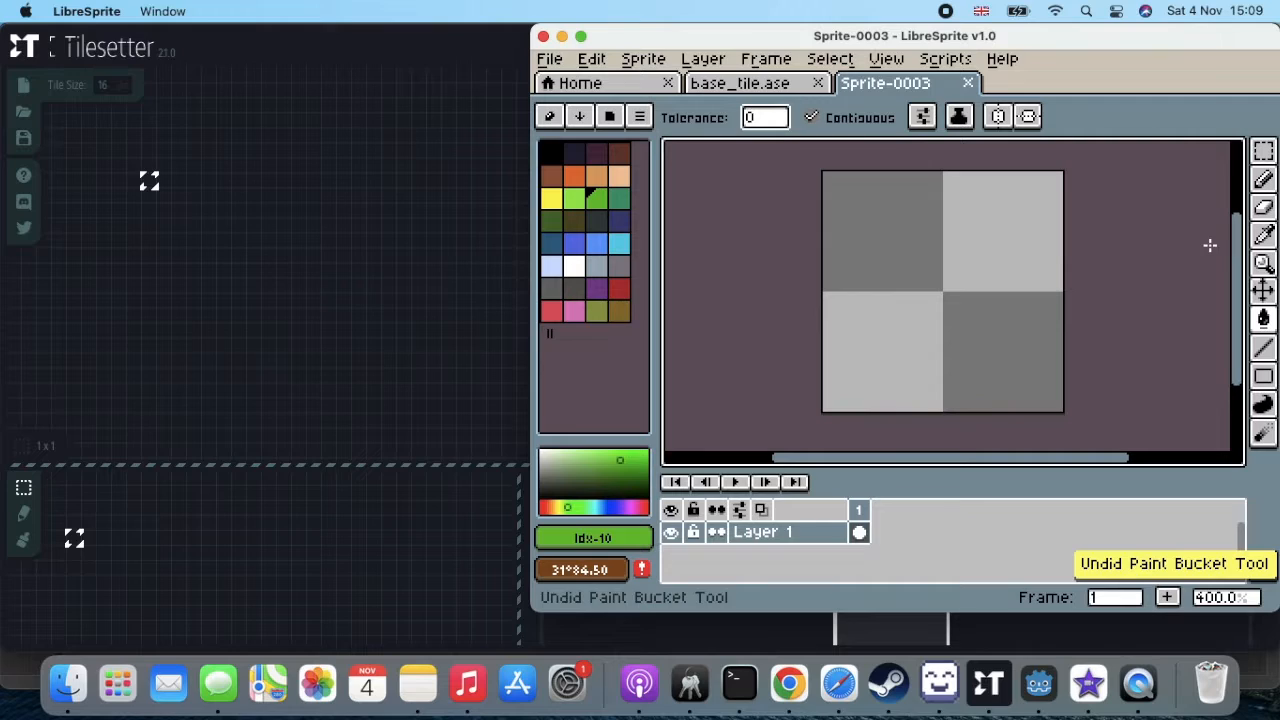
- Draw a ragged green grass pattern along the upper edge of the sprite using the 1 px Pencil
left_click(1264, 183)
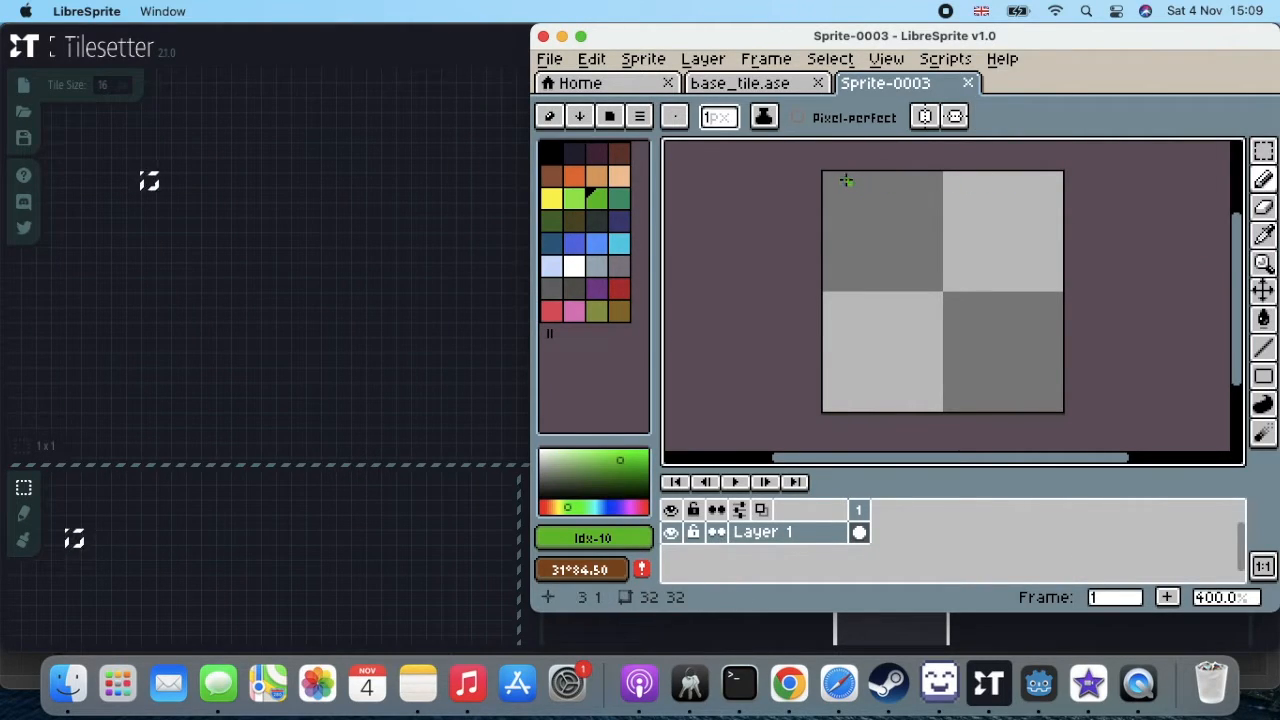
mouse_move(827, 175)
left_mouse_down()
mouse_move(867, 171)
mouse_move(872, 202)
mouse_move(864, 182)
mouse_move(873, 198)
mouse_move(903, 172)
mouse_move(885, 183)
mouse_move(923, 174)
mouse_move(912, 187)
mouse_move(929, 197)
mouse_move(942, 175)
mouse_move(963, 187)
mouse_move(948, 179)
mouse_move(961, 186)
mouse_move(949, 191)
mouse_move(981, 172)
mouse_move(998, 195)
mouse_move(976, 195)
mouse_move(962, 182)
mouse_move(1006, 174)
mouse_move(1033, 183)
mouse_move(1006, 198)
mouse_move(1035, 190)
left_mouse_up()
left_click(915, 189)
left_click(1042, 176)
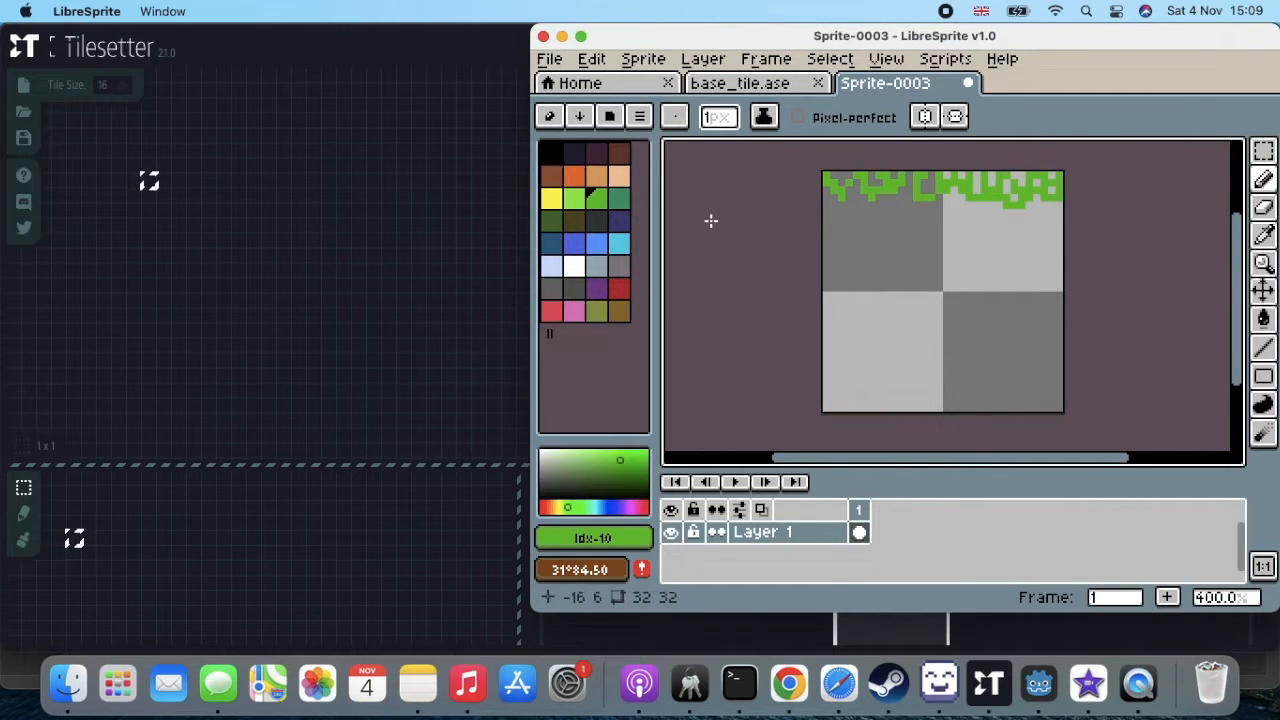
- Draw two adjacent full-width 1 px green lines with the Line tool along the lower part of the grass pattern
left_click(1263, 346)
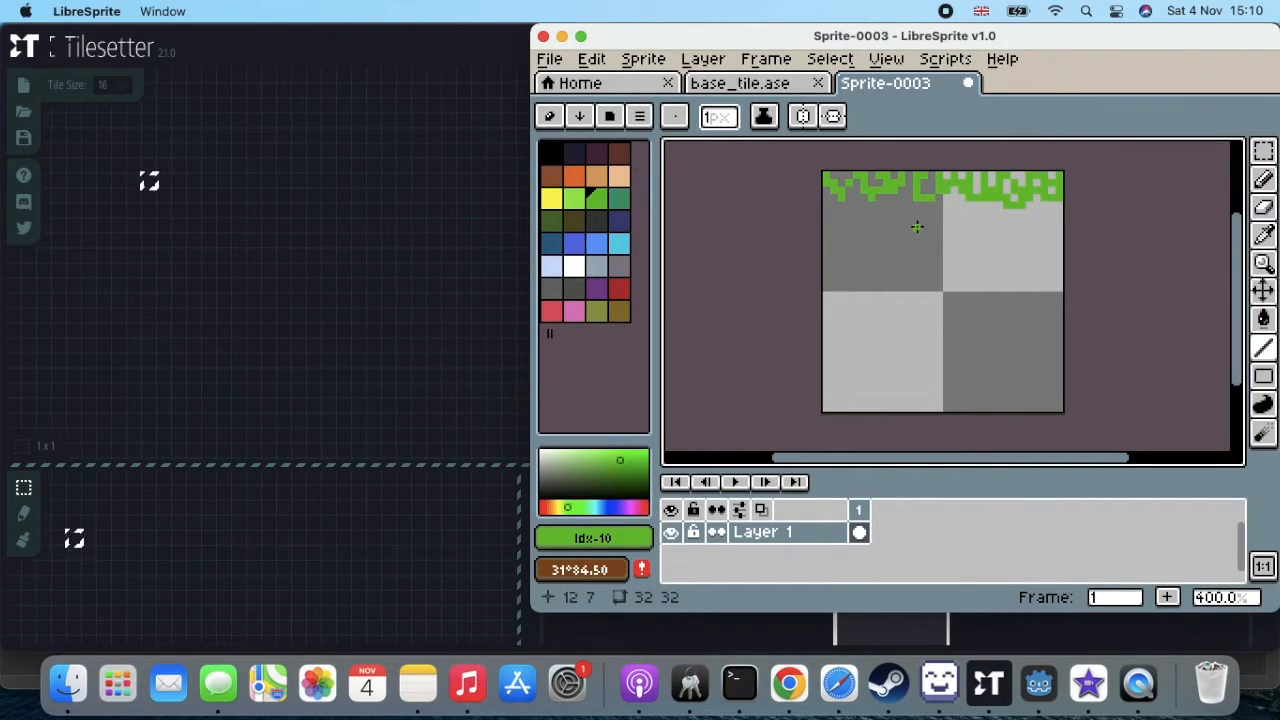
left_click_drag(824, 196, 1061, 197)
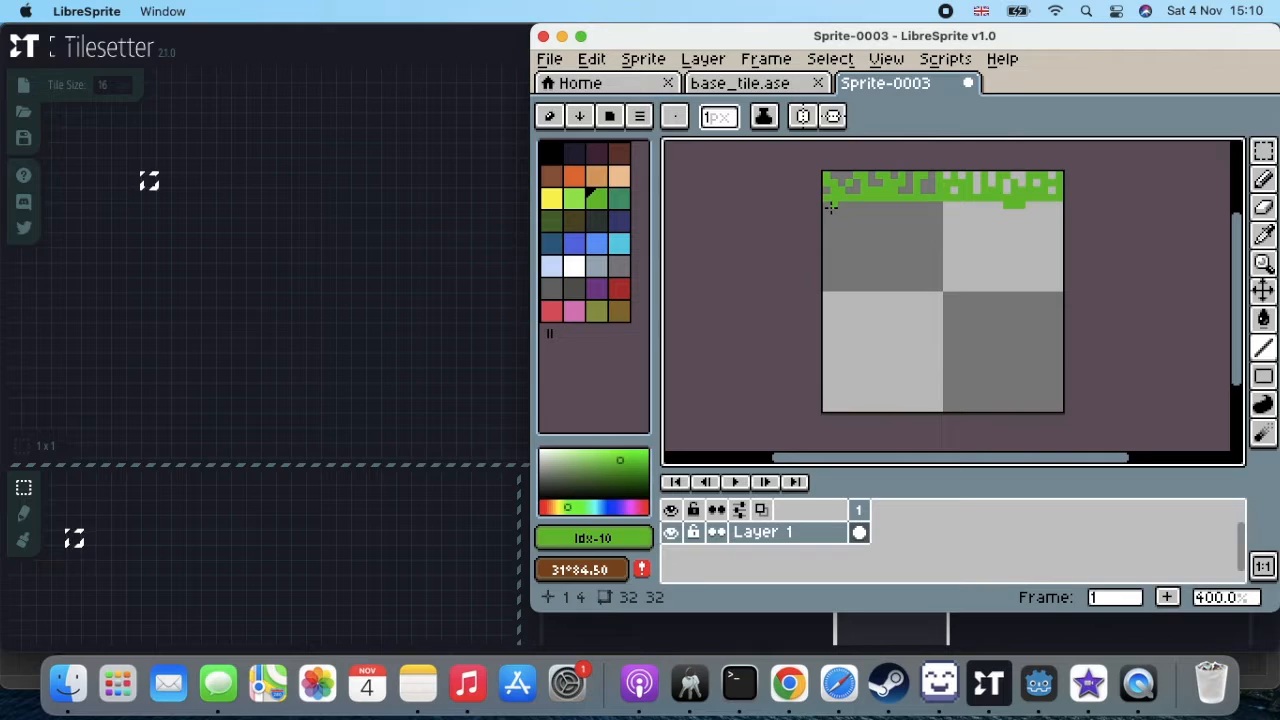
left_click_drag(828, 204, 1062, 203)
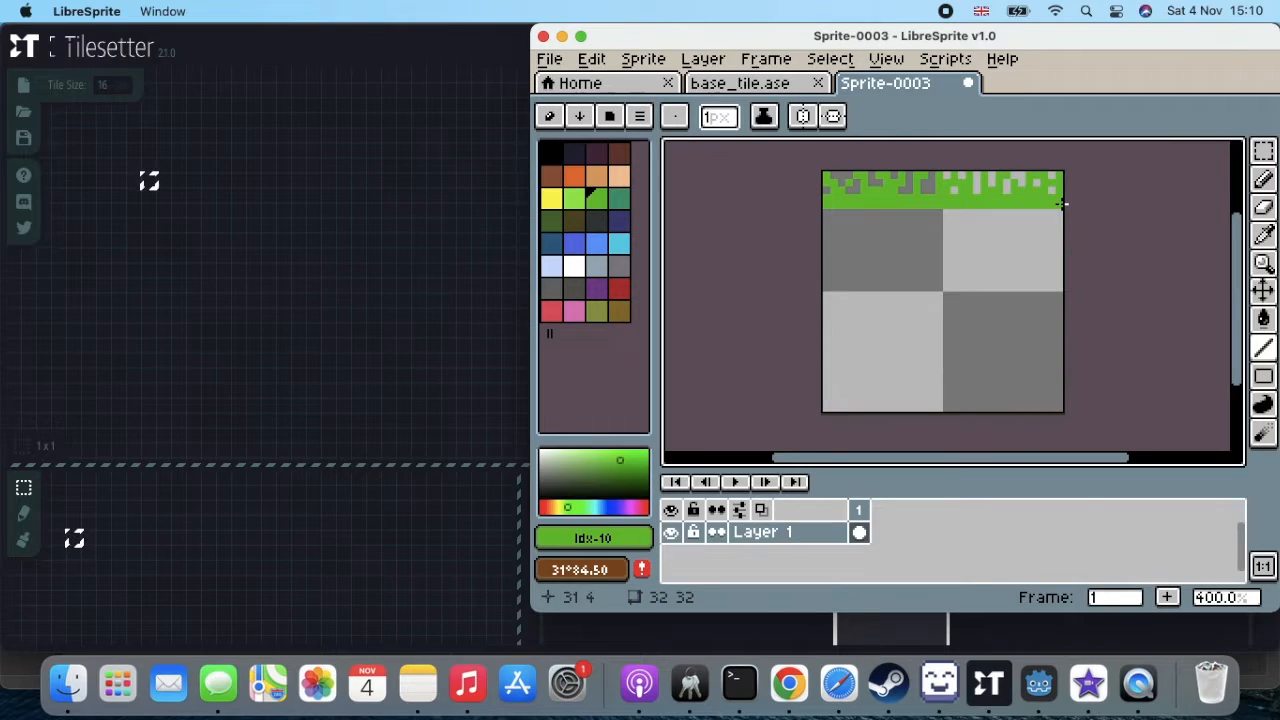
- Save the grass sprite to the Desktop folder with the file name grass_tile
key("super+s")
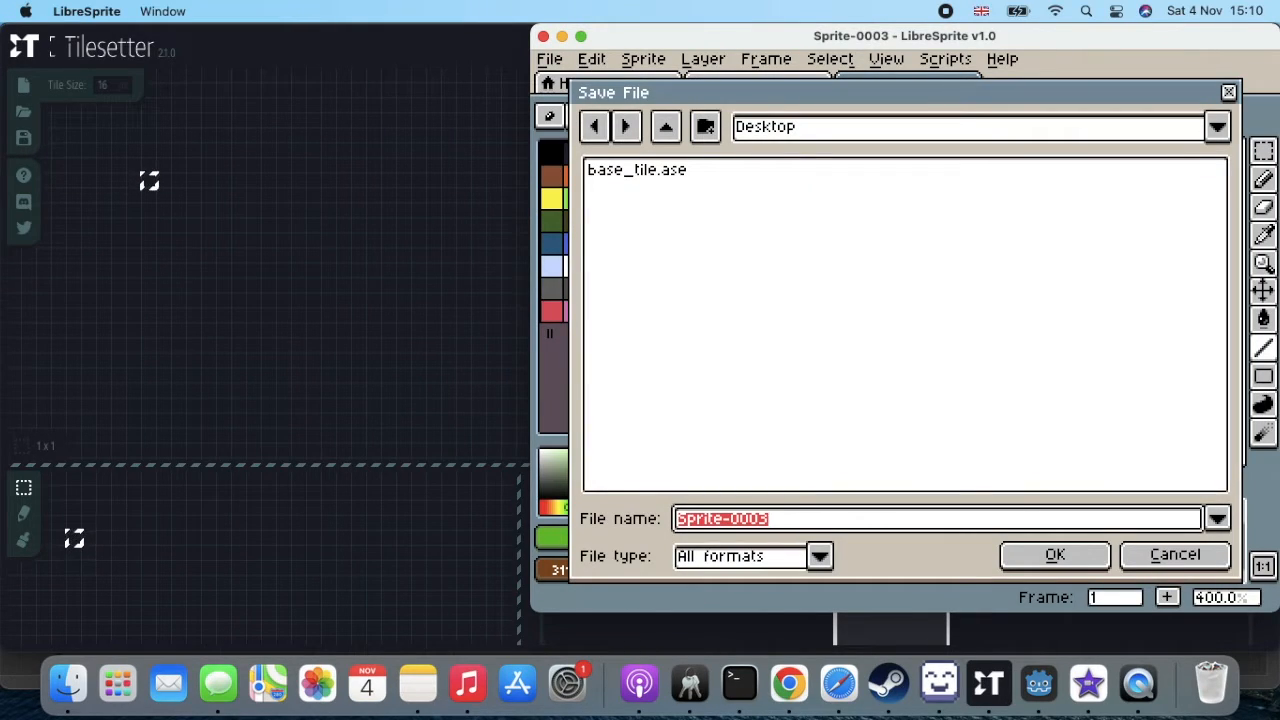
type("grass_")
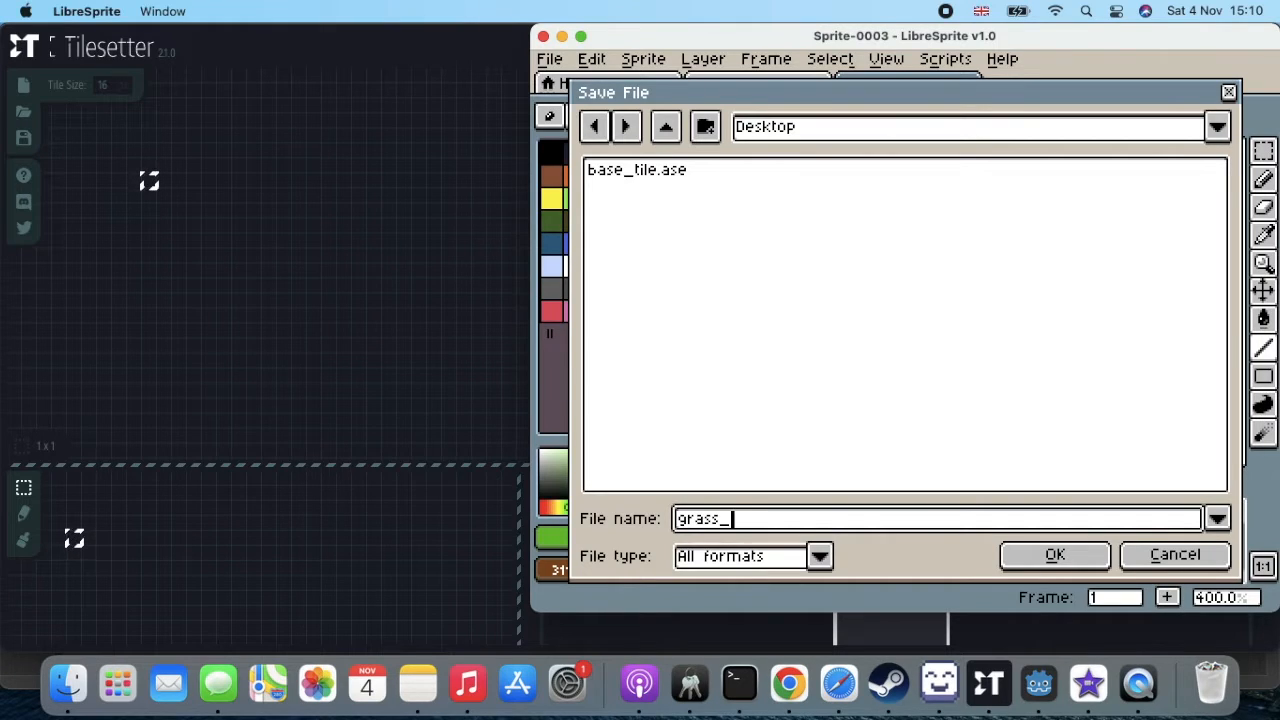
type("tile")
left_click(1055, 562)
left_click(1058, 558)
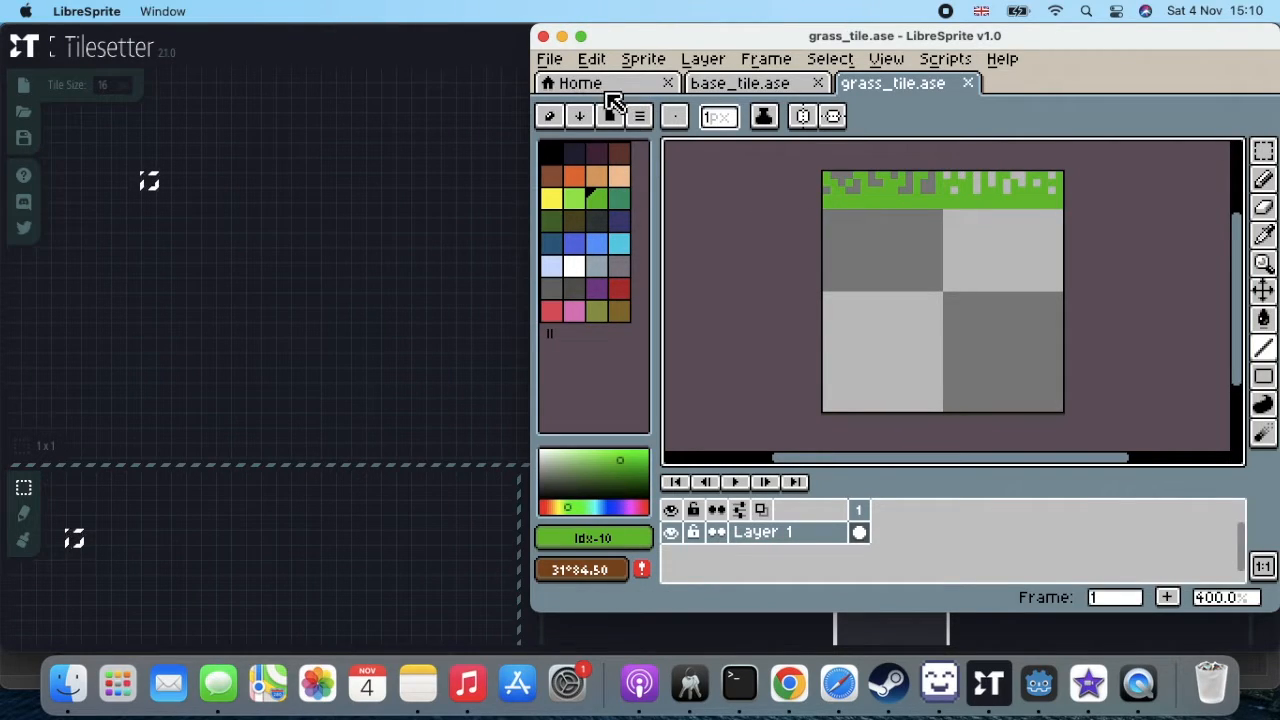
- Create another 32 × 32 px RGBA sprite with a transparent background for the rock tile
left_click(552, 61)
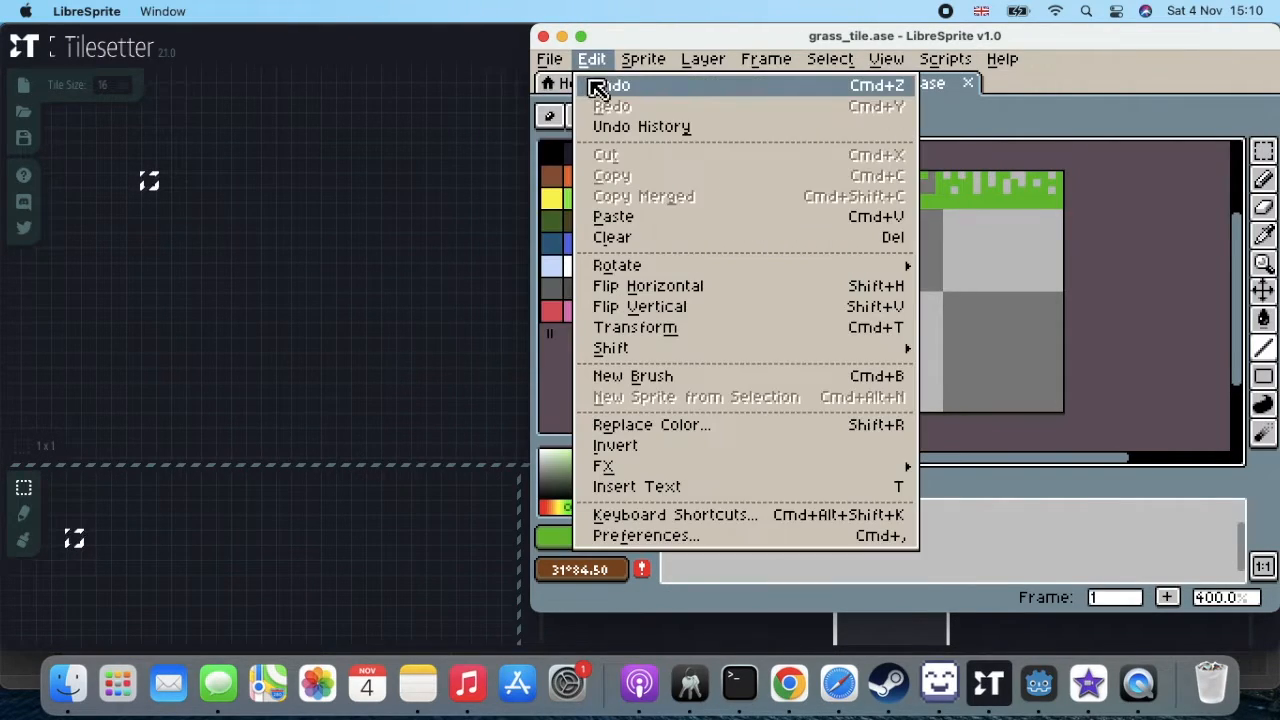
left_click(568, 88)
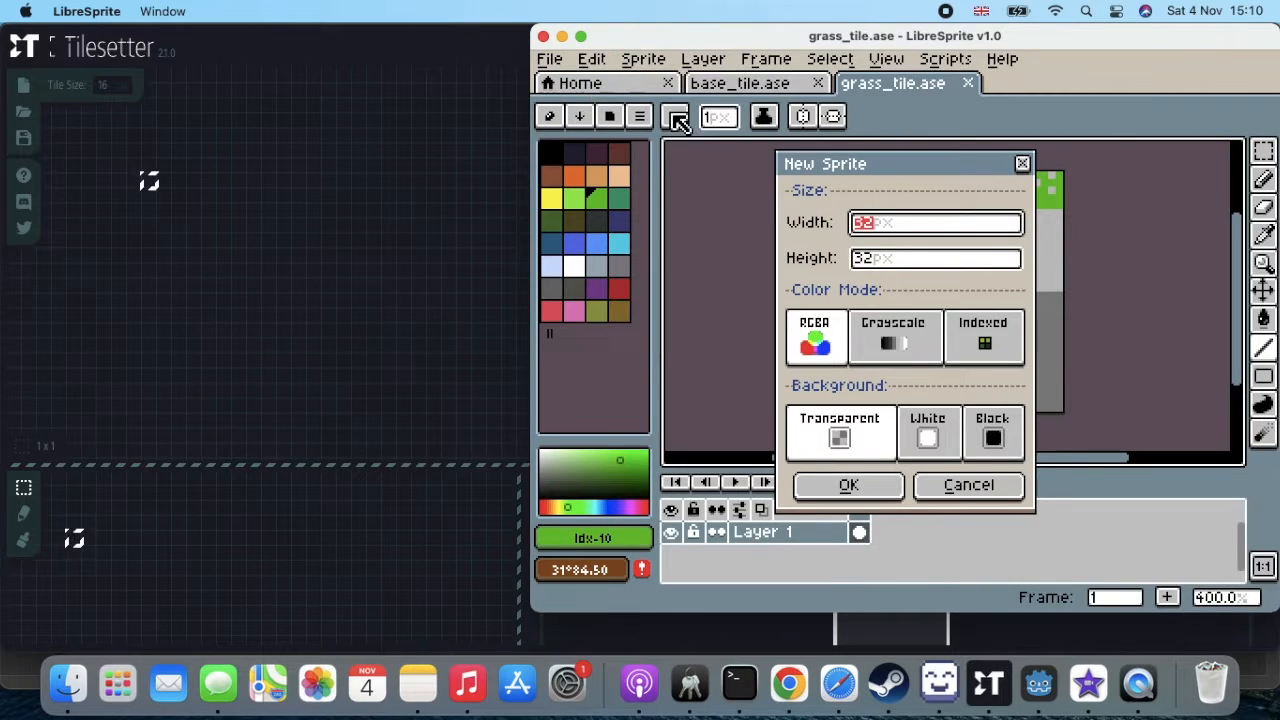
left_click(885, 490)
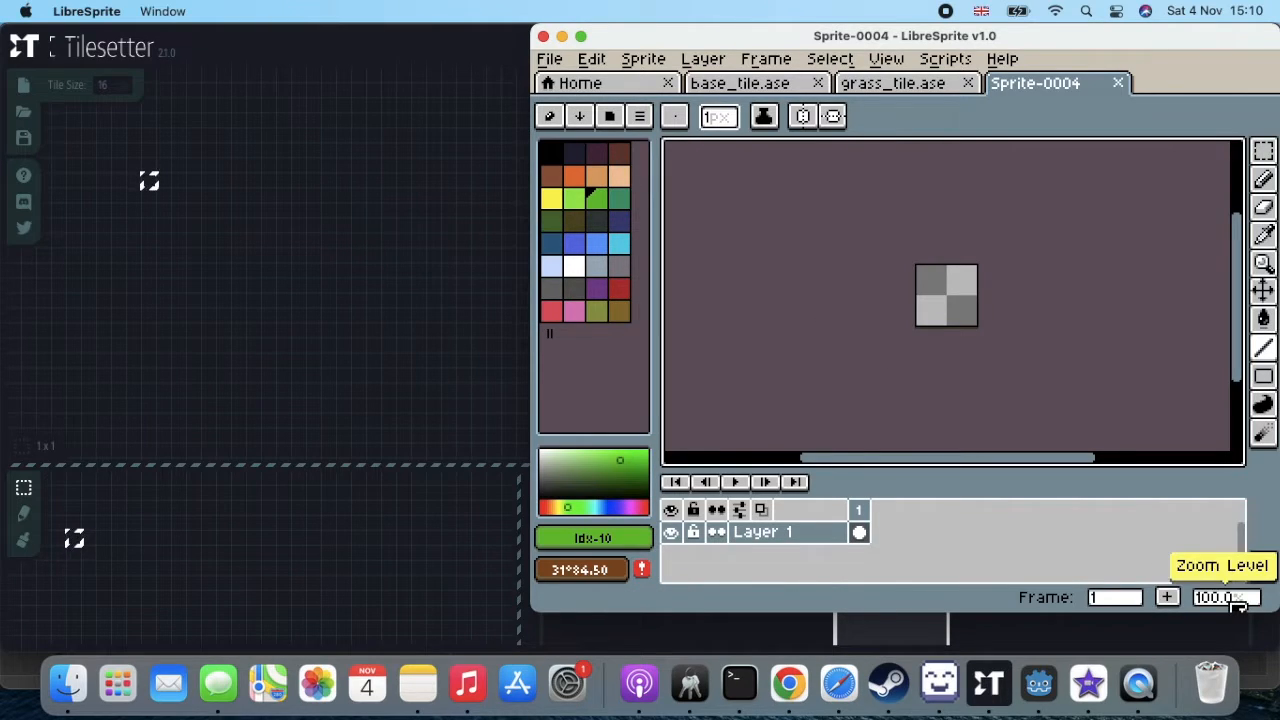
left_click(1236, 599)
left_click(1170, 574)
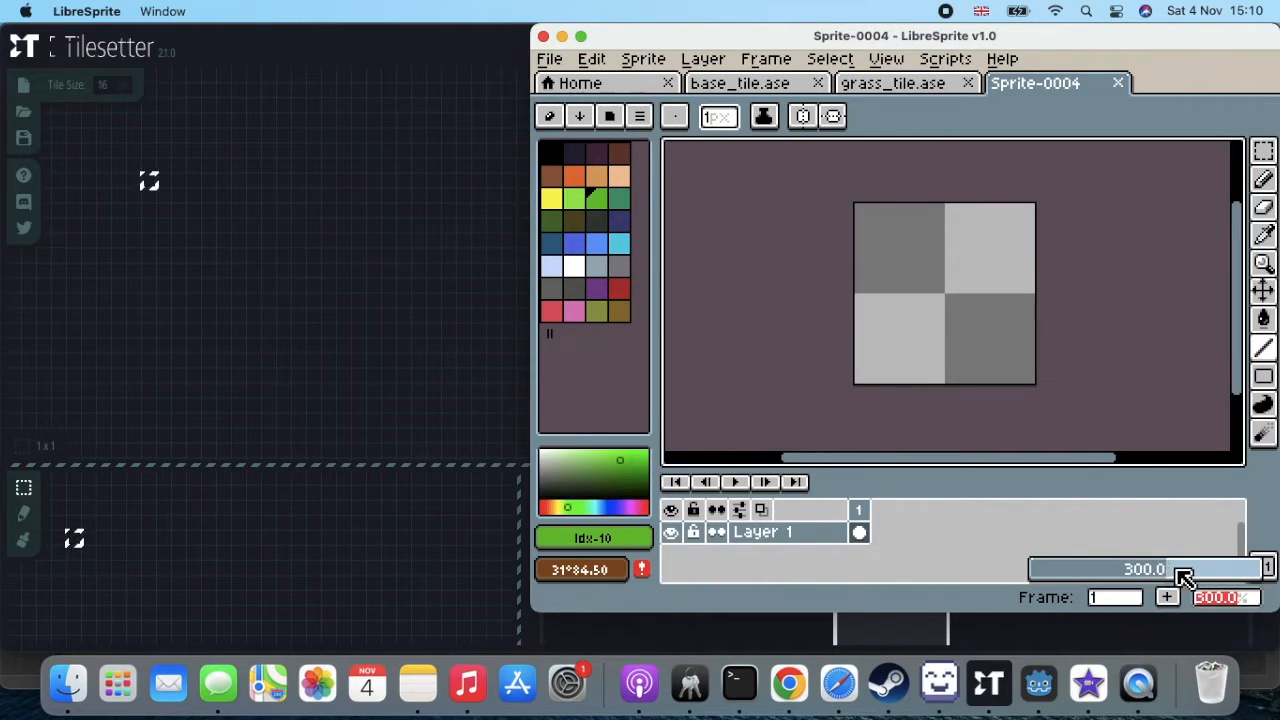
left_click(1183, 578)
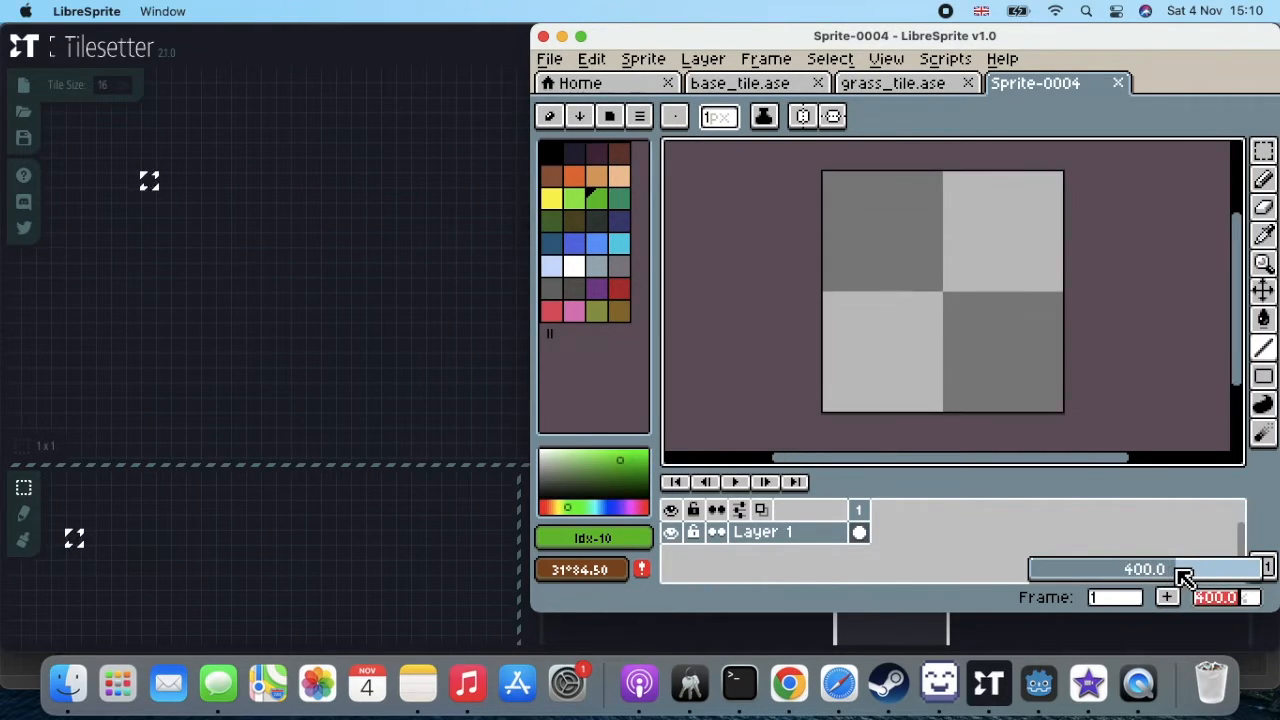
- Draw a ragged rock pattern along the sprite's upper edge in the dark purple palette colour (Idx-2) with a 1 px brush
left_click(596, 155)
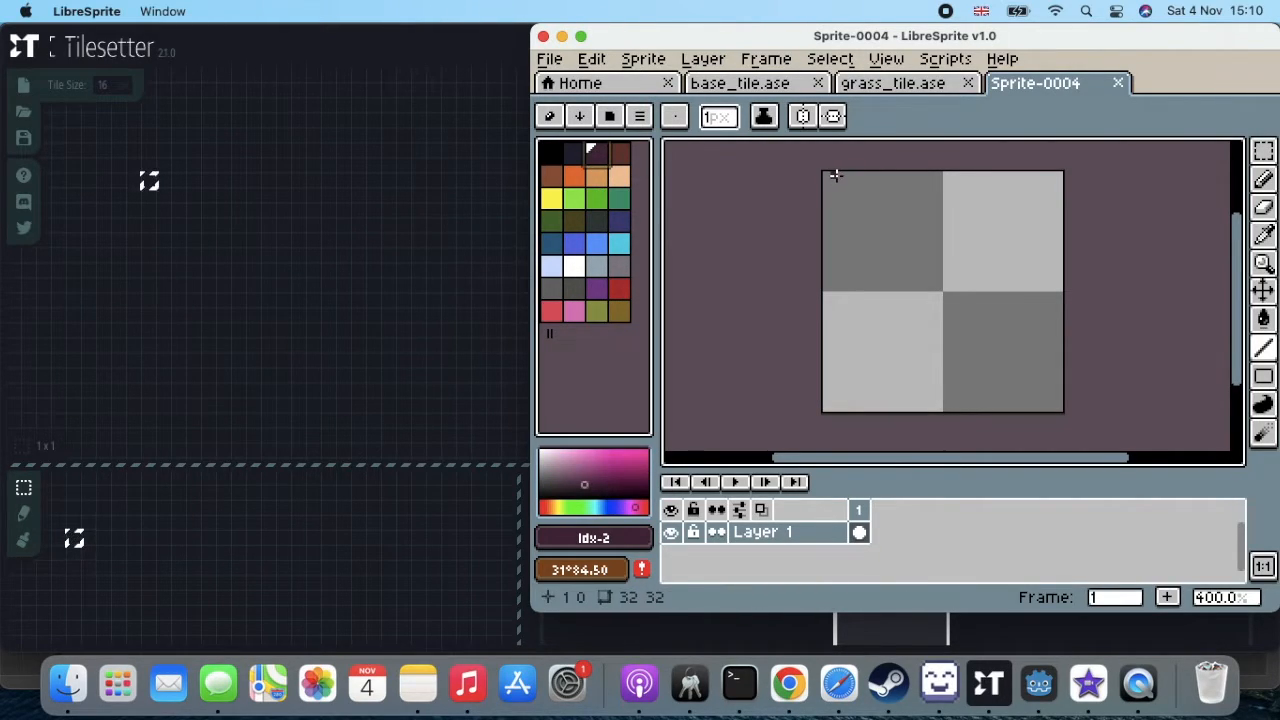
left_click_drag(836, 177, 862, 181)
left_click(1263, 178)
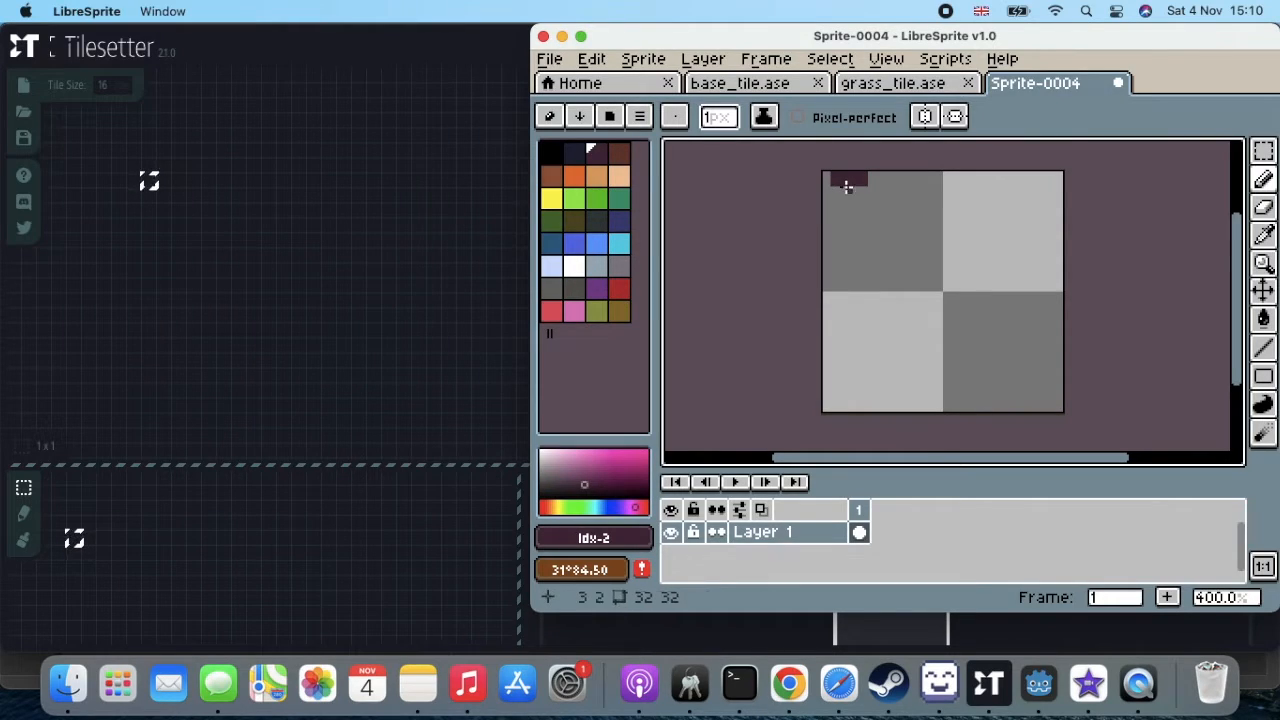
mouse_move(835, 187)
left_mouse_down()
mouse_move(908, 174)
mouse_move(914, 184)
mouse_move(894, 191)
mouse_move(921, 190)
mouse_move(963, 172)
mouse_move(943, 183)
mouse_move(960, 191)
mouse_move(980, 171)
mouse_move(1008, 177)
mouse_move(997, 176)
mouse_move(1006, 194)
mouse_move(1023, 177)
mouse_move(1034, 189)
mouse_move(1037, 175)
mouse_move(1057, 189)
mouse_move(1058, 174)
left_mouse_up()
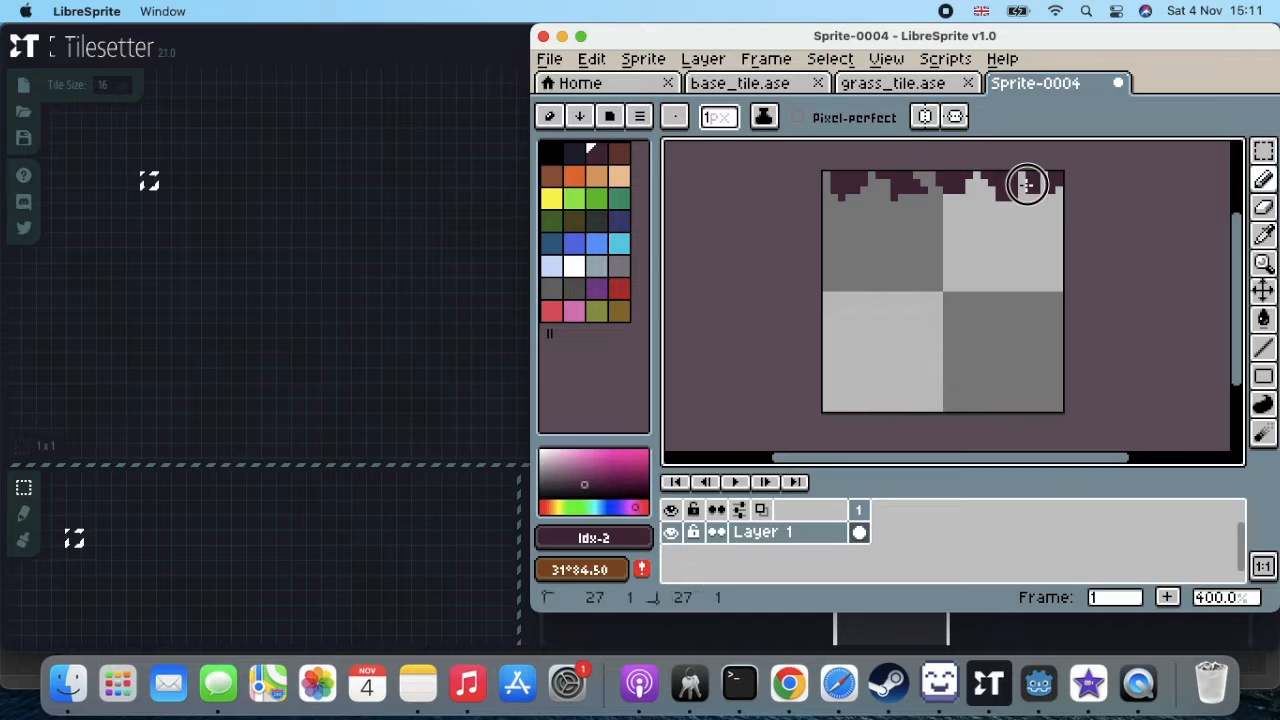
- Draw two adjacent full-width 1 px dark purple lines with the Line tool along the lower part of the rock pattern
left_click(1263, 347)
left_click_drag(825, 195, 1063, 194)
left_click_drag(826, 200, 1063, 203)
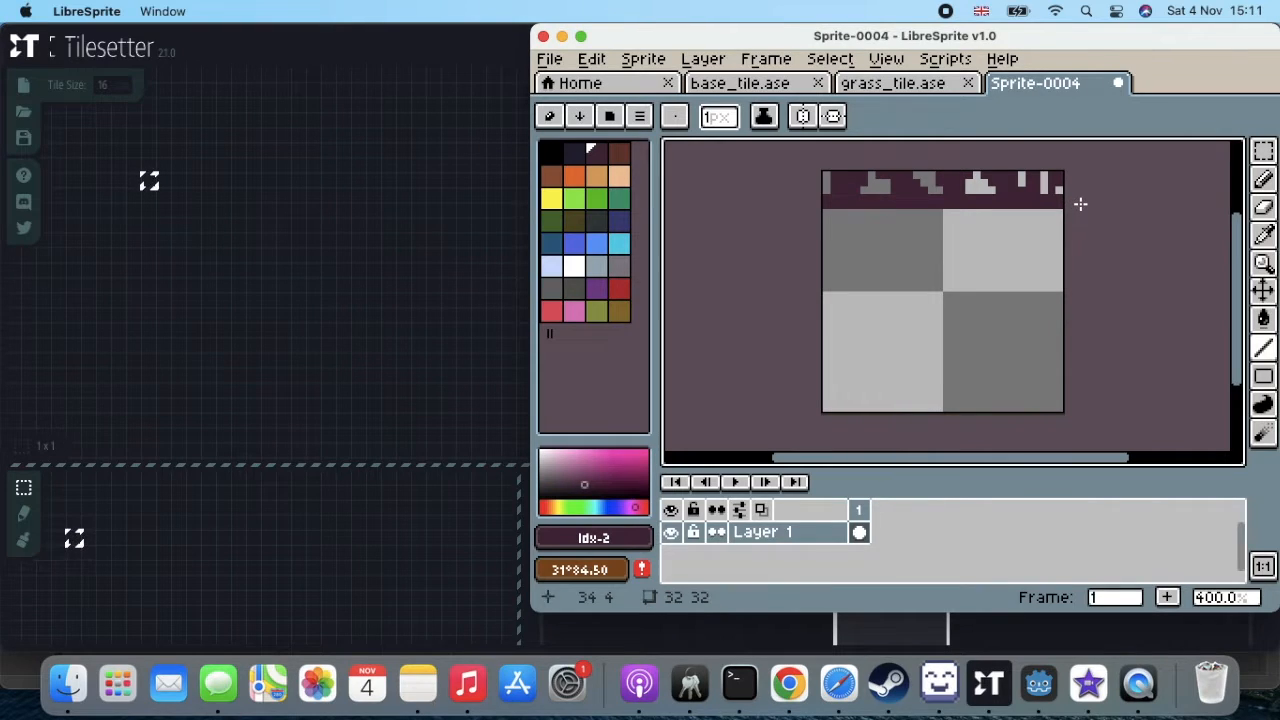
- Save the rock sprite to the Desktop folder as rock_tile and switch to Tilesetter
key("super+s")
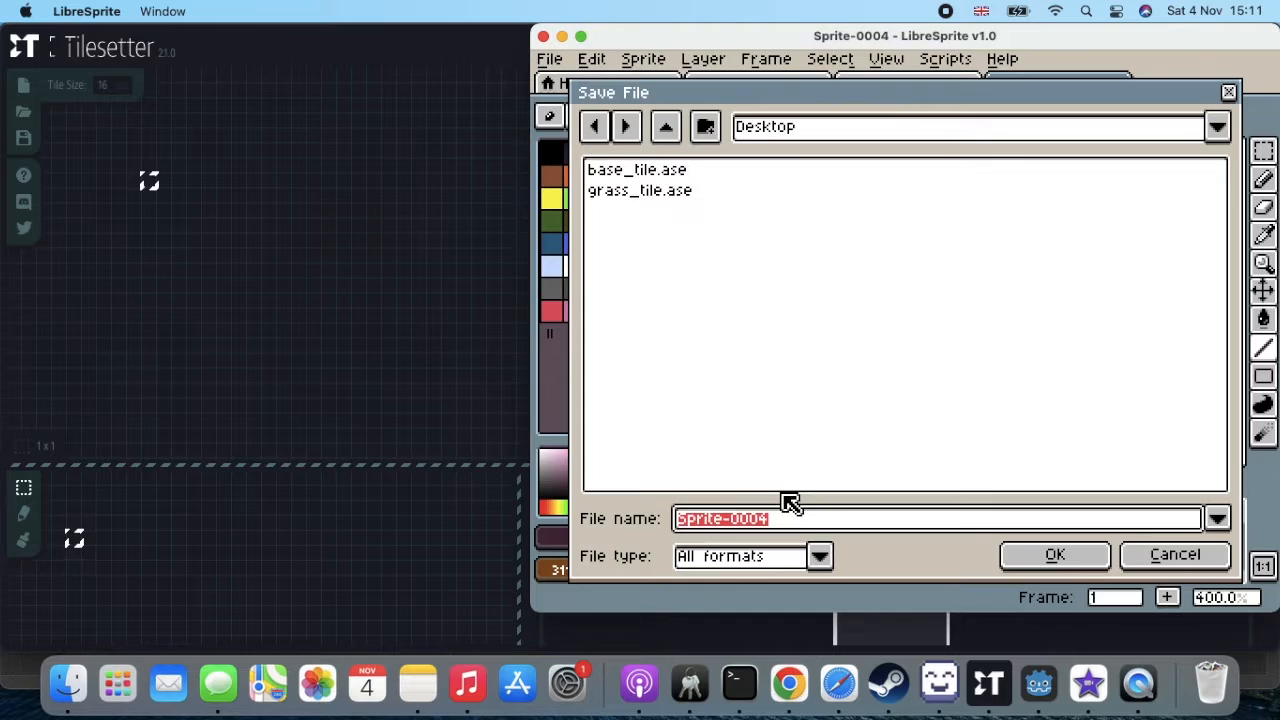
type("rock_tile")
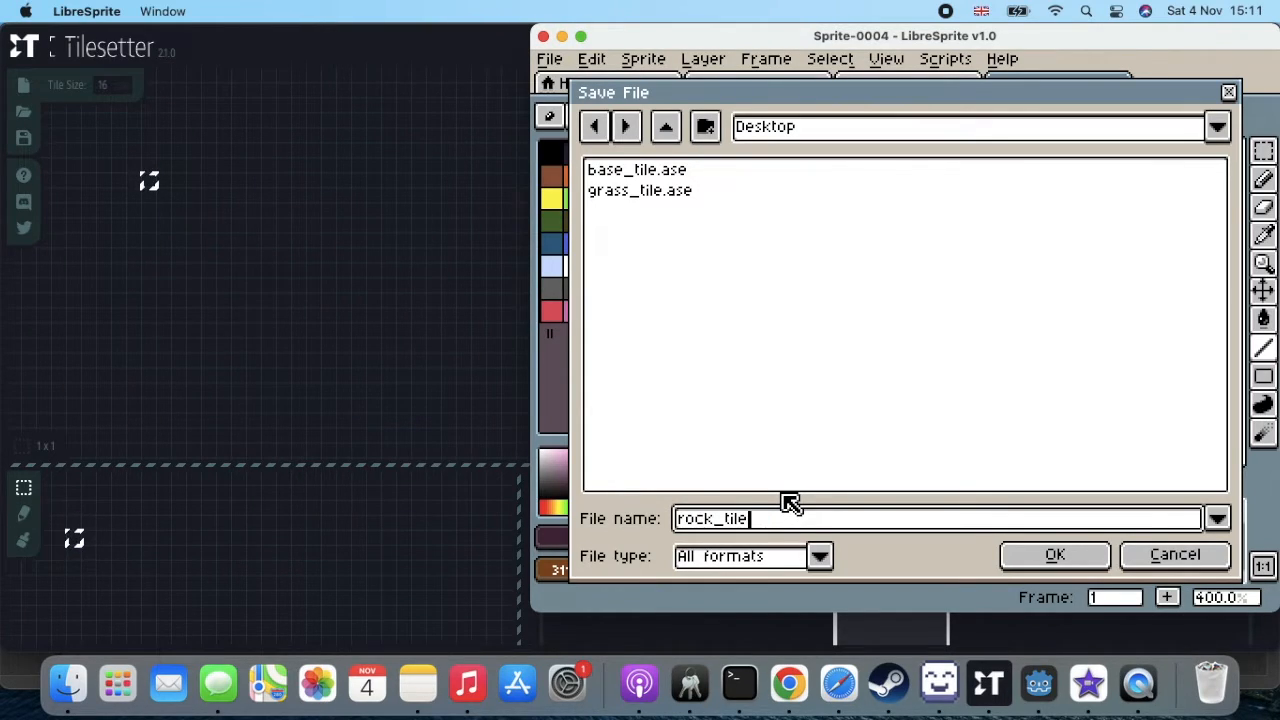
left_click(1052, 556)
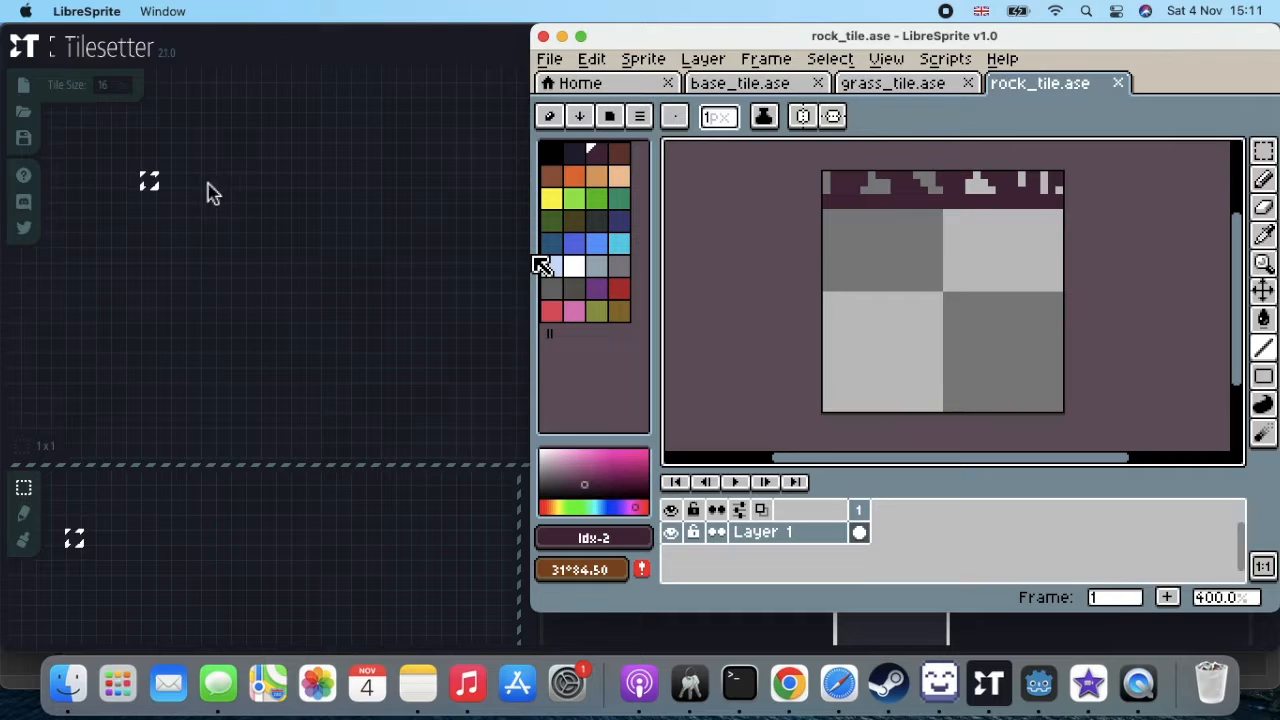
left_click(220, 224)
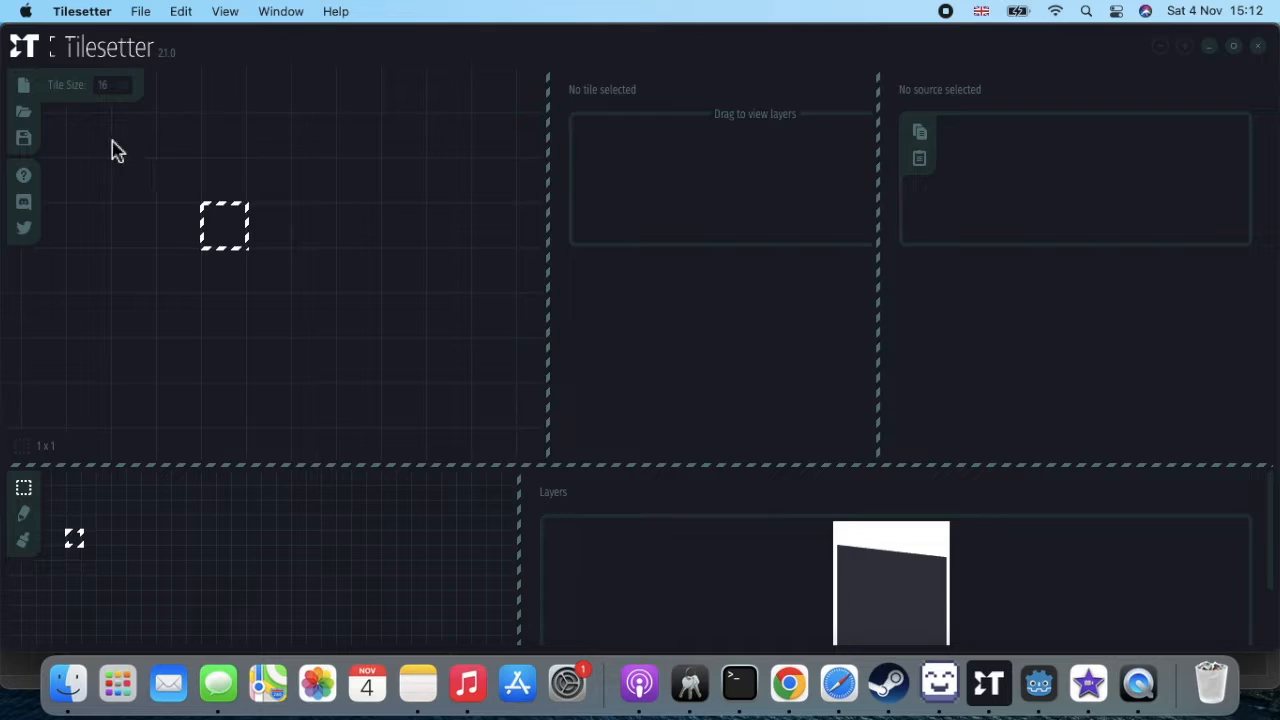
- Create a new orthographic Tilesetter project and set its tile size to 32
left_click(25, 90)
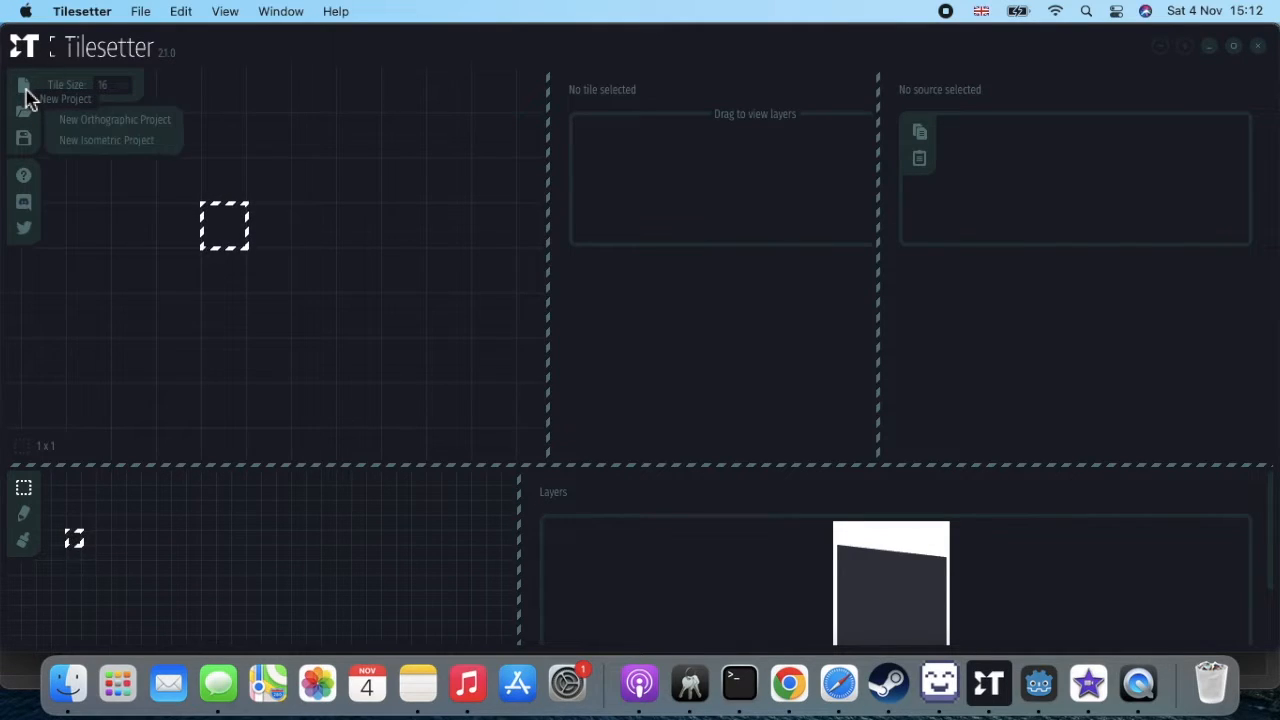
left_click(92, 128)
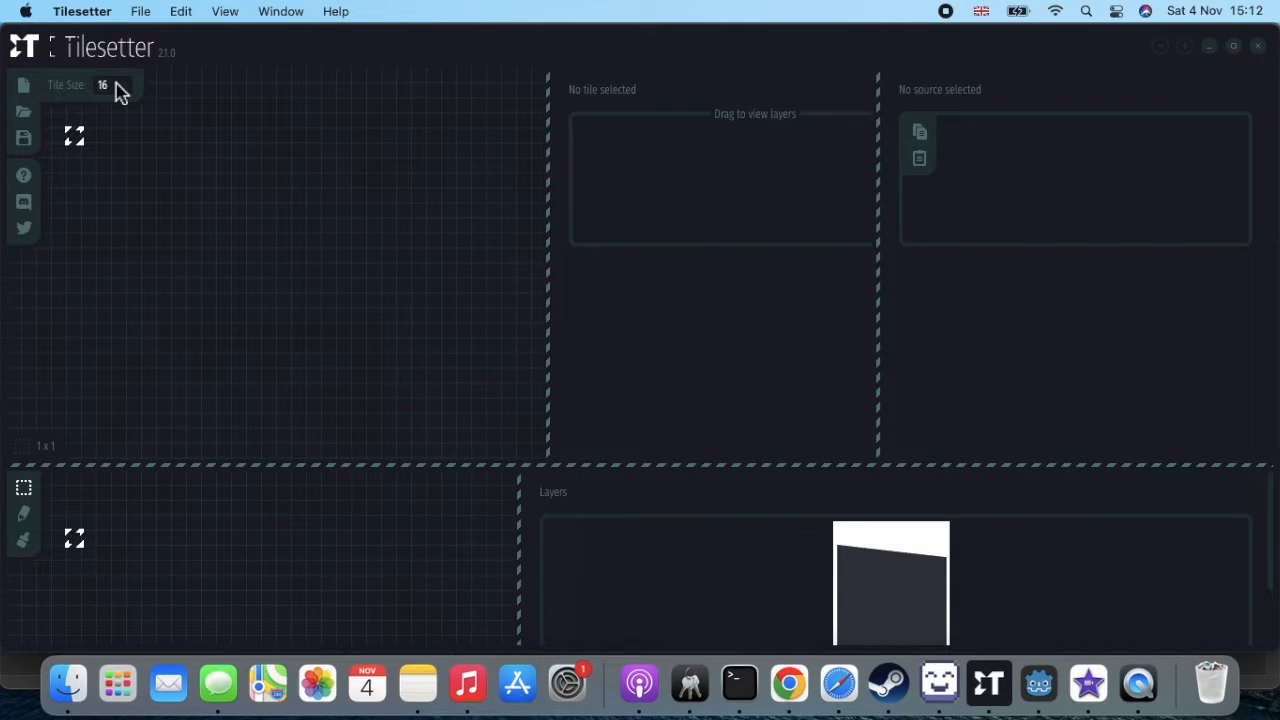
type("32")
key("Return")
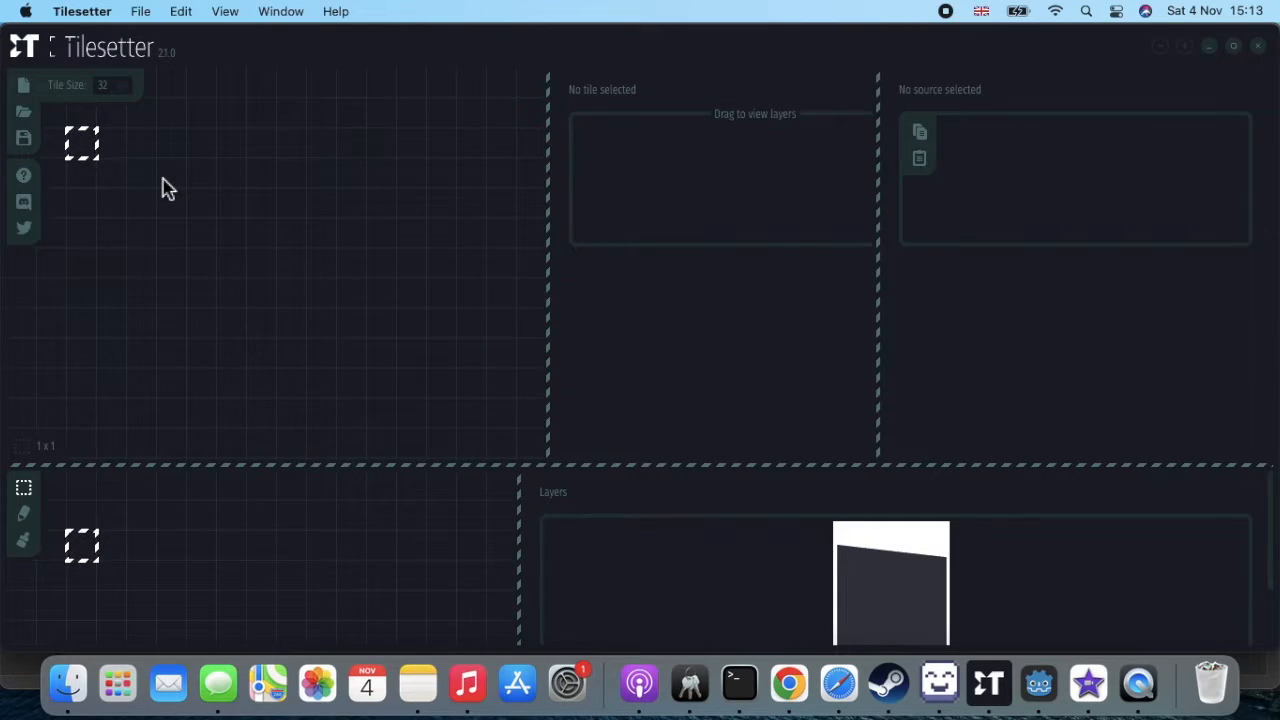
- Copy the entire base_tile sprite from LibreSprite and paste it into an empty cell of the Tilesetter tile grid
mouse_move(163, 179)
left_mouse_down()
mouse_move(240, 203)
mouse_move(188, 184)
left_mouse_up()
left_click(140, 183)
left_click_drag(114, 154, 248, 257)
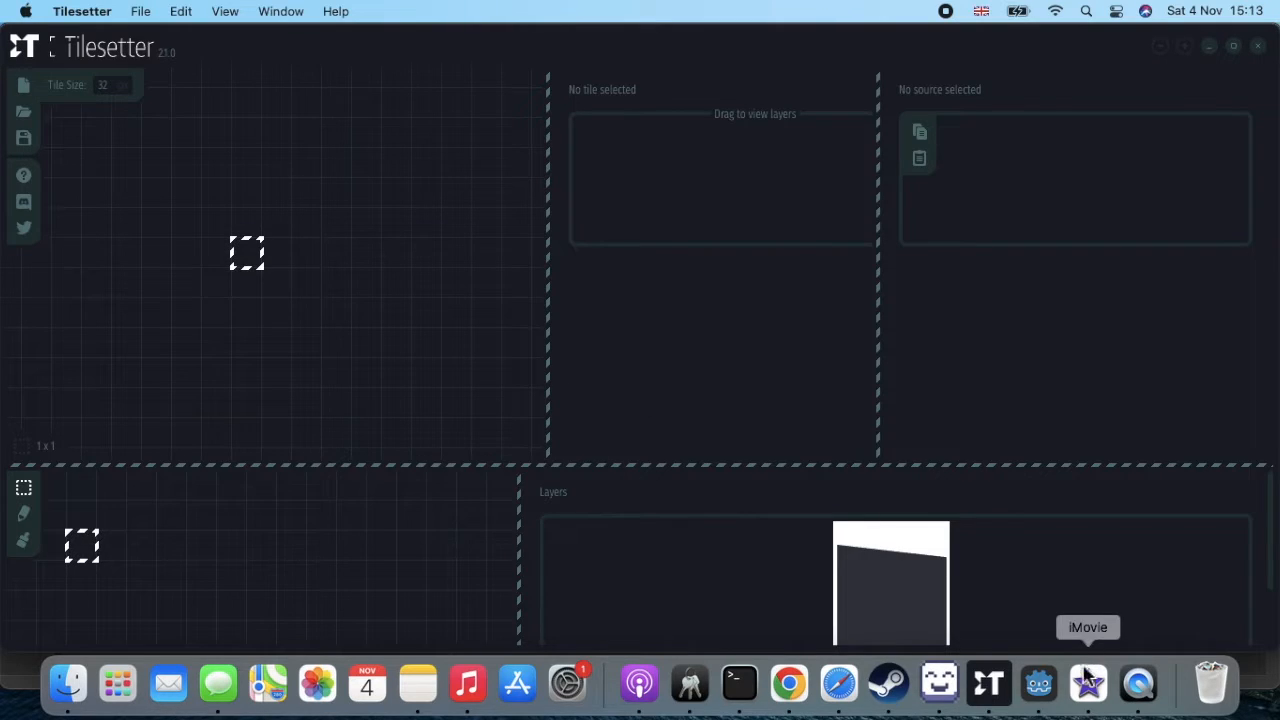
left_click(940, 683)
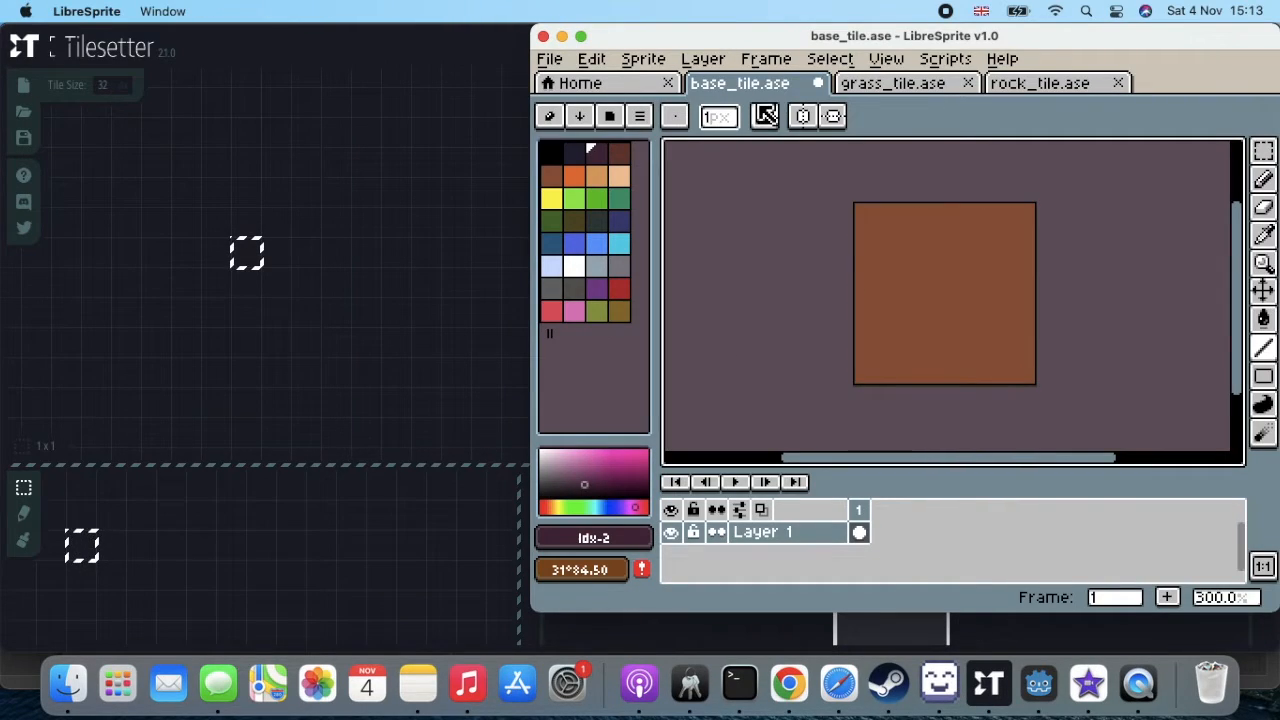
left_click(838, 62)
left_click(846, 86)
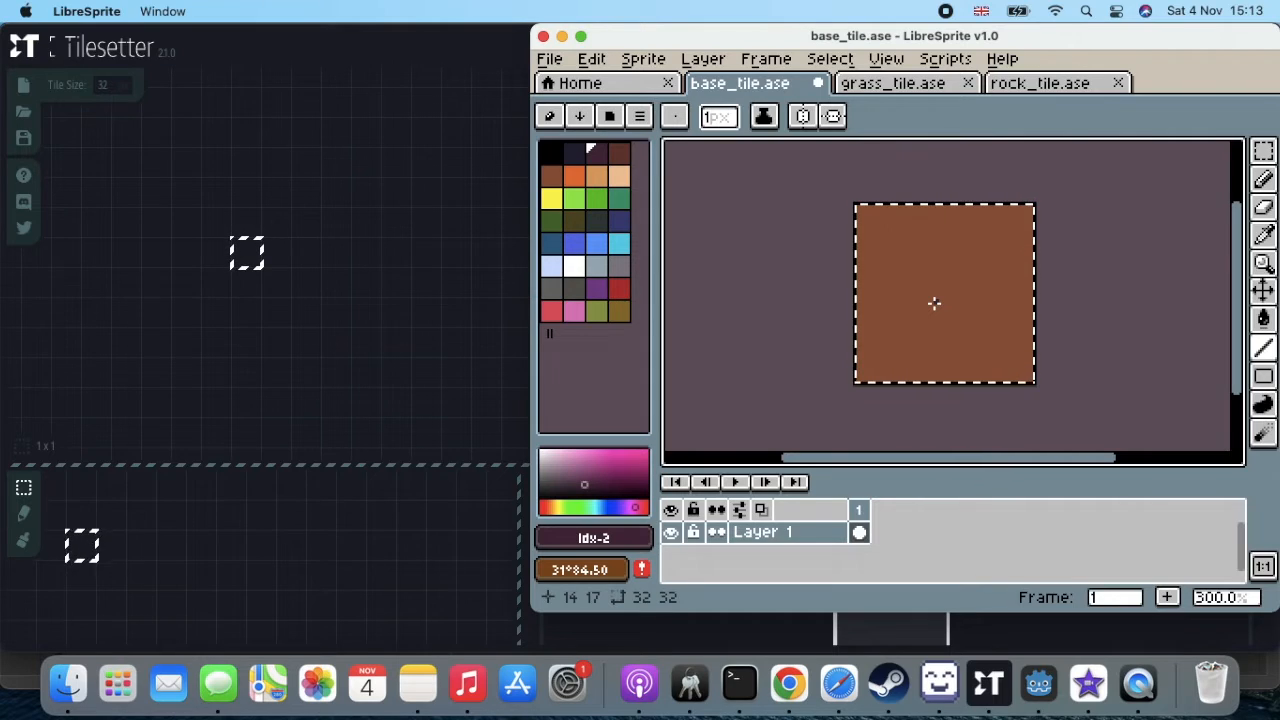
left_click(250, 255)
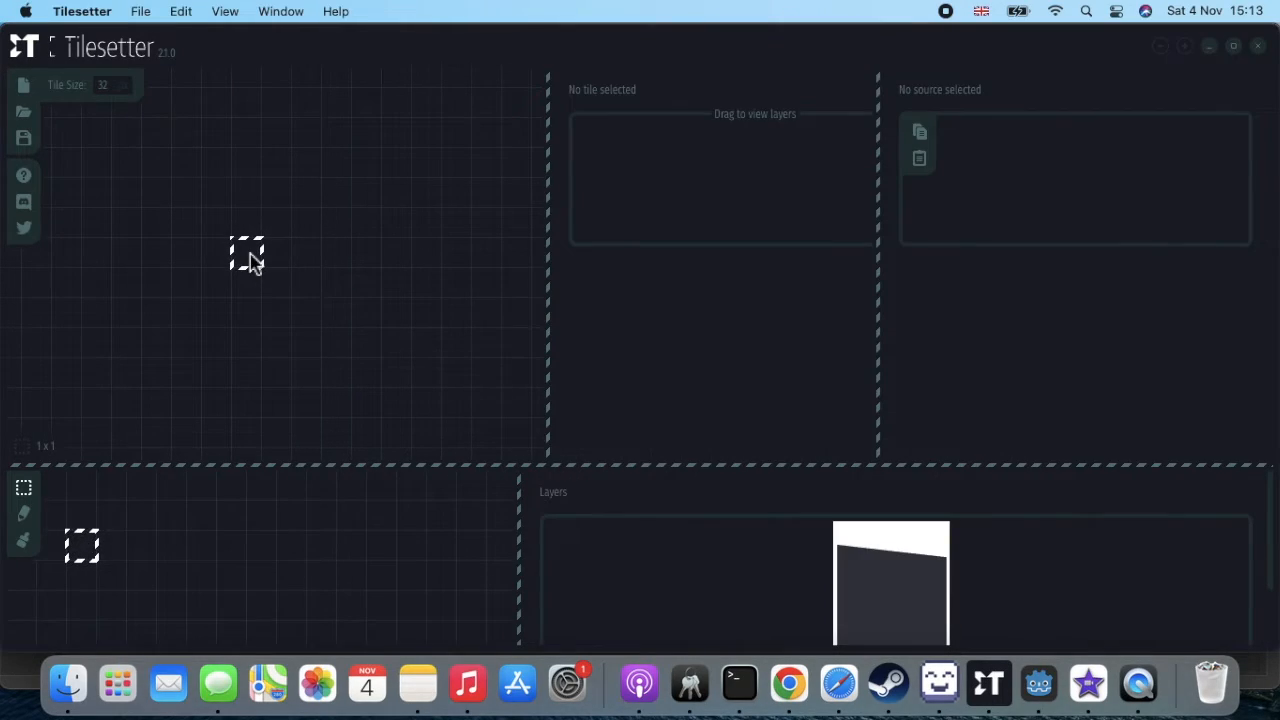
key("super+v")
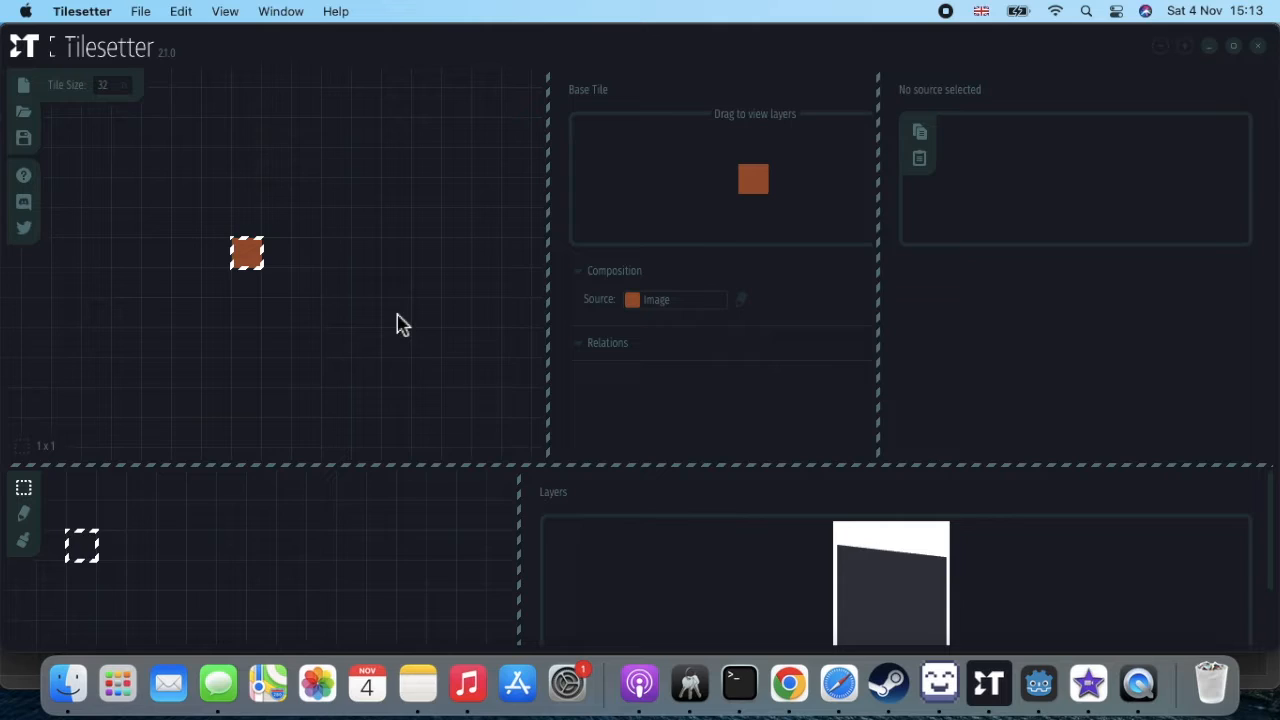
- Copy the entire grass_tile sprite from LibreSprite and paste it into a Tilesetter cell a few rows above the base tile
left_click(940, 683)
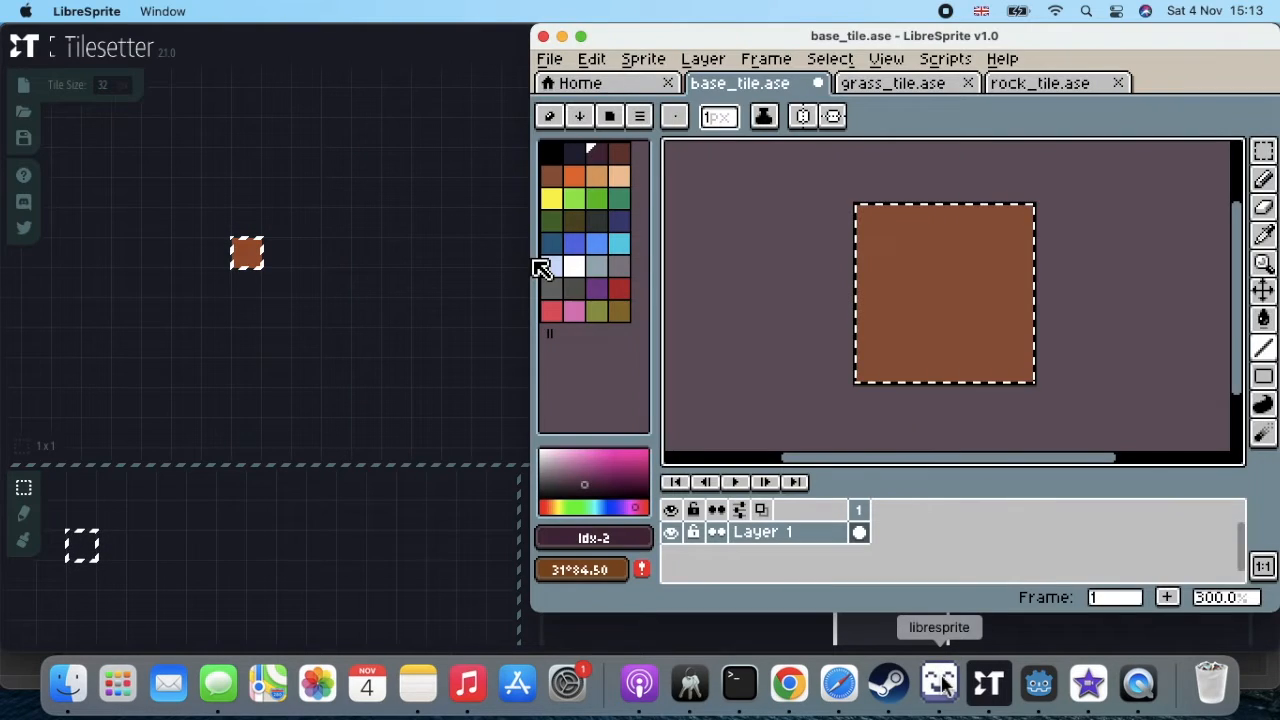
left_click(910, 86)
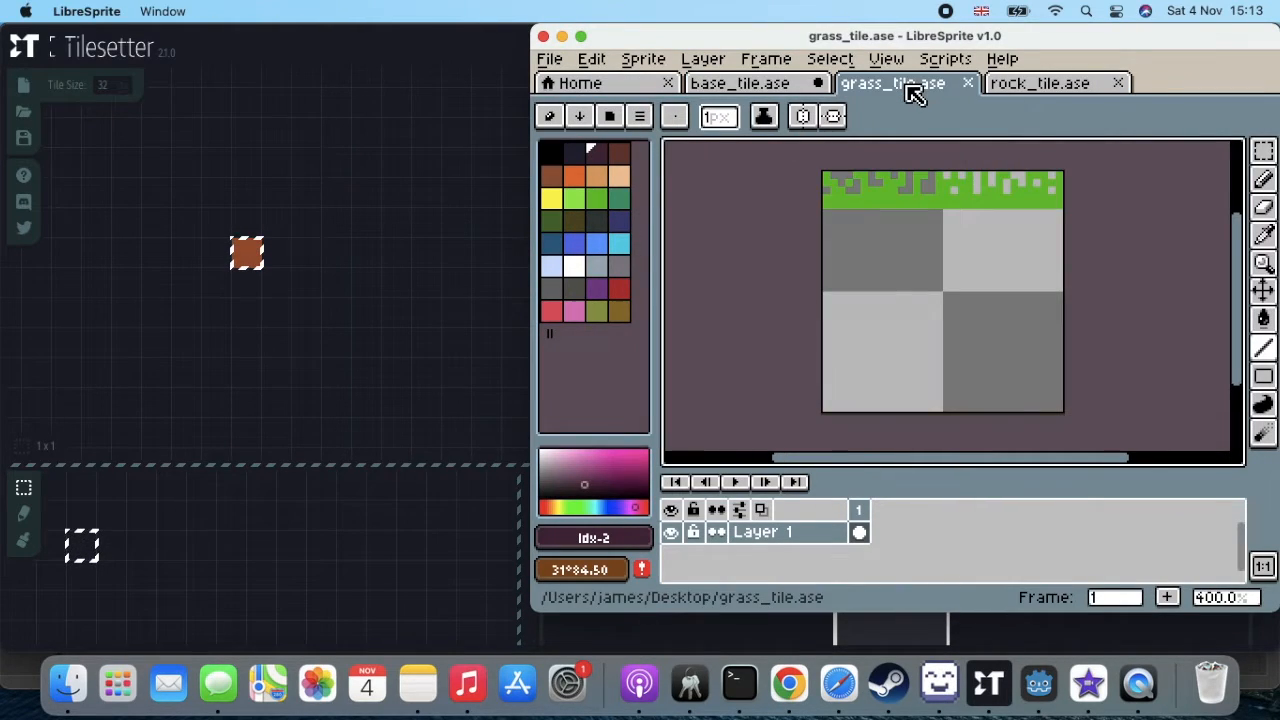
left_click(833, 62)
left_click(838, 90)
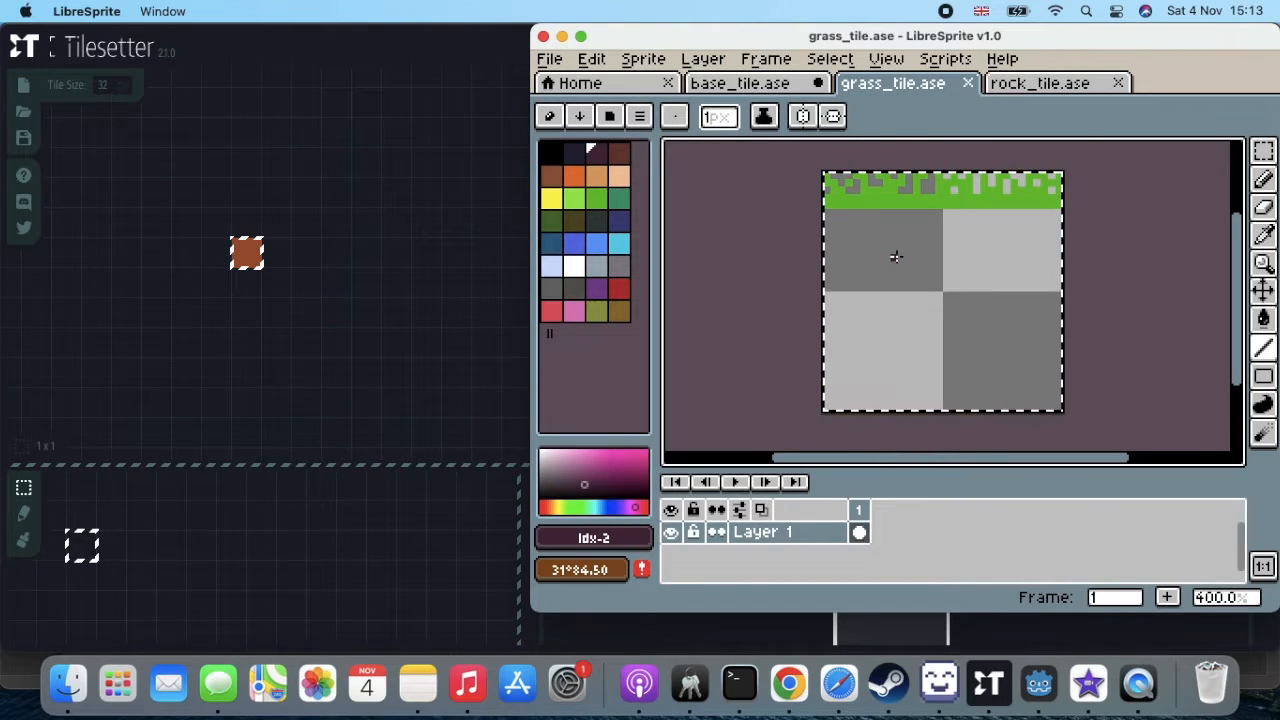
left_click(222, 147)
left_click(222, 146)
left_click(222, 146)
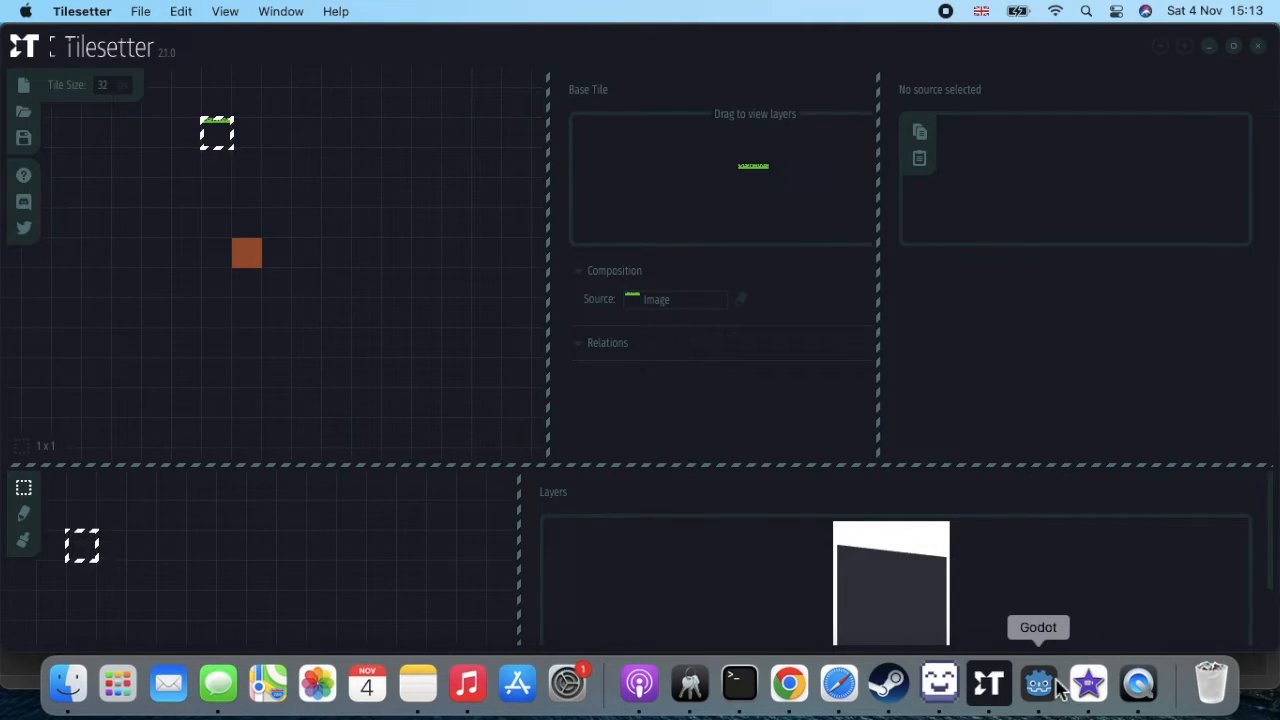
- Copy the entire rock_tile sprite from LibreSprite and paste it into the Tilesetter cell directly beside the grass tile
left_click(953, 690)
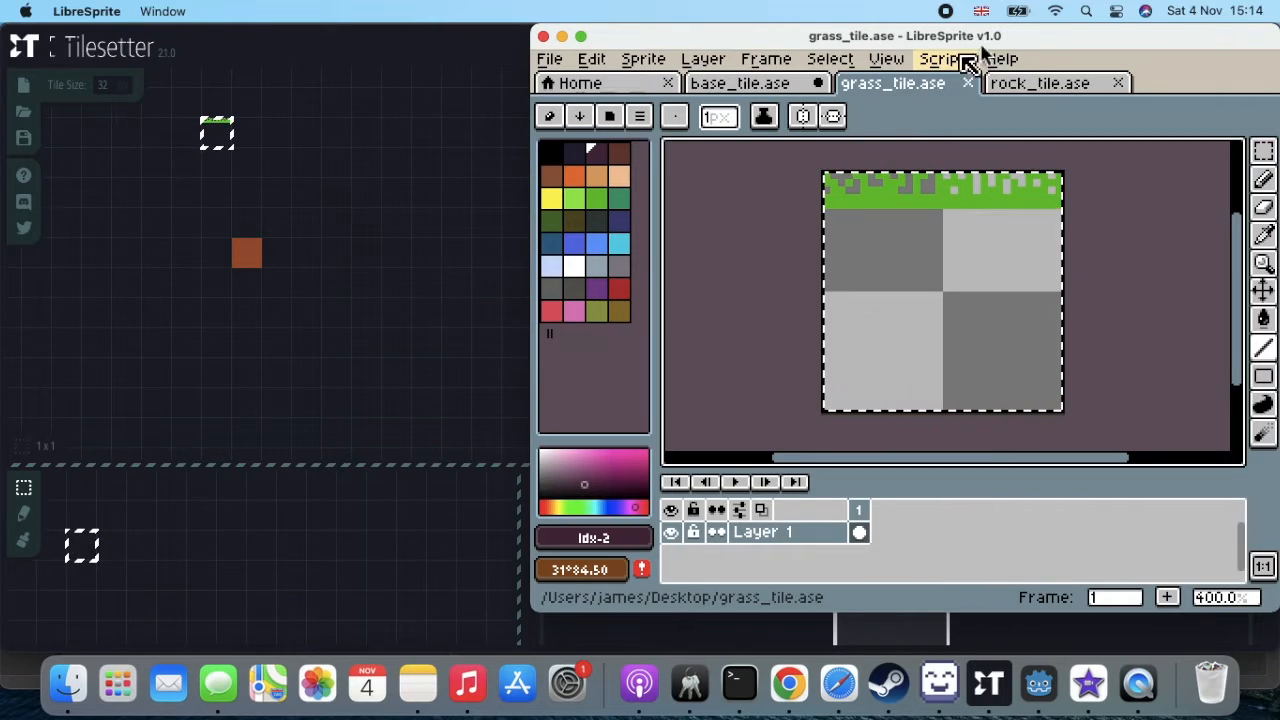
left_click(1043, 88)
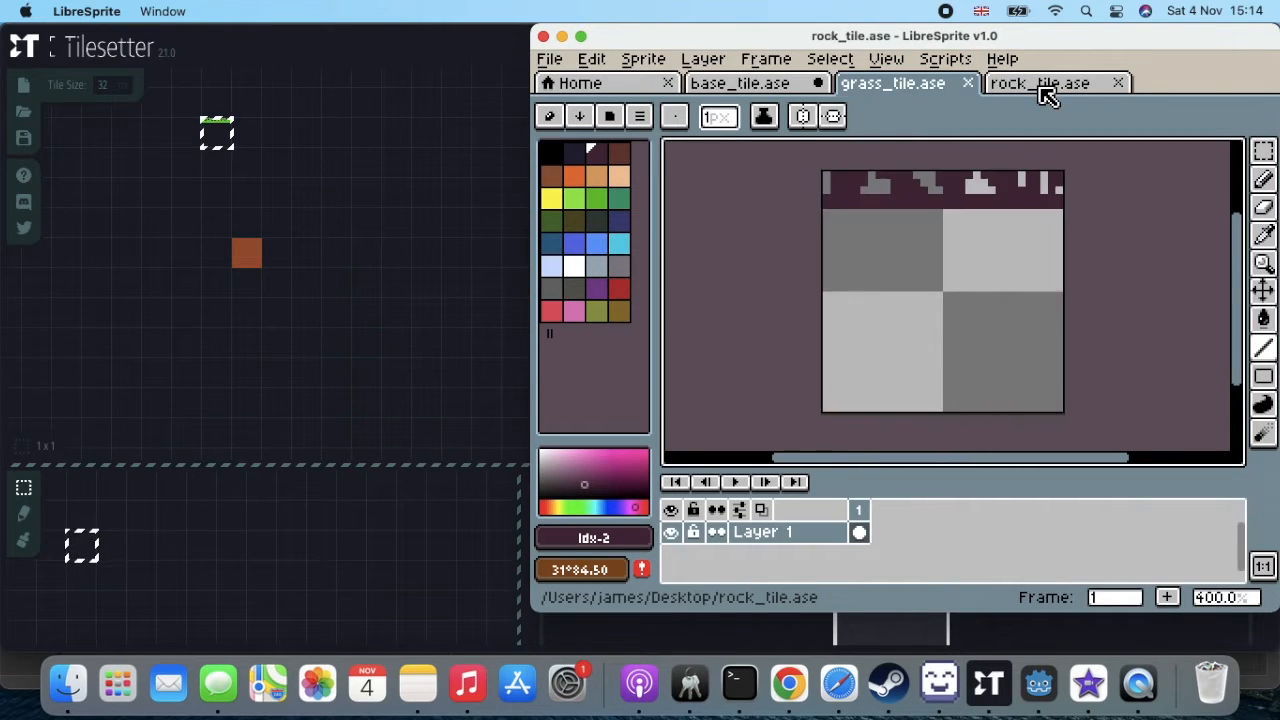
left_click(826, 61)
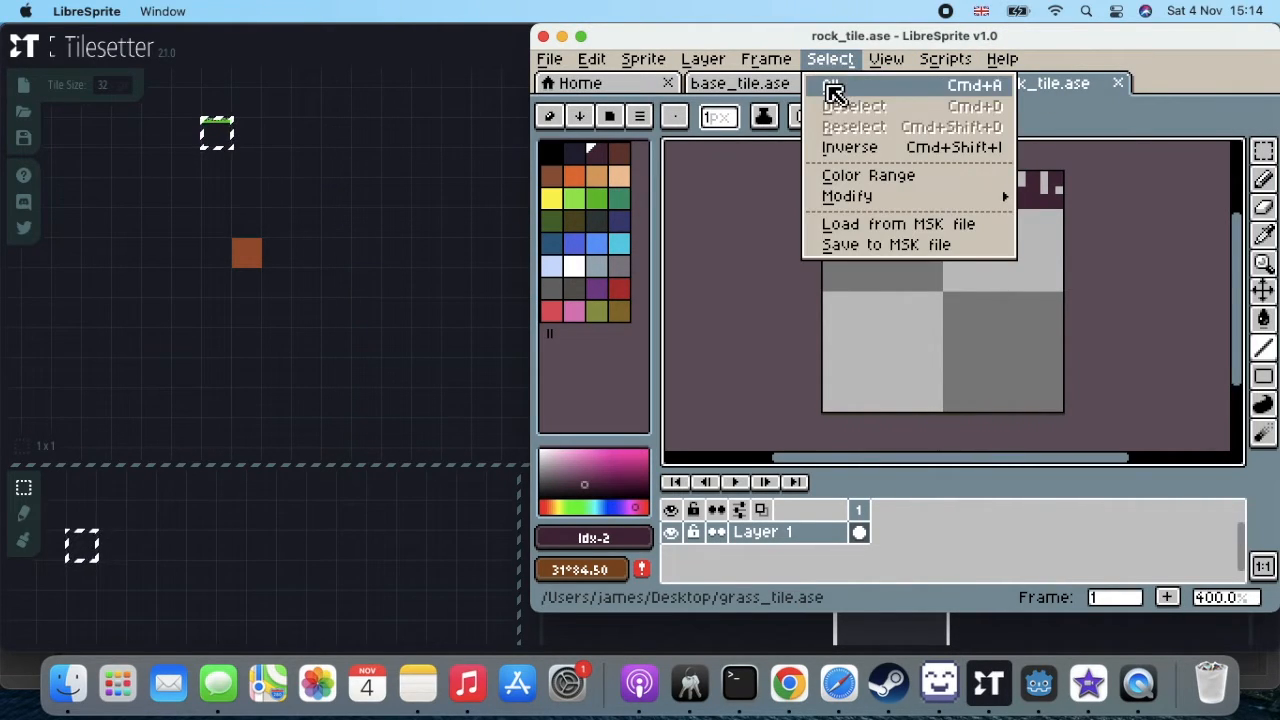
left_click(830, 85)
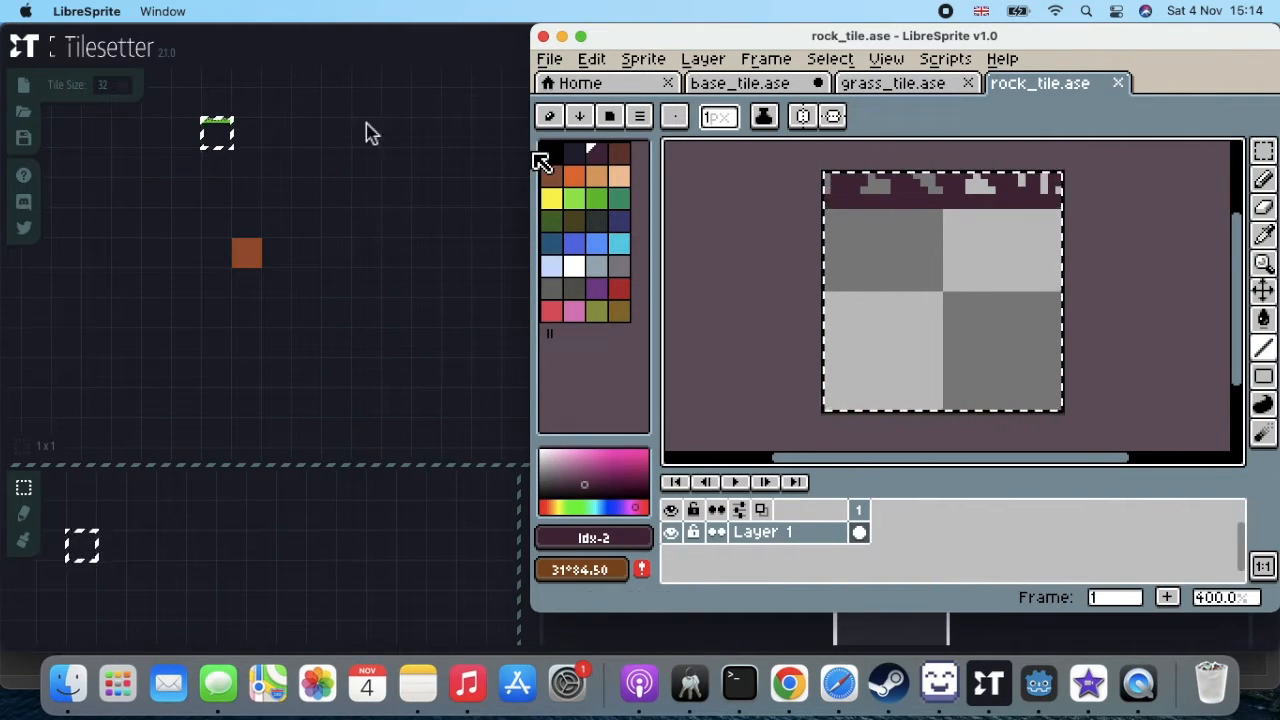
left_click(256, 140)
left_click(256, 145)
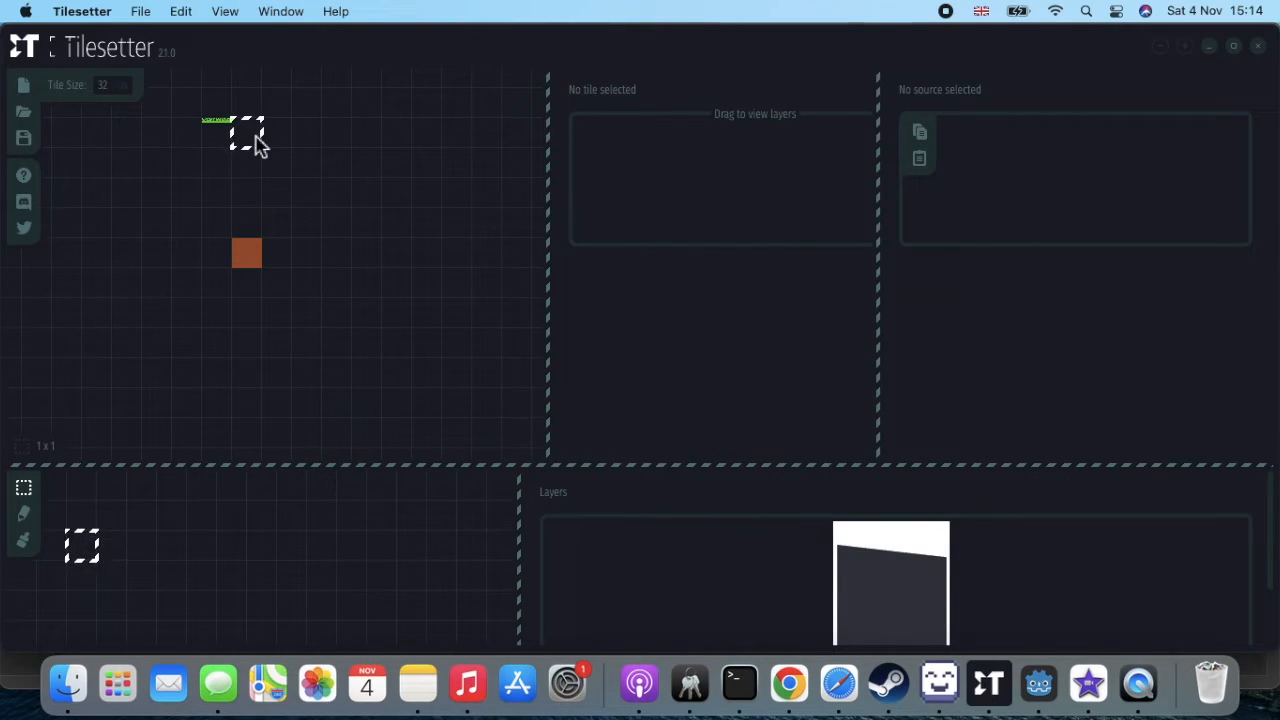
key("super+v")
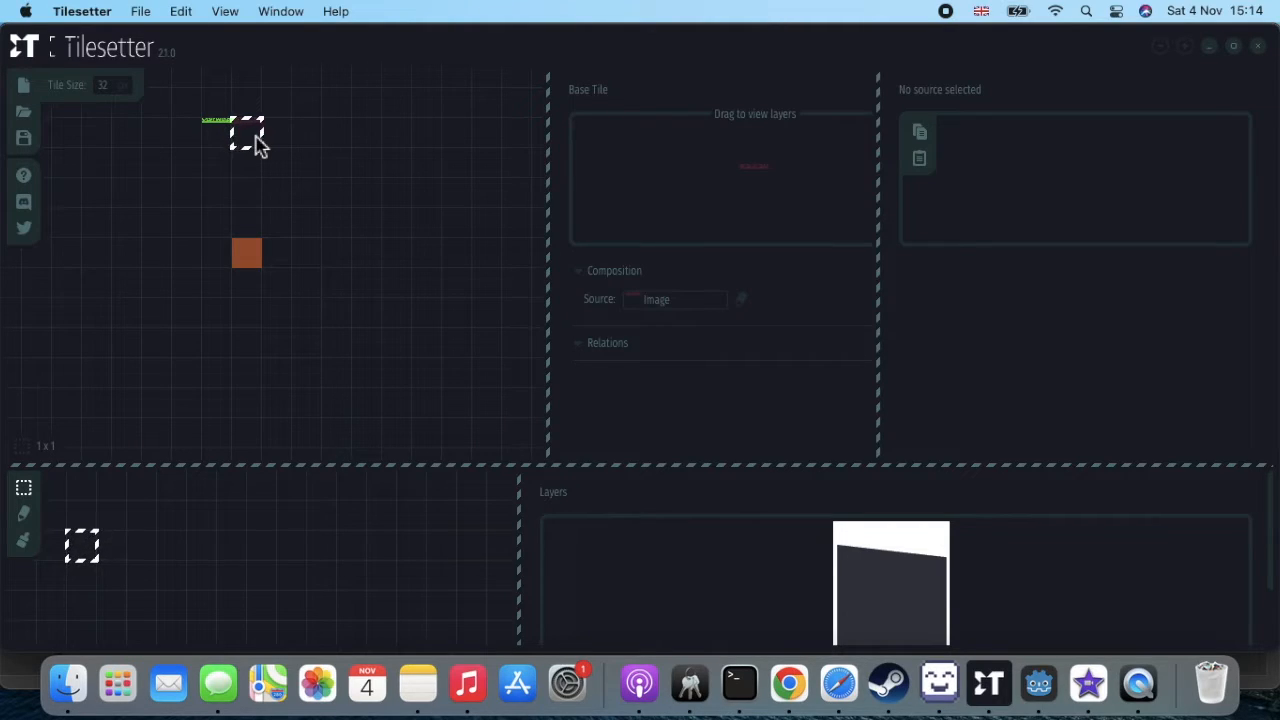
left_click(294, 145)
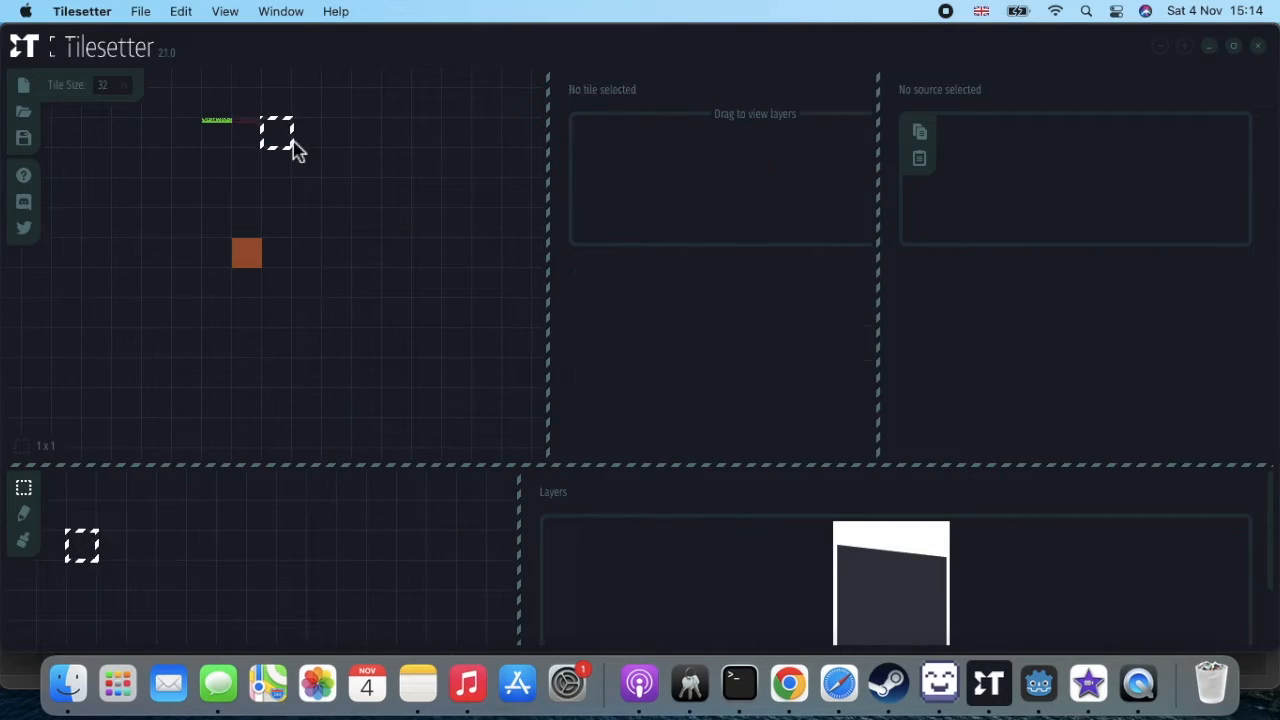
left_click(252, 260)
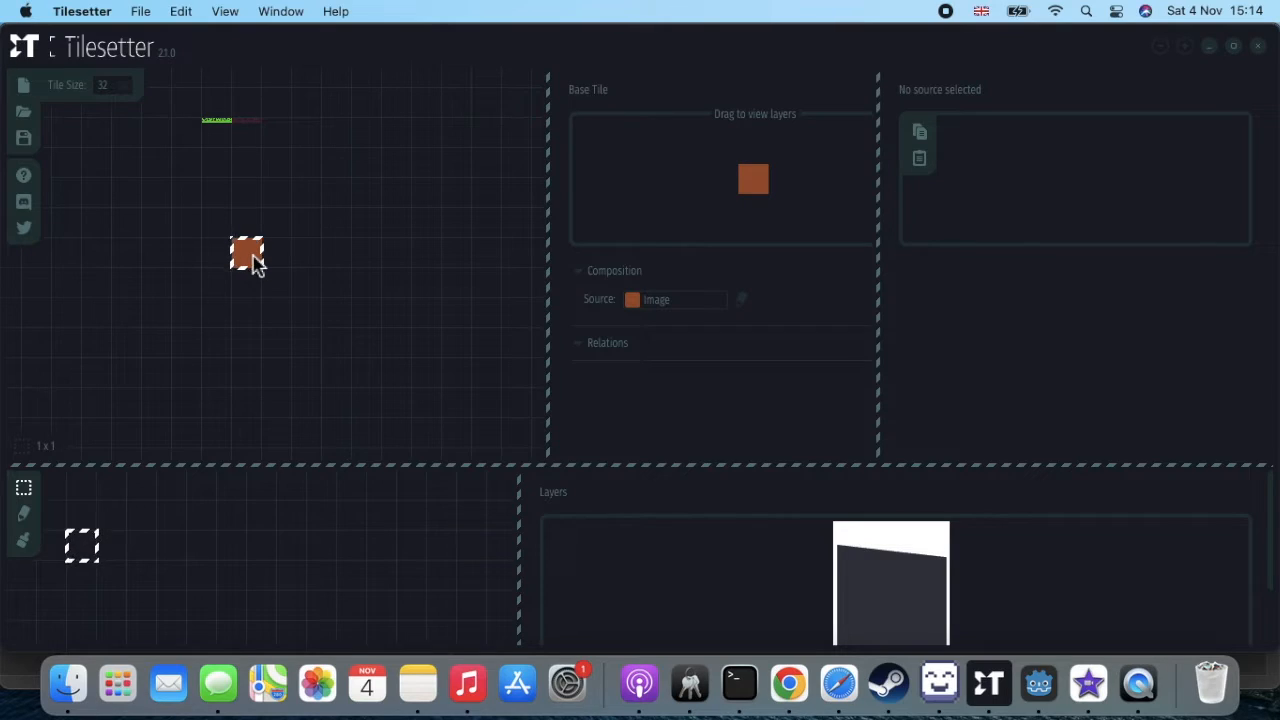
left_click(221, 152)
left_click(218, 142)
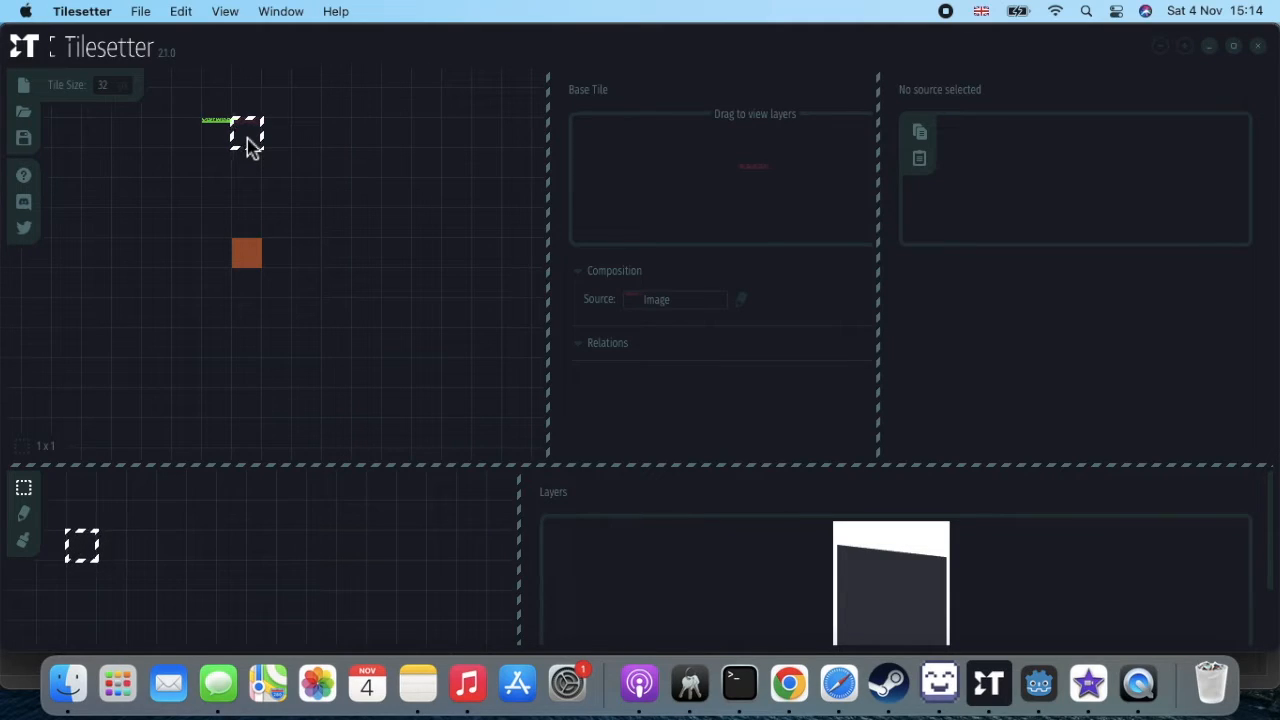
- Build a blob border set from the brown base tile
left_click(250, 262)
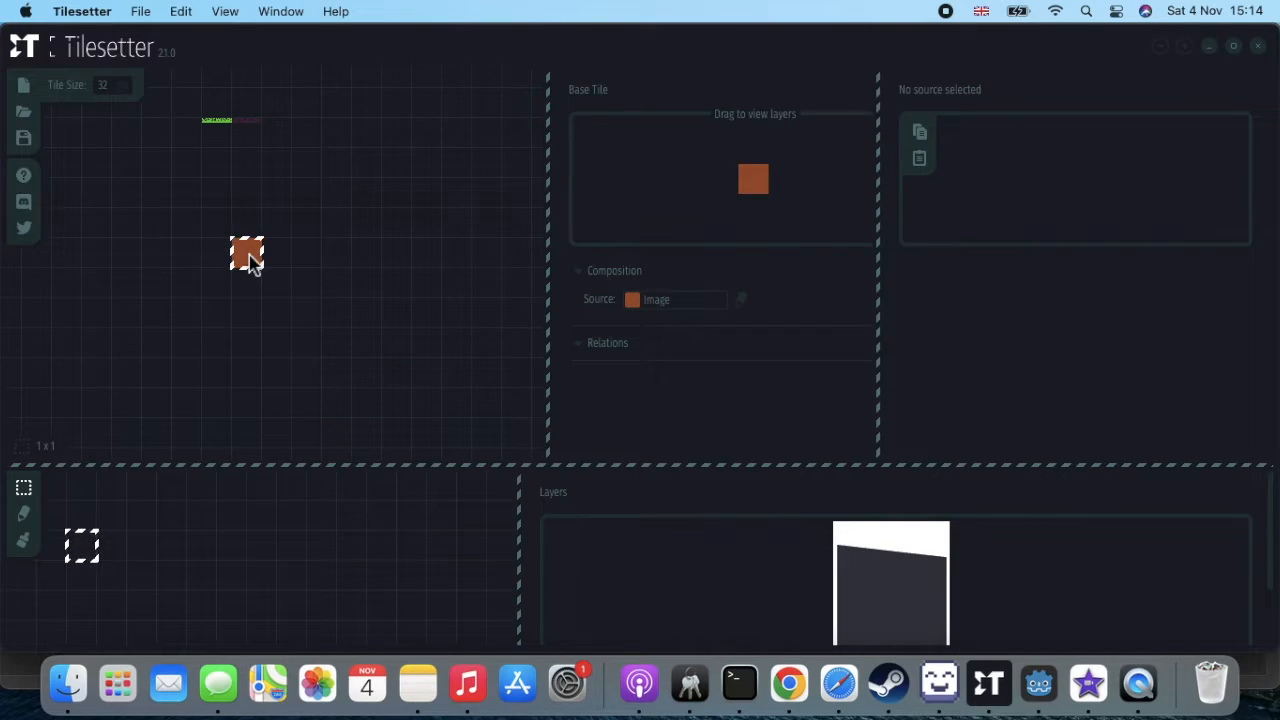
right_click(250, 262)
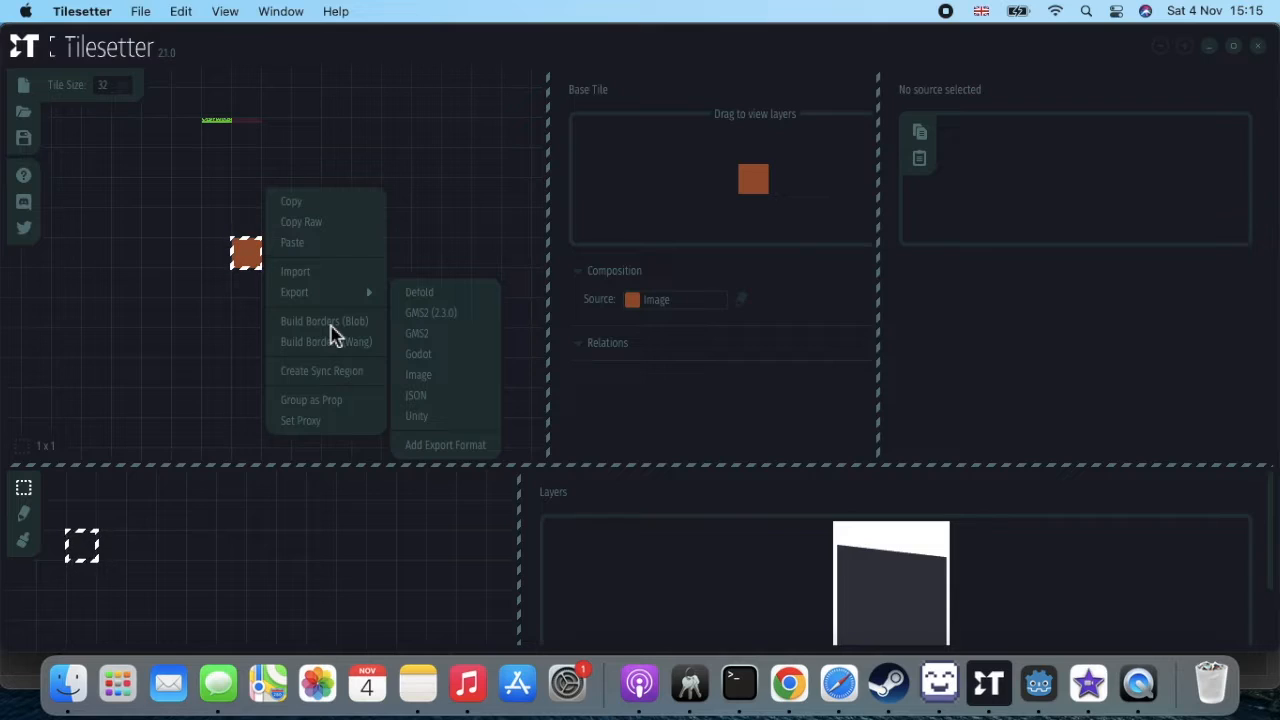
left_click(329, 323)
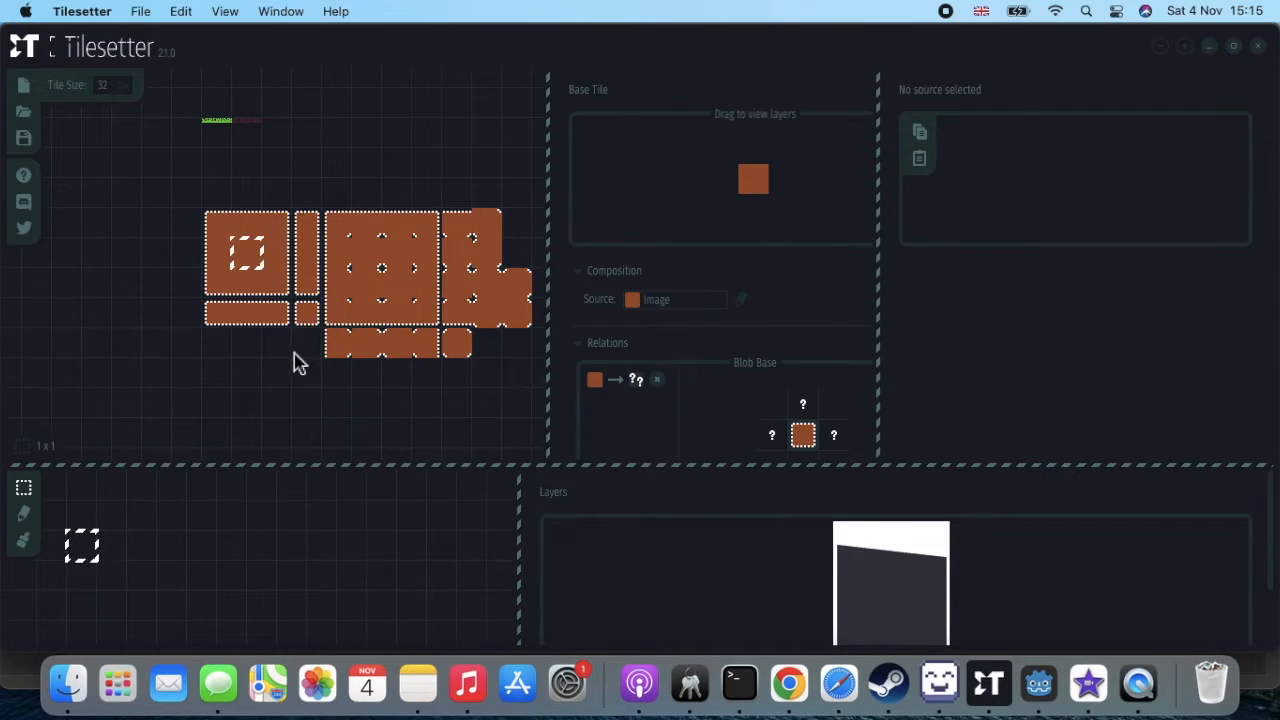
- Set the source of the blob set's upper border tile to the grass image
left_click_drag(288, 361, 233, 357)
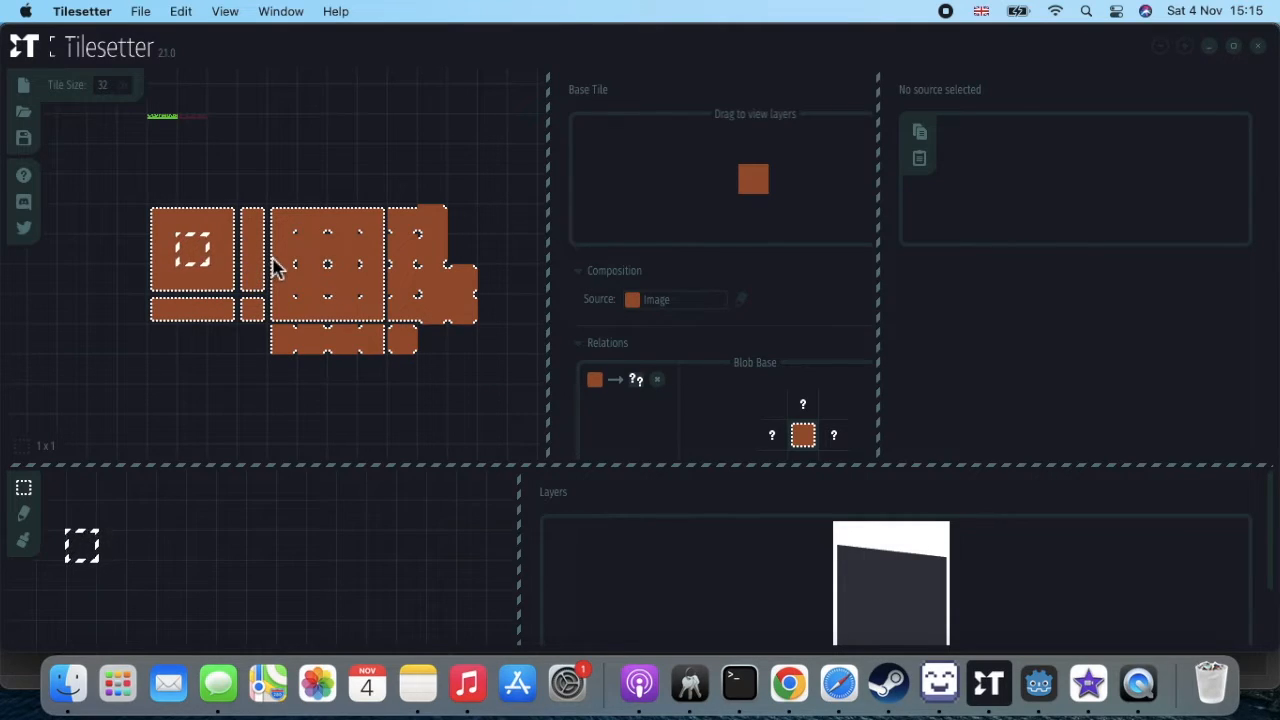
left_click(192, 217)
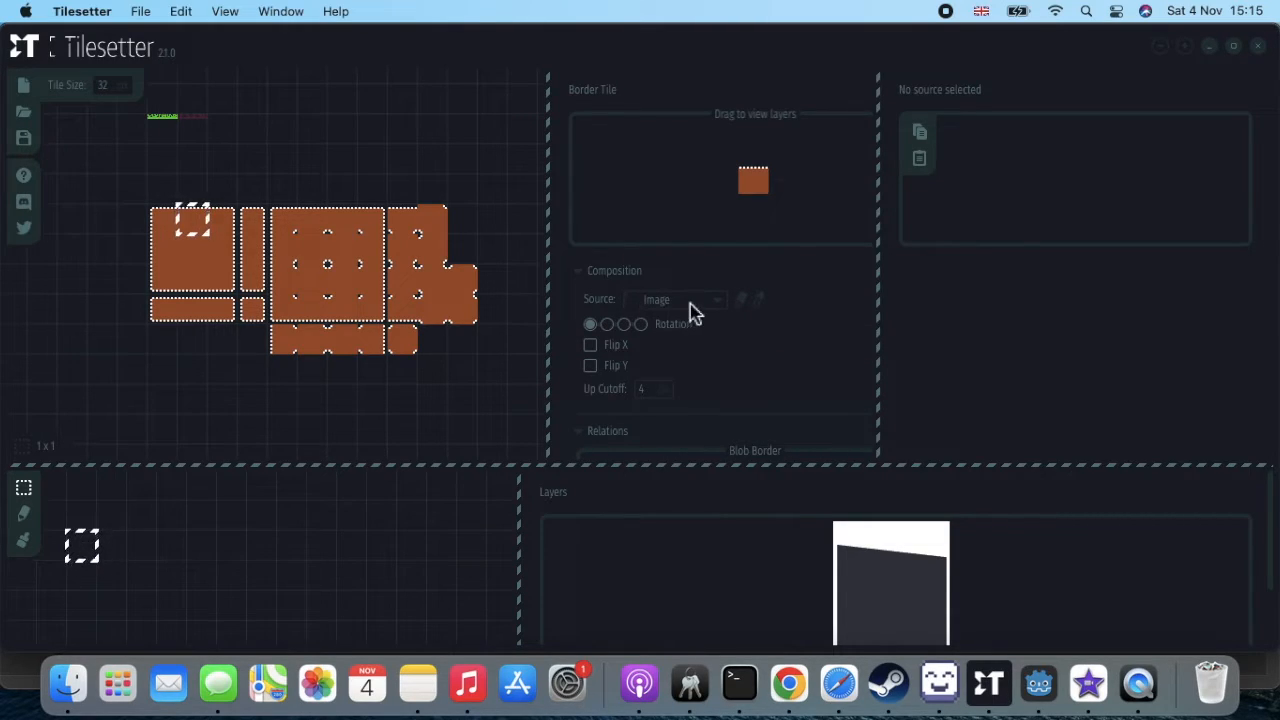
left_click(721, 303)
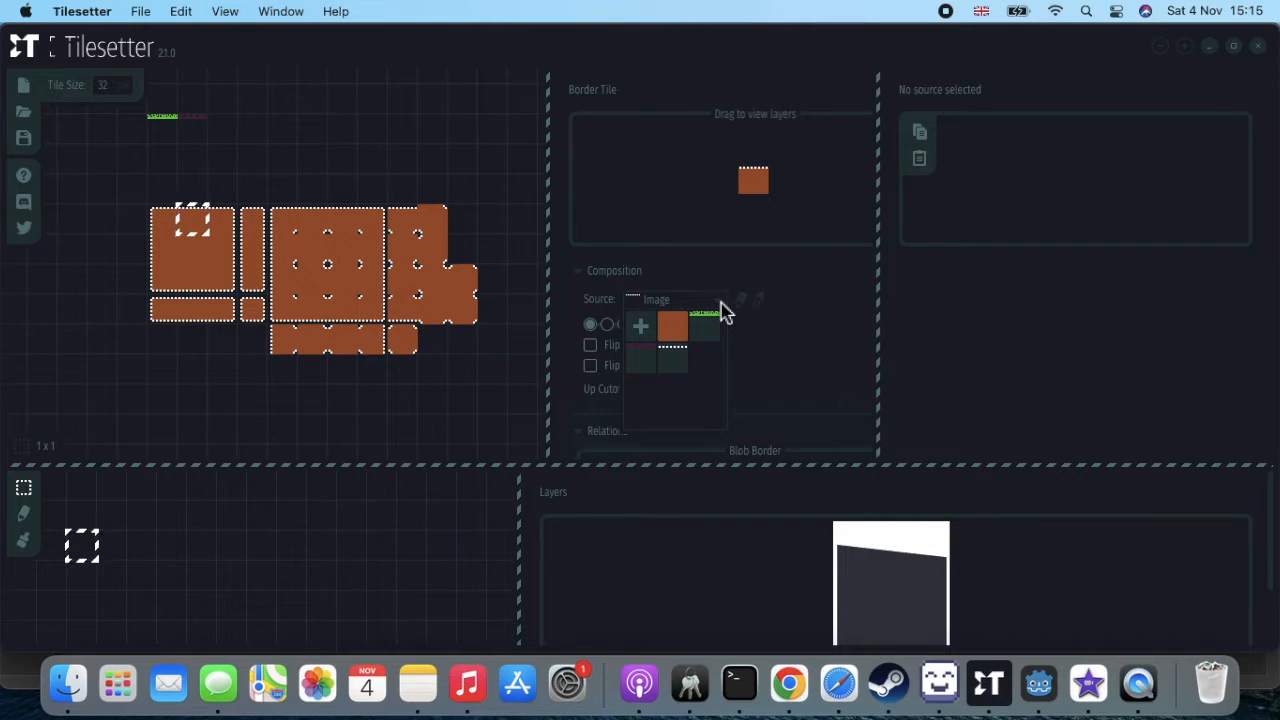
left_click(721, 303)
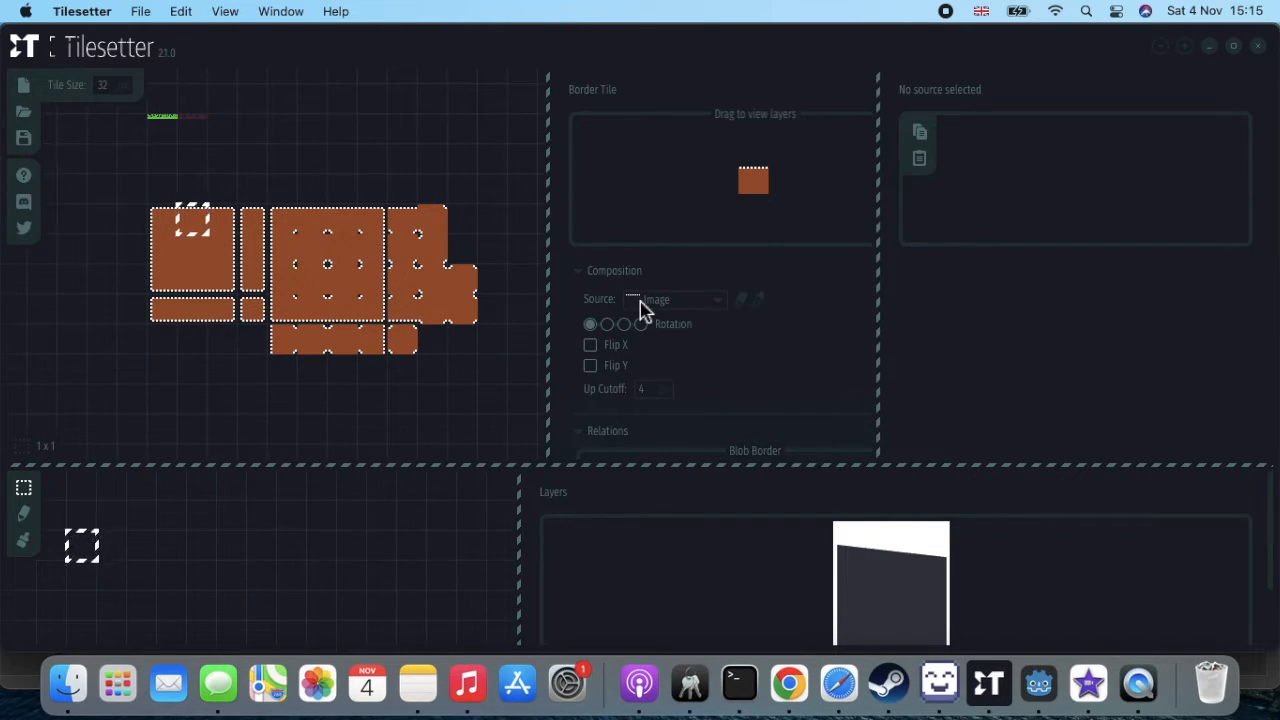
left_click(722, 306)
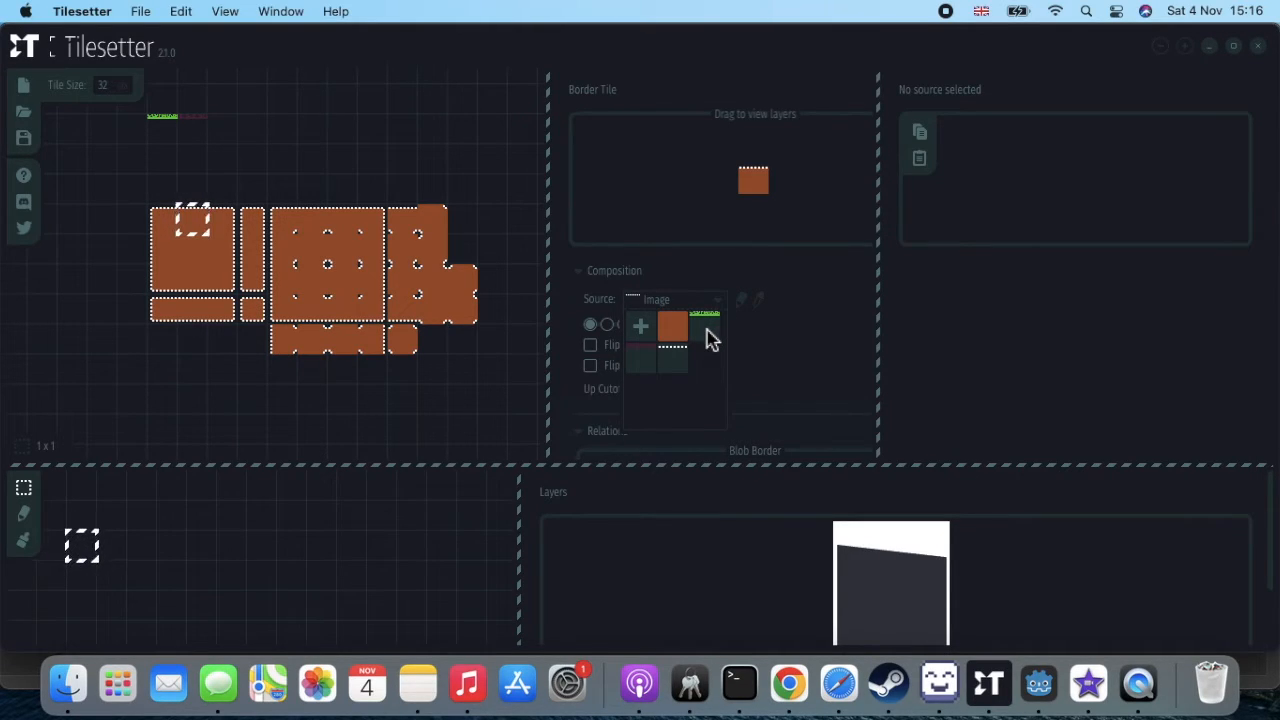
left_click(707, 333)
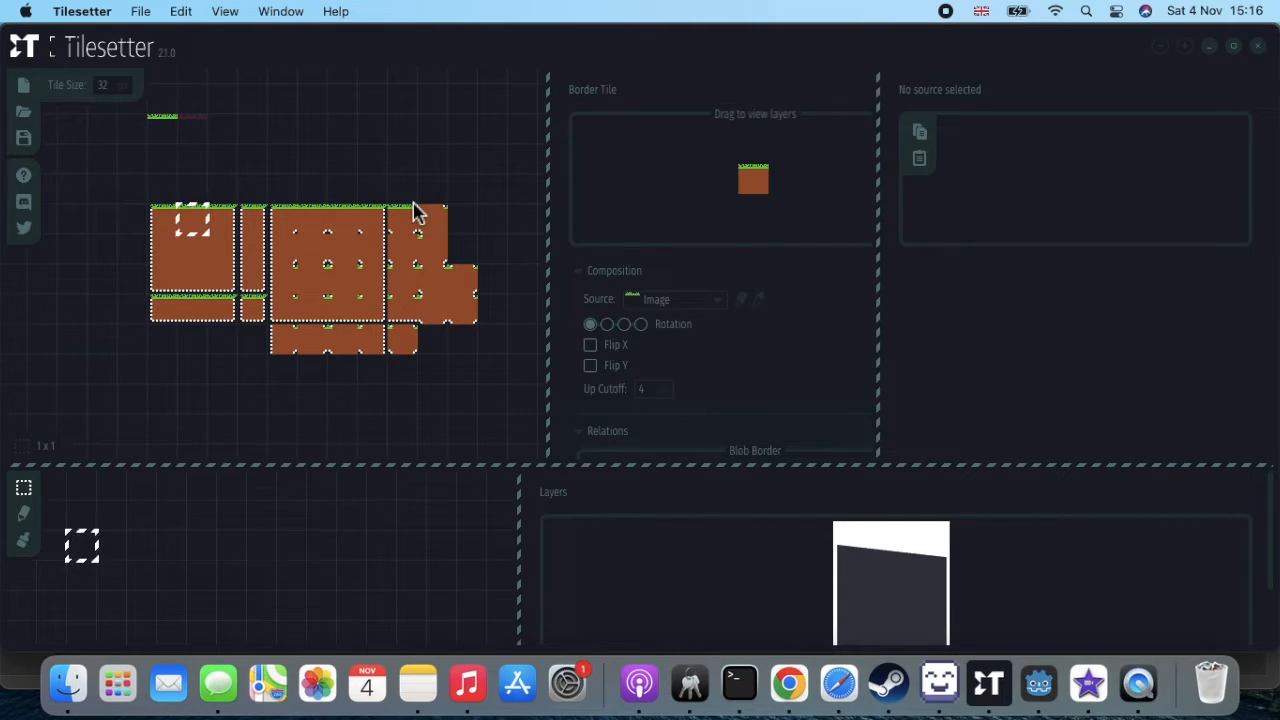
- Set the source of the blob set's left border tile to the dark purple rock image
left_click(165, 255)
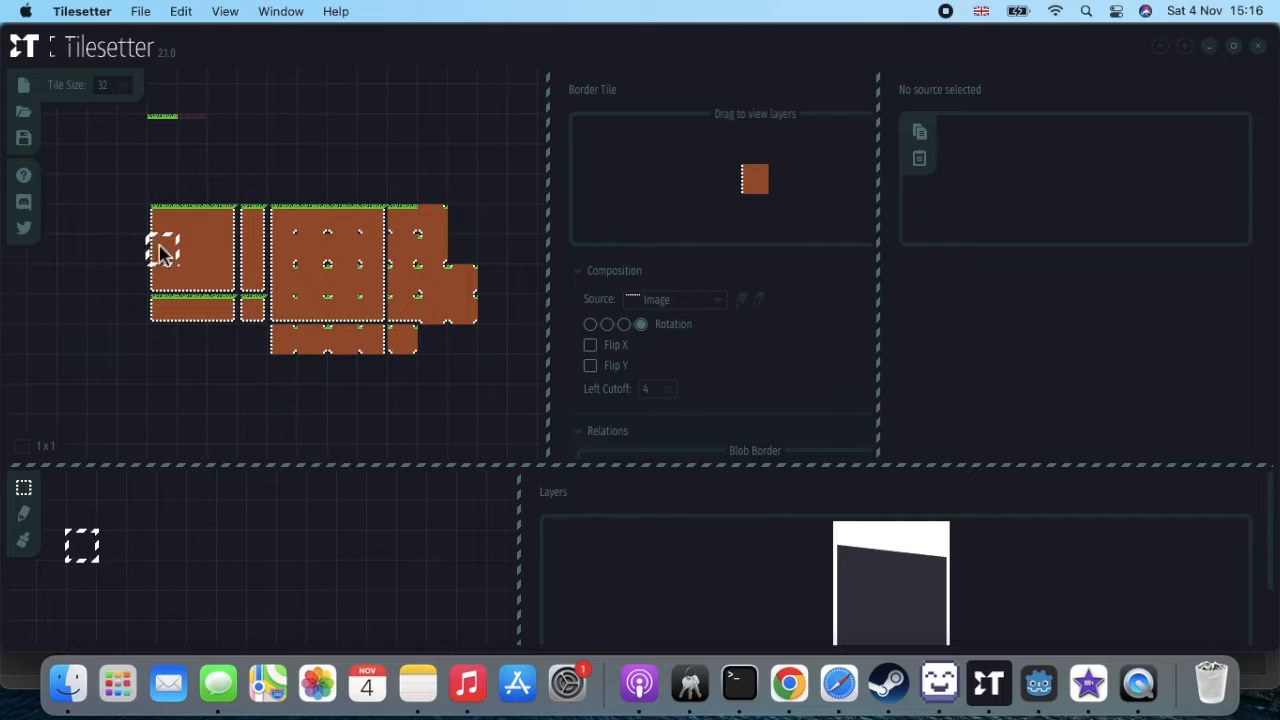
left_click(723, 309)
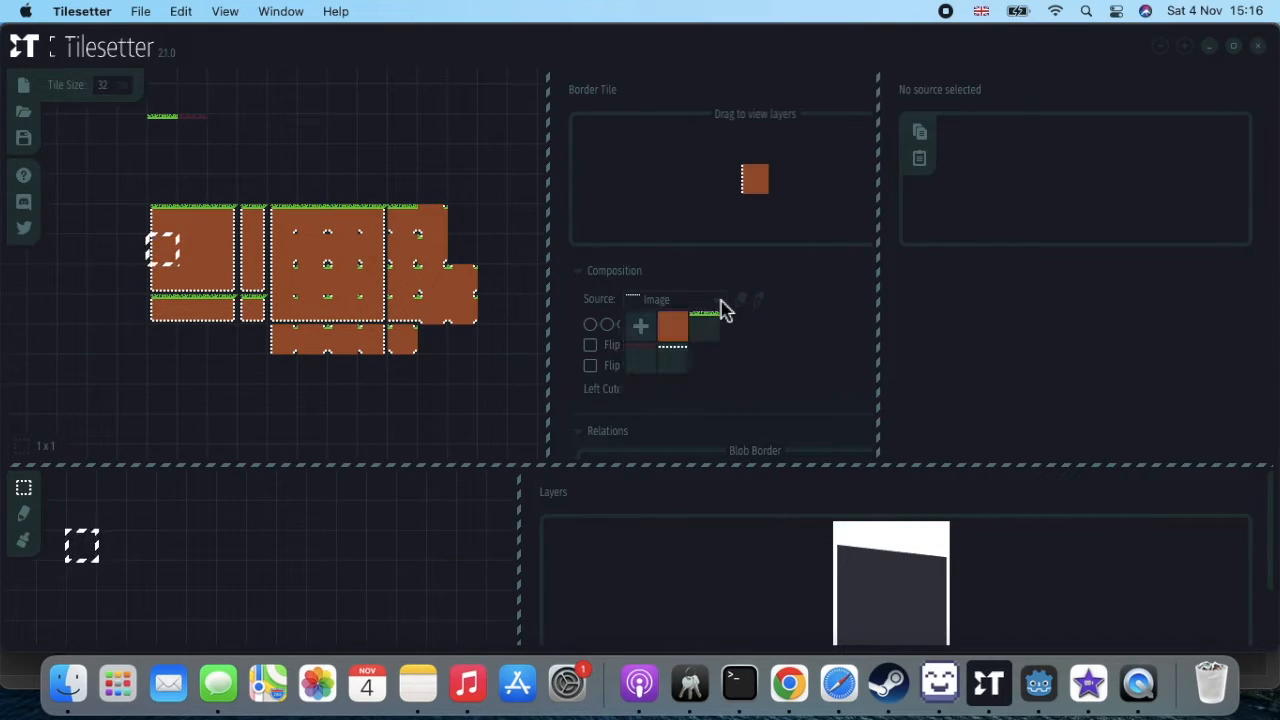
left_click(645, 368)
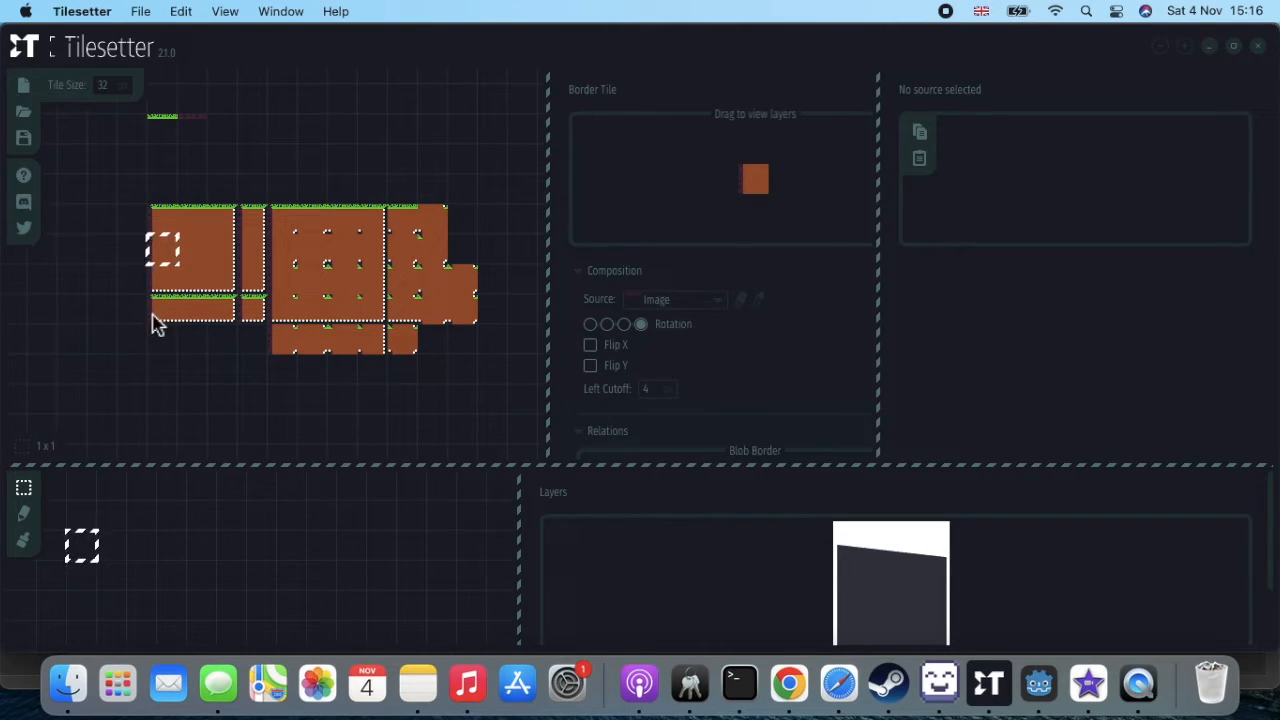
- Set the source of the blob set's right and lower border tiles to the dark purple rock image
left_click(226, 256)
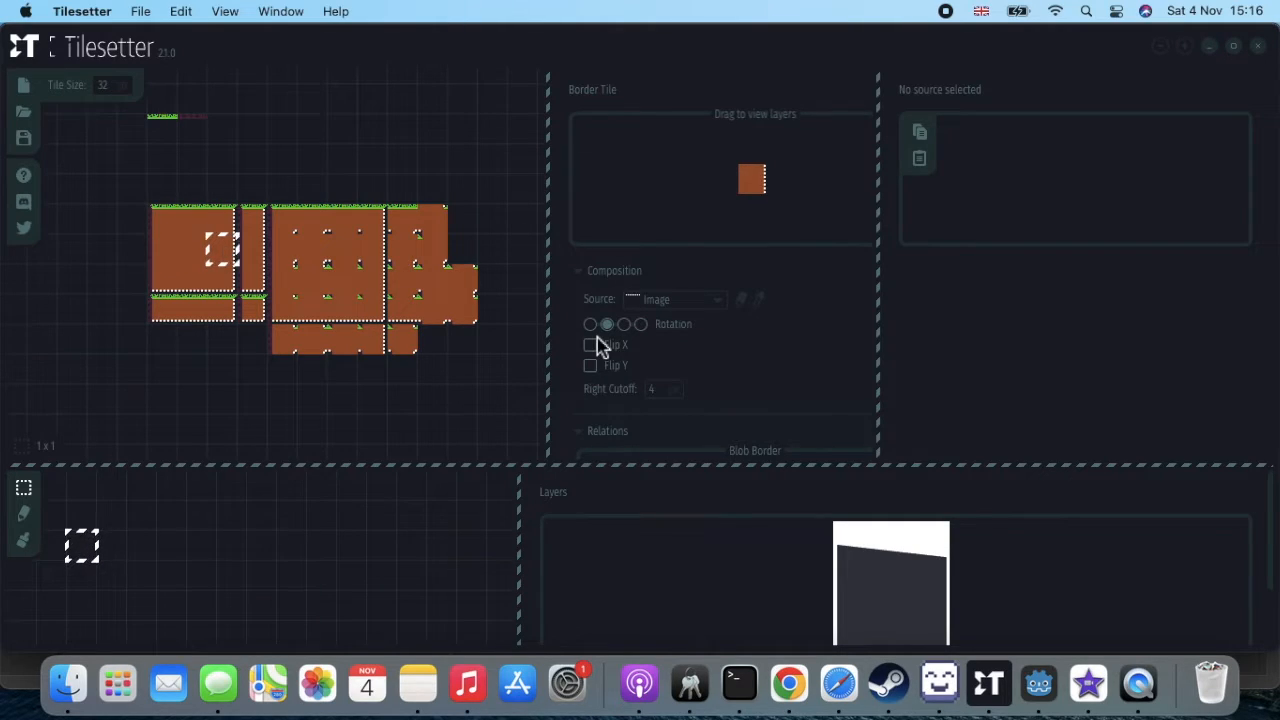
left_click(722, 302)
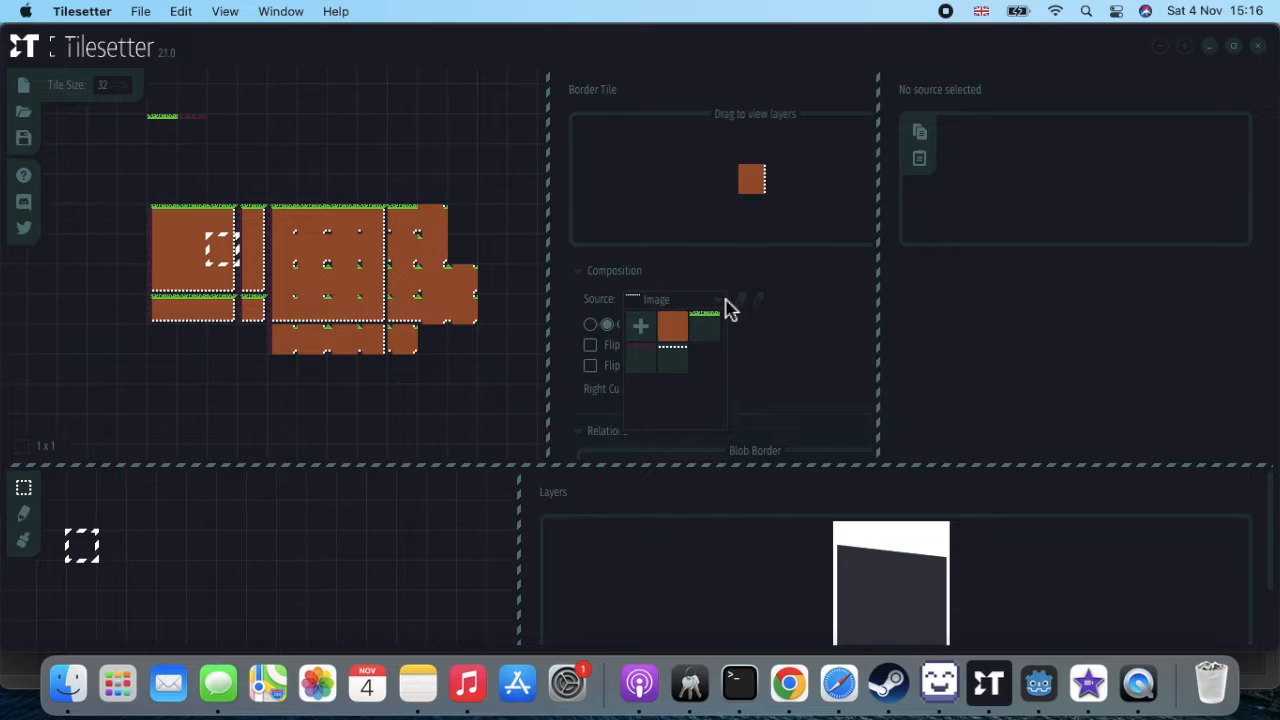
left_click(648, 362)
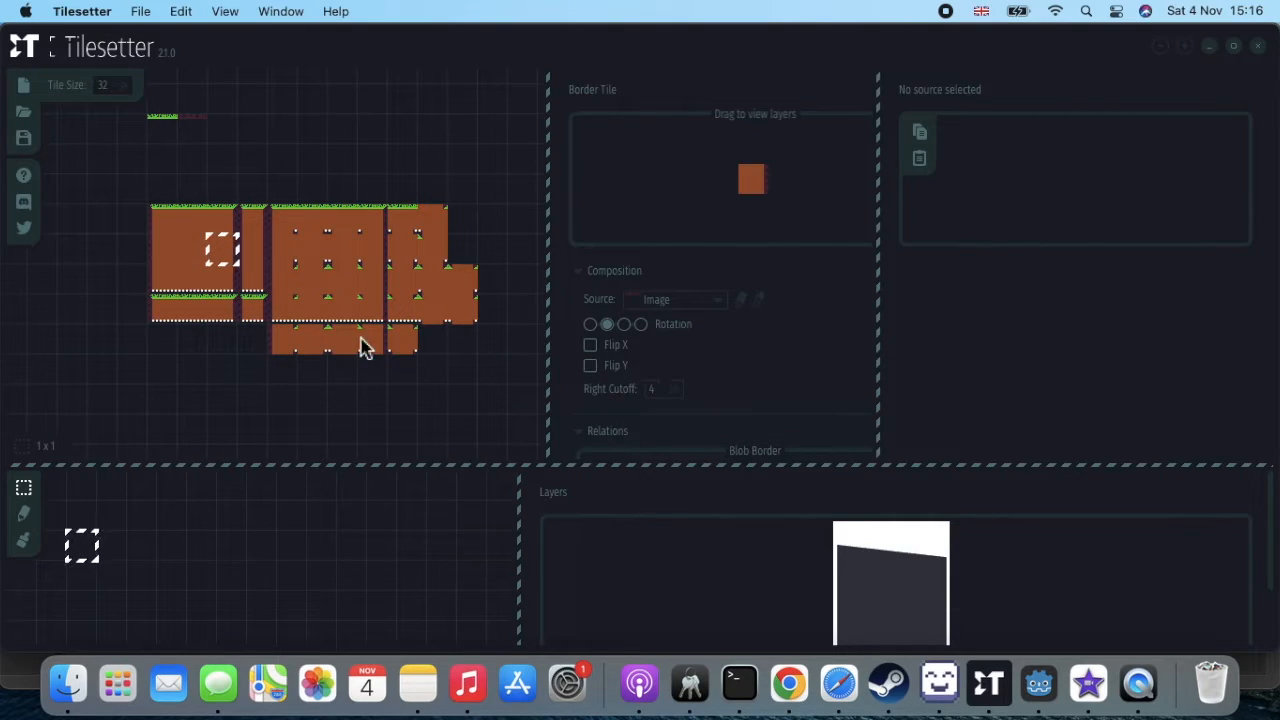
left_click(195, 290)
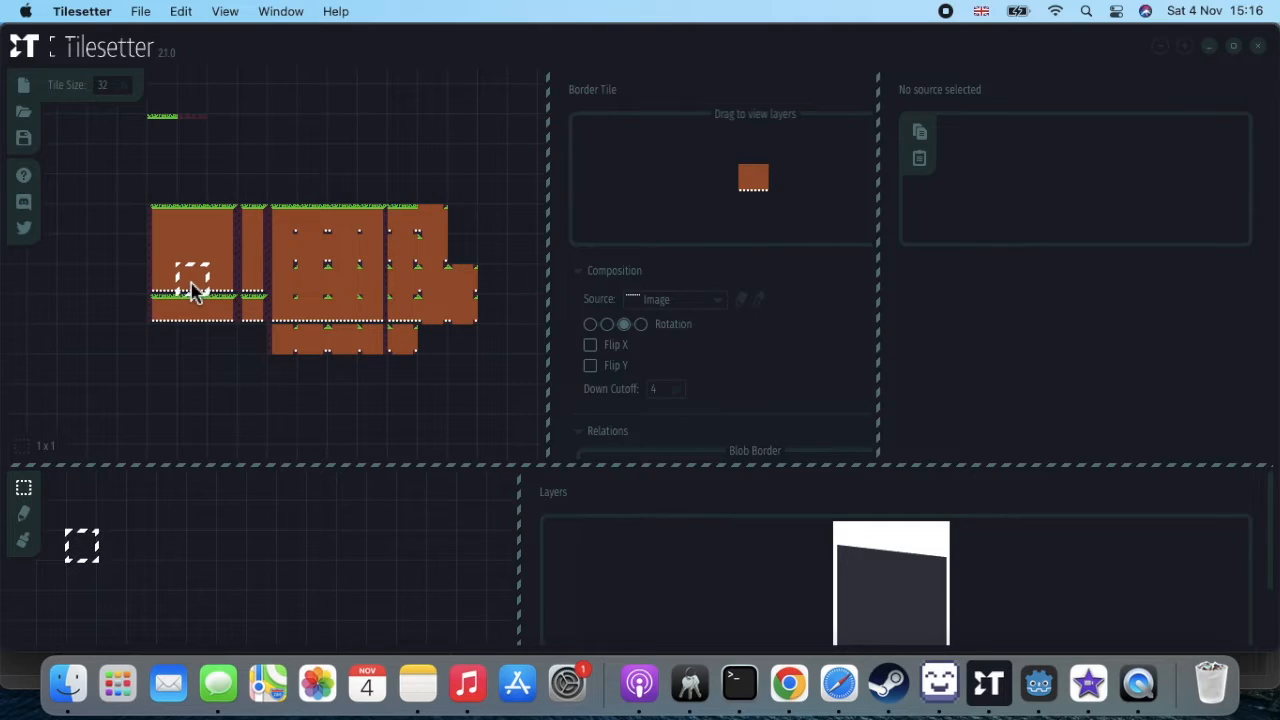
left_click(700, 300)
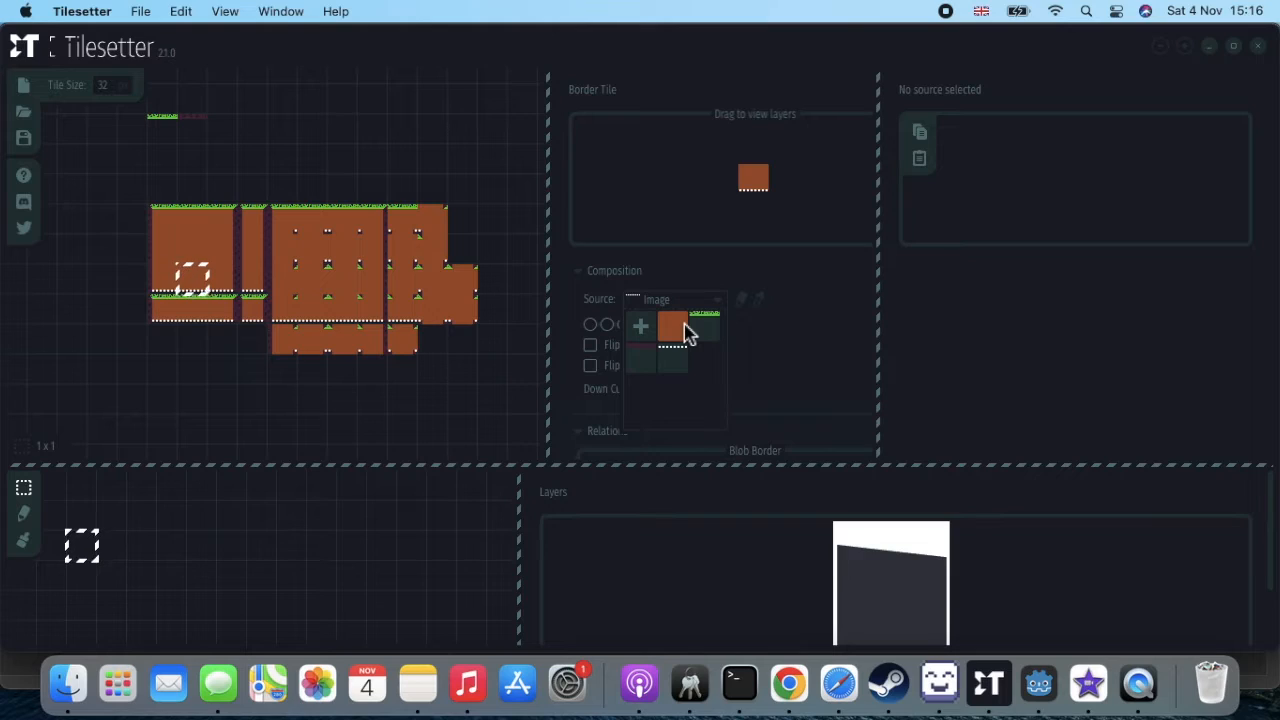
left_click(643, 369)
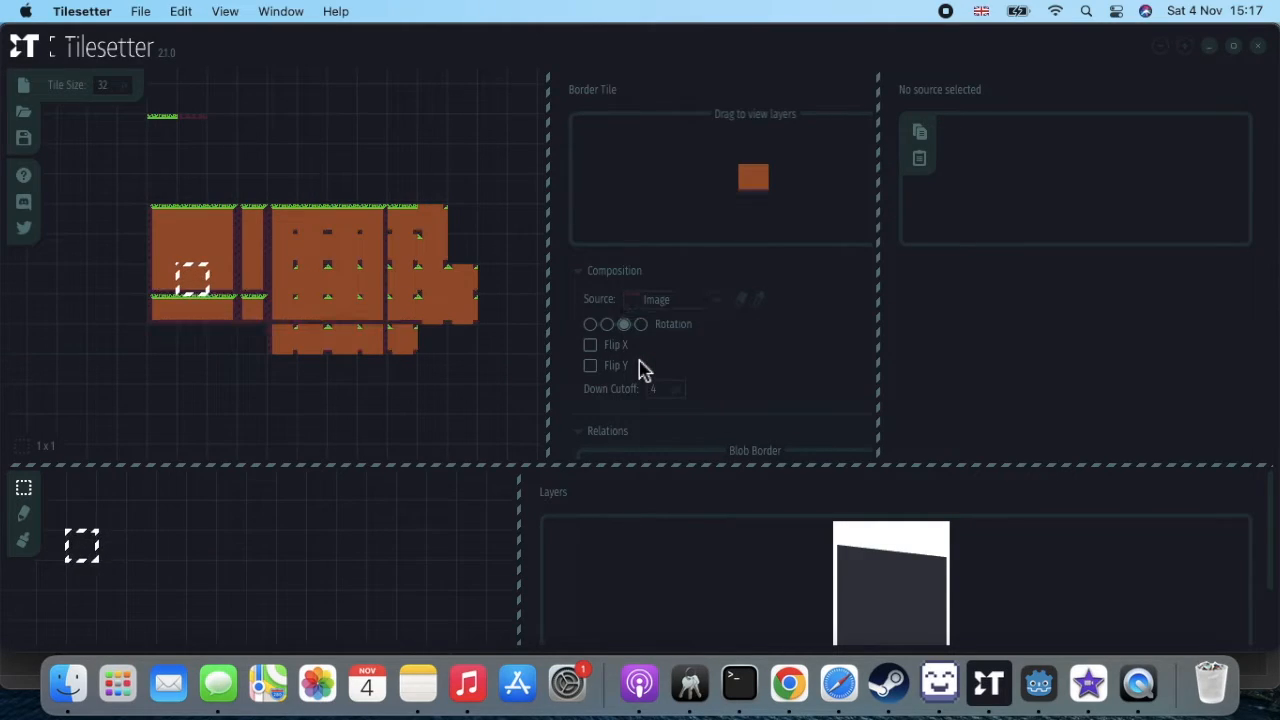
left_click(468, 384)
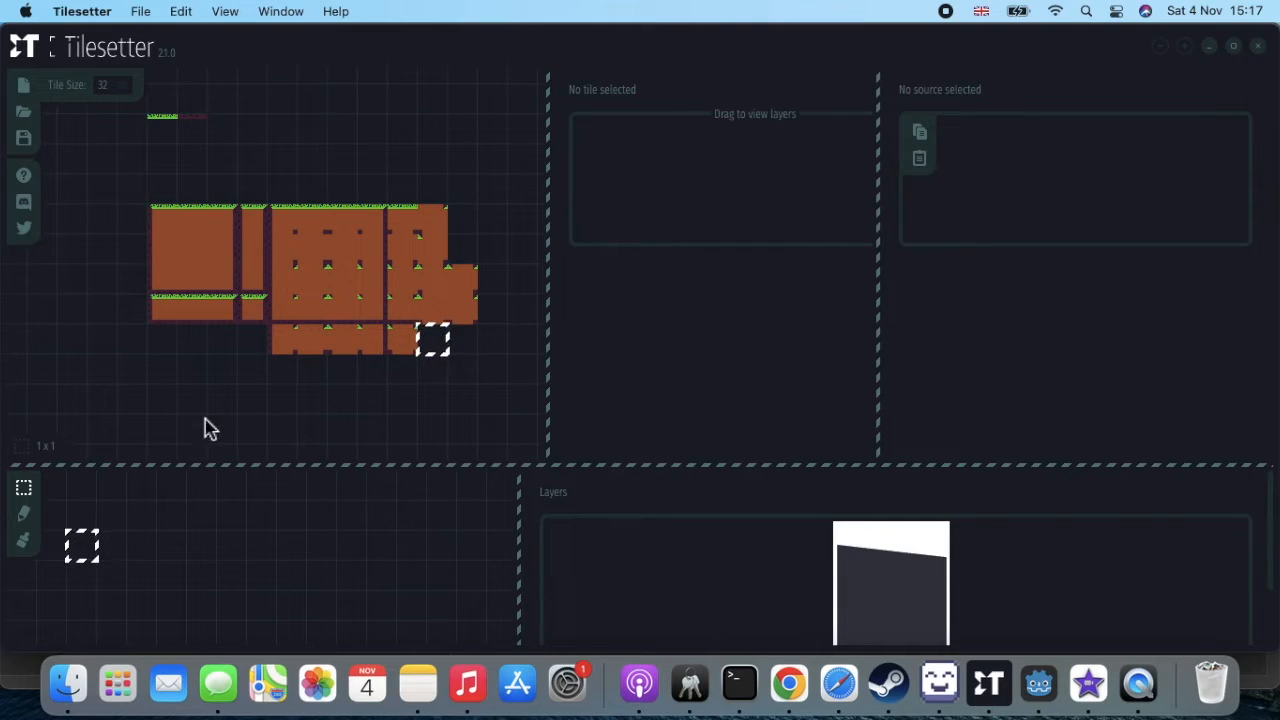
- Paint a stepped stretch of terrain on the map grid with the terrain brush at size 1, using the blob border set
left_click(24, 542)
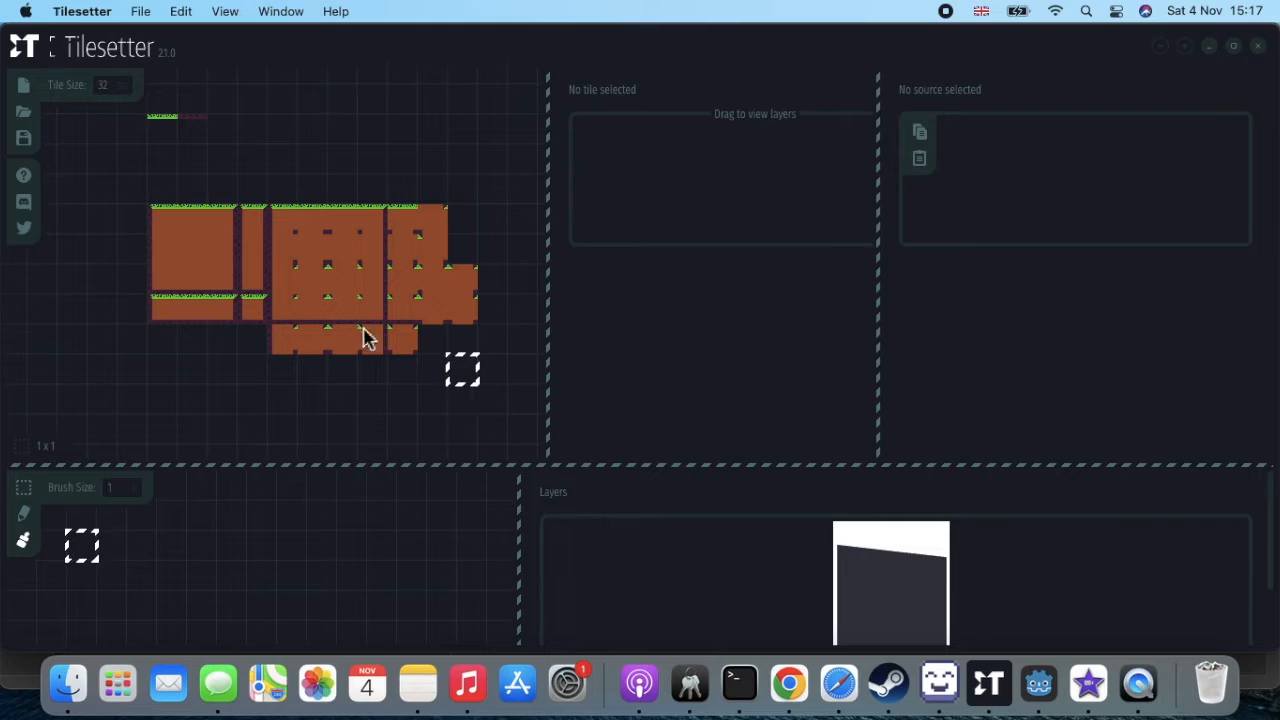
left_click(214, 255)
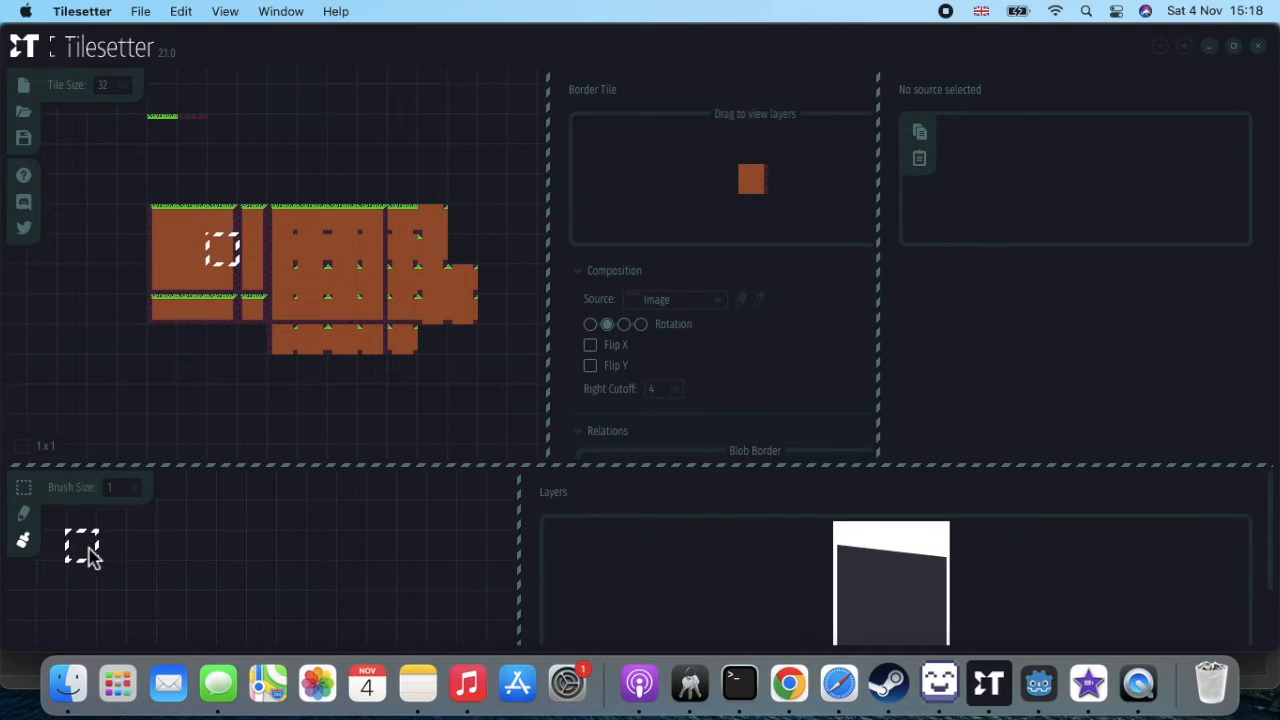
mouse_move(88, 556)
left_mouse_down()
mouse_move(139, 552)
mouse_move(162, 579)
mouse_move(78, 573)
left_mouse_up()
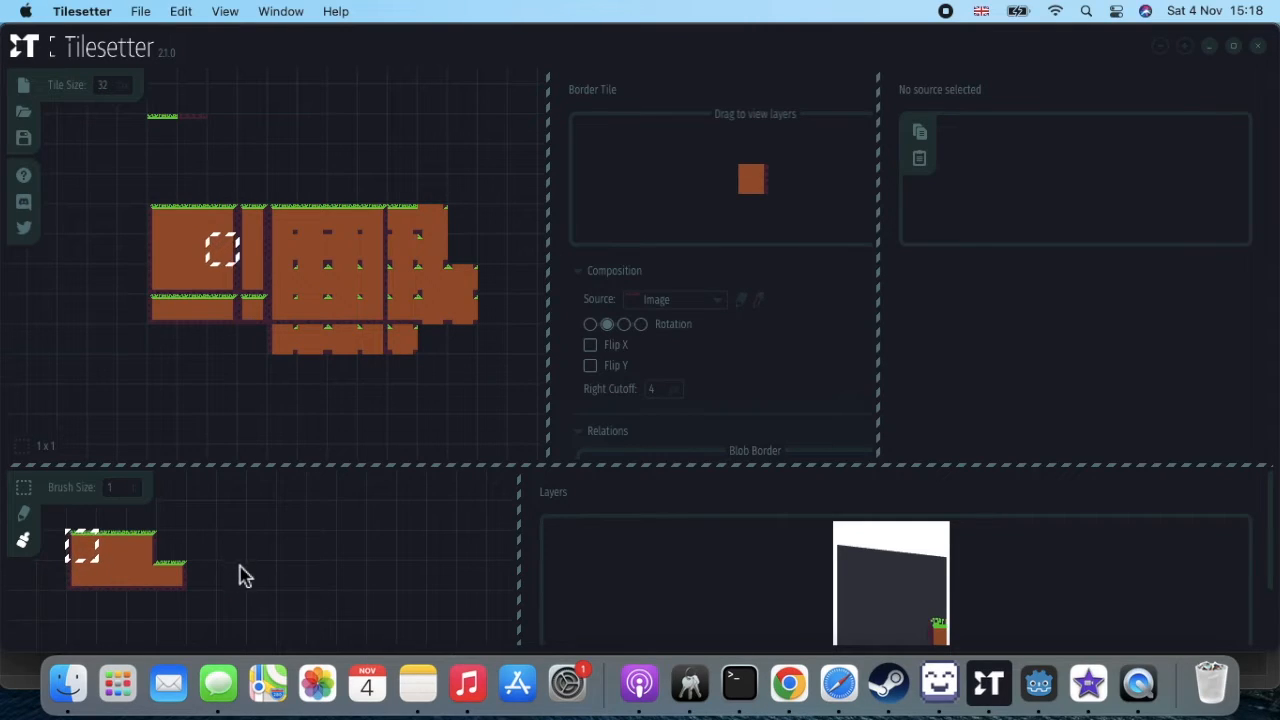
mouse_move(247, 584)
left_mouse_down()
mouse_move(289, 511)
mouse_move(268, 538)
mouse_move(212, 551)
mouse_move(264, 589)
mouse_move(295, 581)
mouse_move(292, 545)
mouse_move(323, 583)
left_mouse_up()
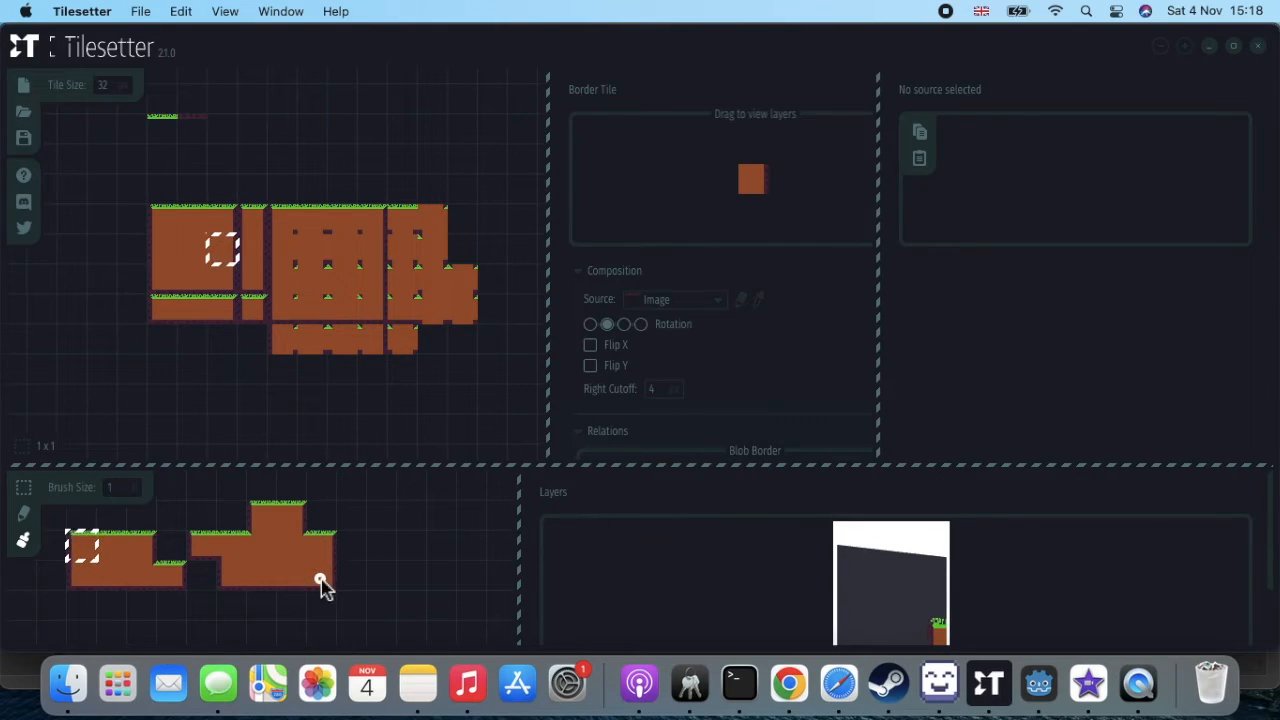
mouse_move(224, 594)
left_mouse_down()
mouse_move(206, 586)
mouse_move(209, 566)
left_mouse_up()
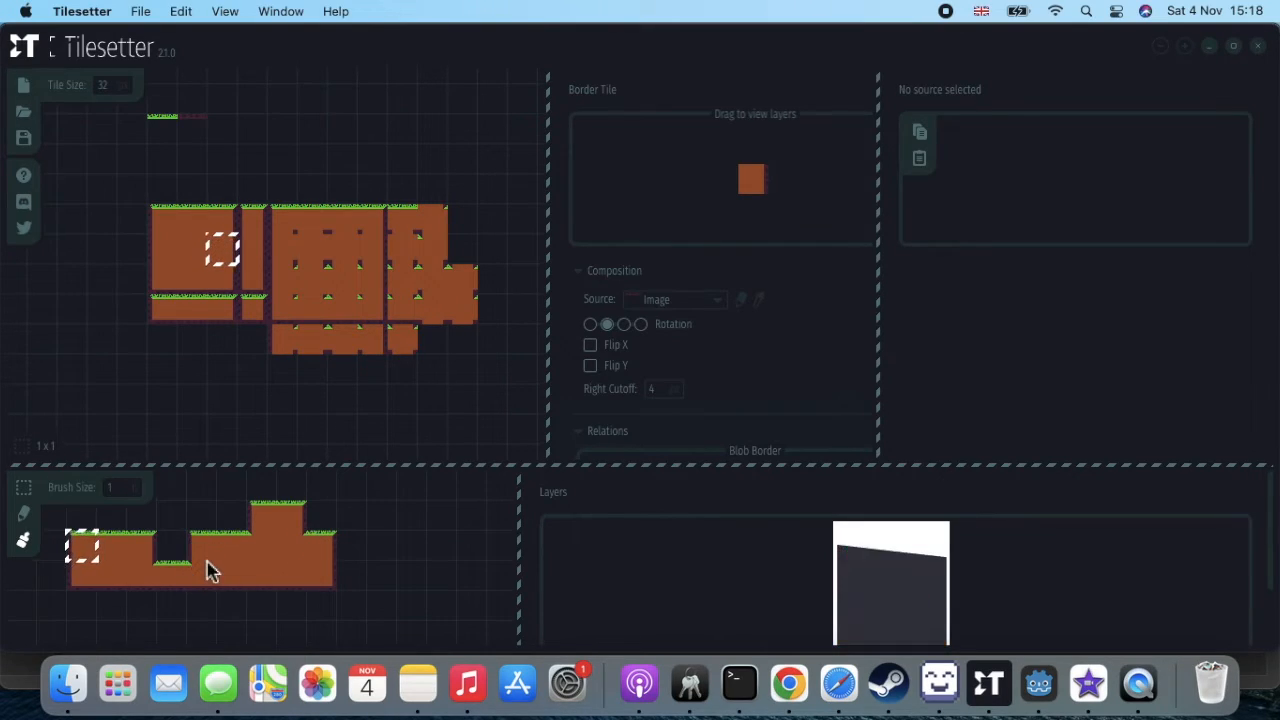
left_click(331, 578)
mouse_move(331, 578)
left_mouse_down()
mouse_move(418, 586)
mouse_move(418, 557)
left_mouse_up()
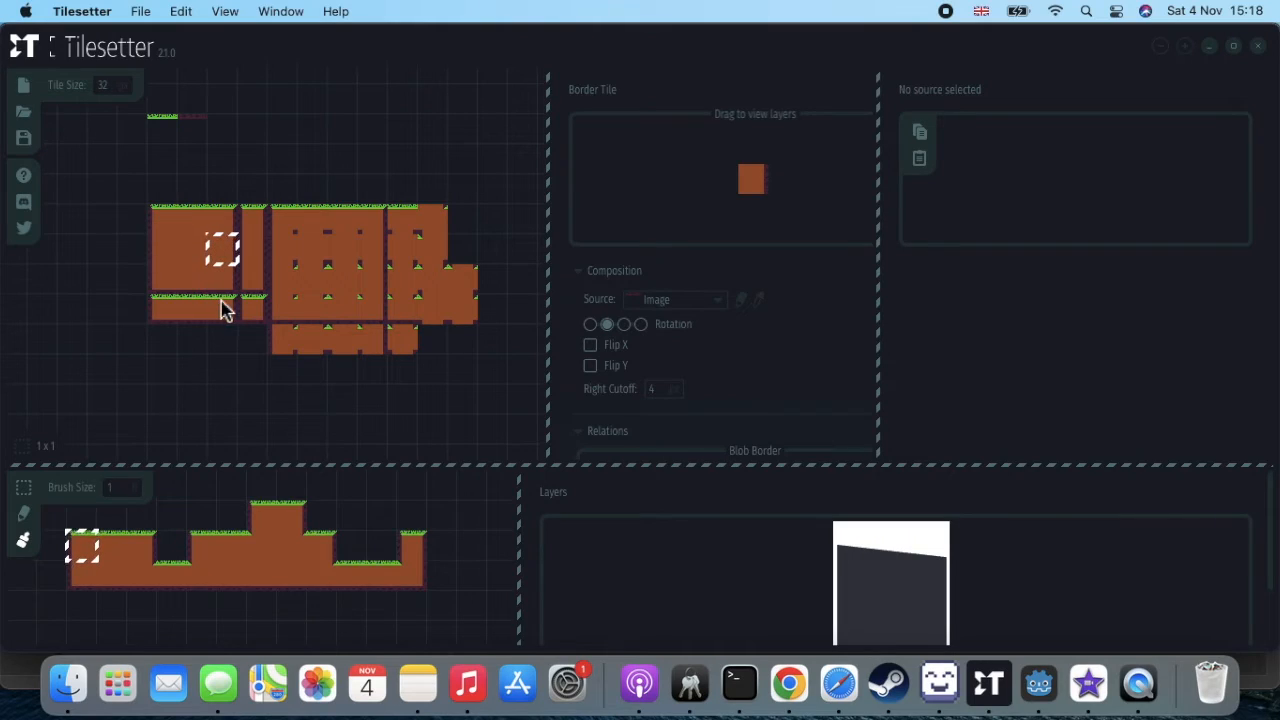
- Export the whole 11 x 5 blob border set as an image named dirt_tileset to the Desktop folder
left_click(90, 306)
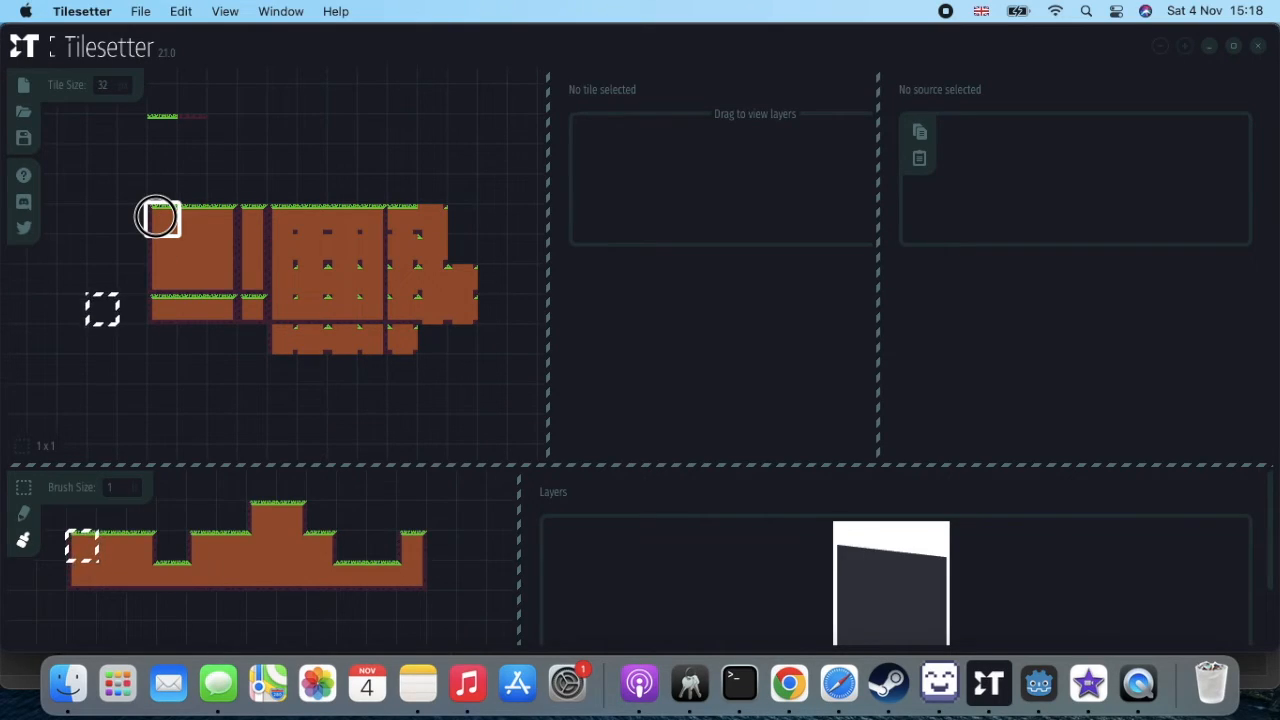
left_click_drag(157, 214, 458, 338)
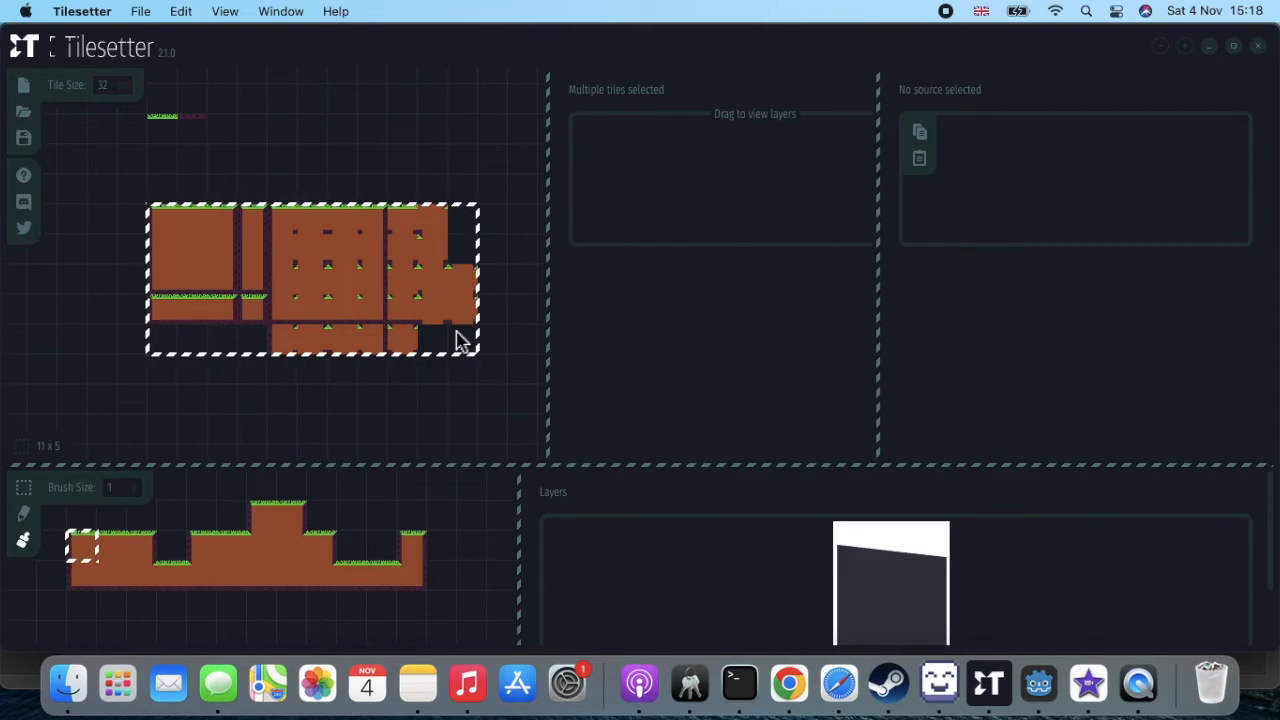
right_click(390, 291)
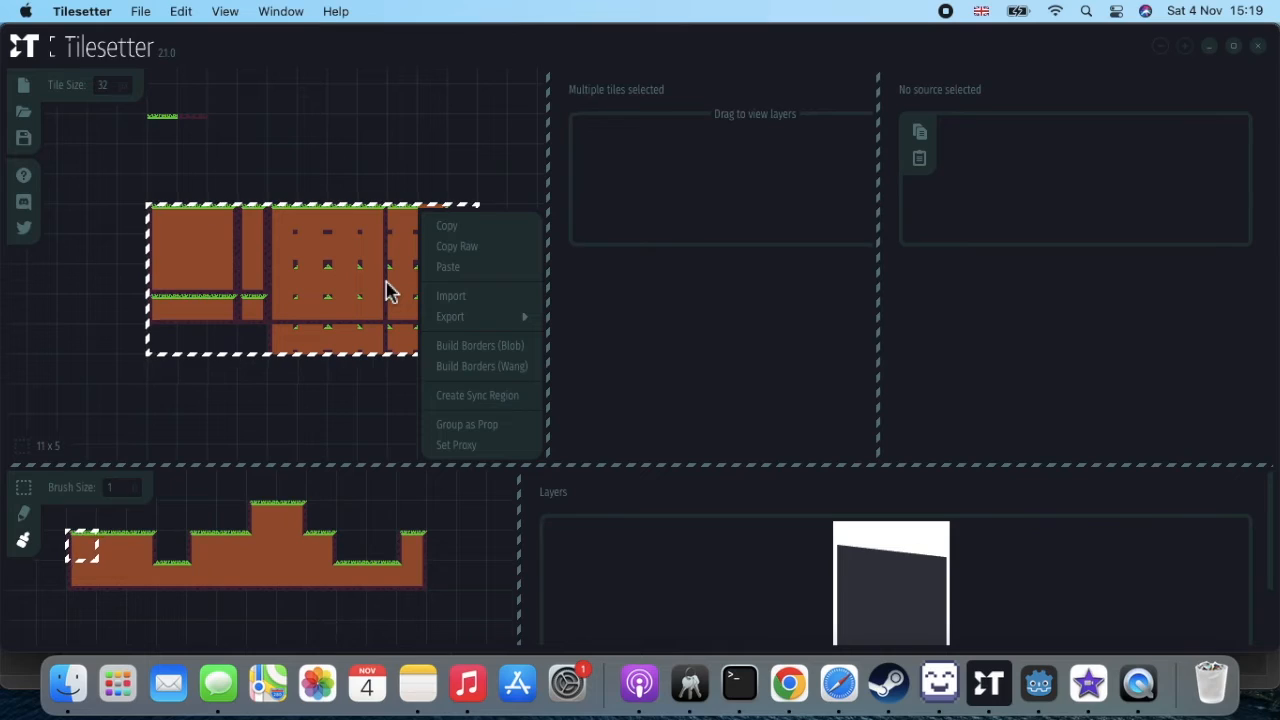
mouse_move(448, 316)
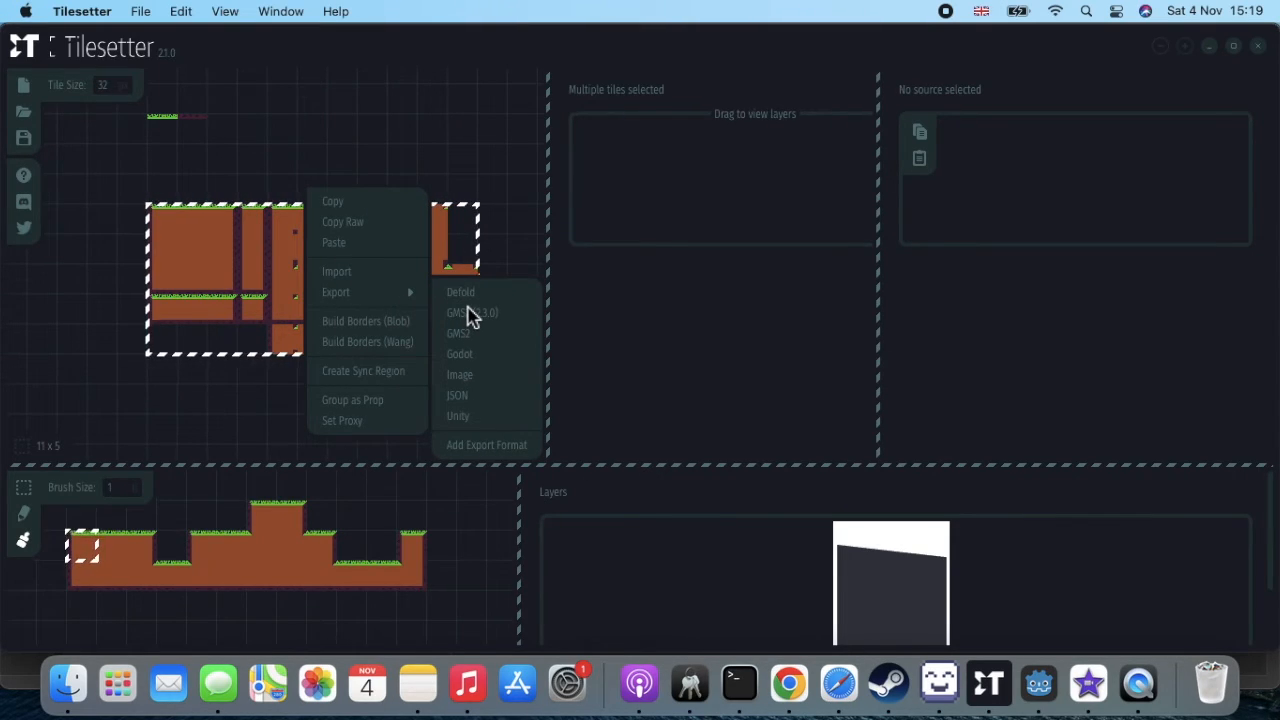
left_click(466, 380)
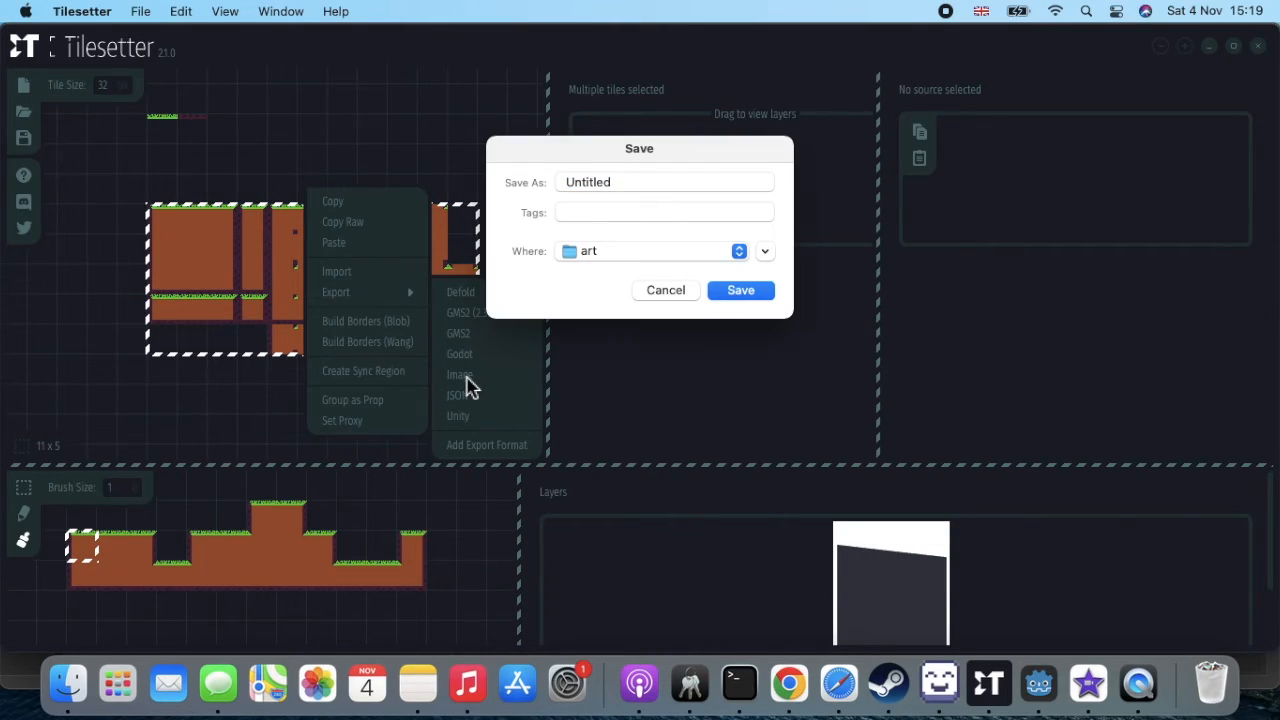
left_click(618, 183)
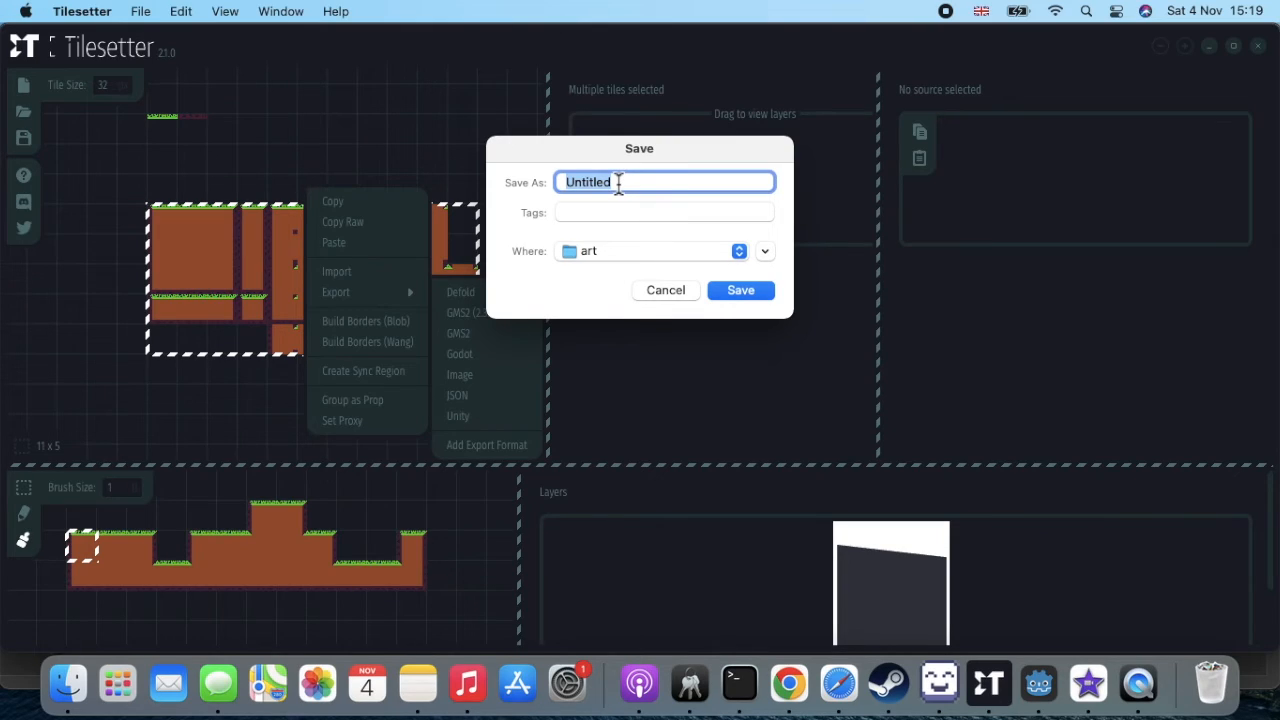
type("dirt_")
left_click(741, 254)
left_click(739, 253)
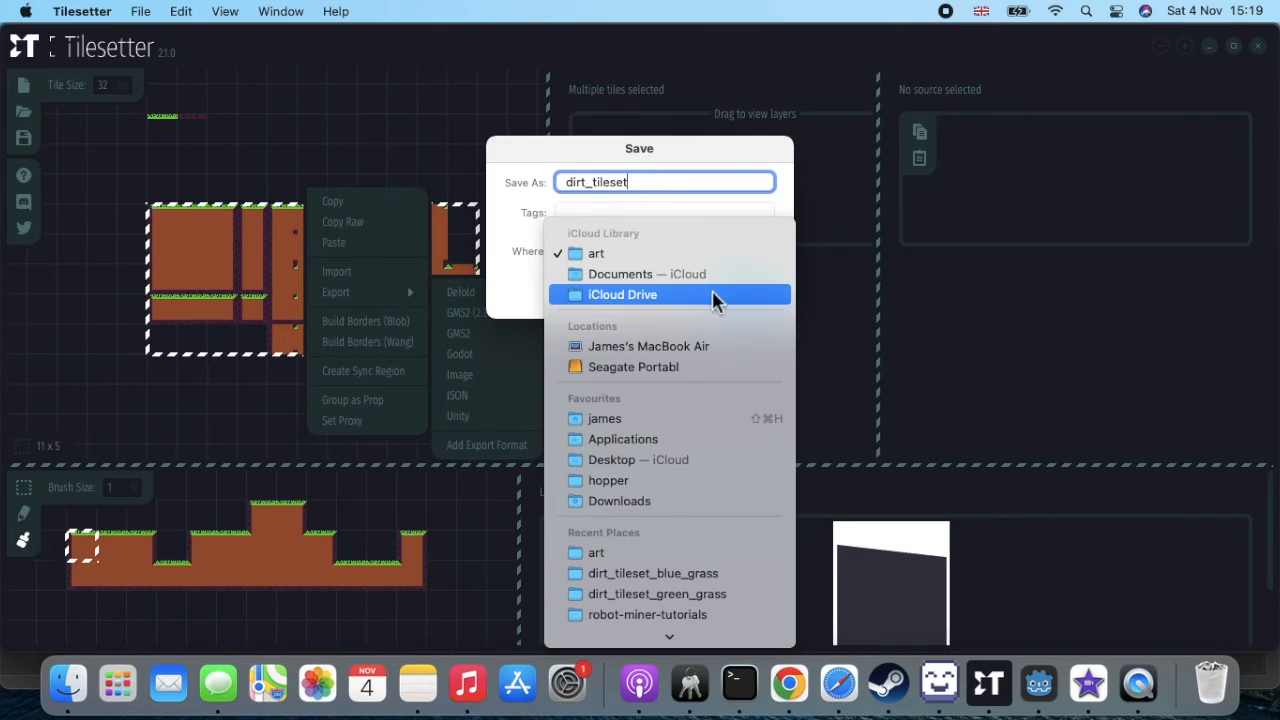
left_click(678, 460)
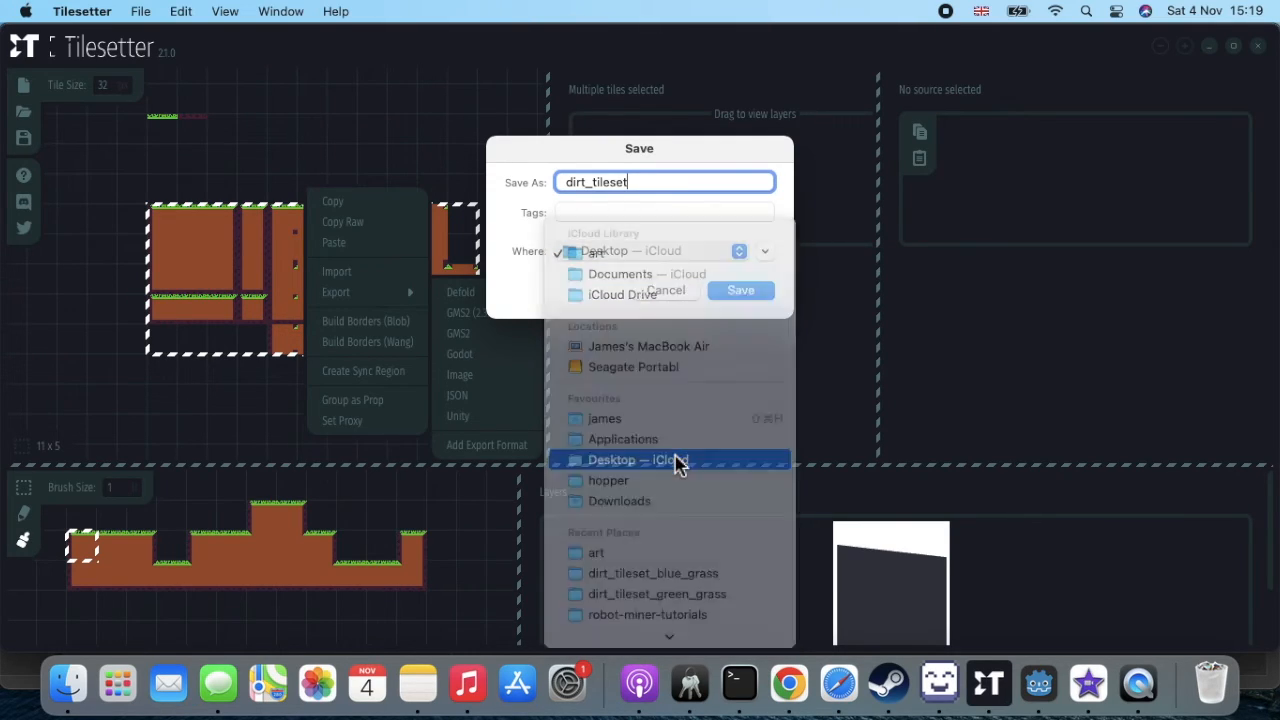
left_click(741, 290)
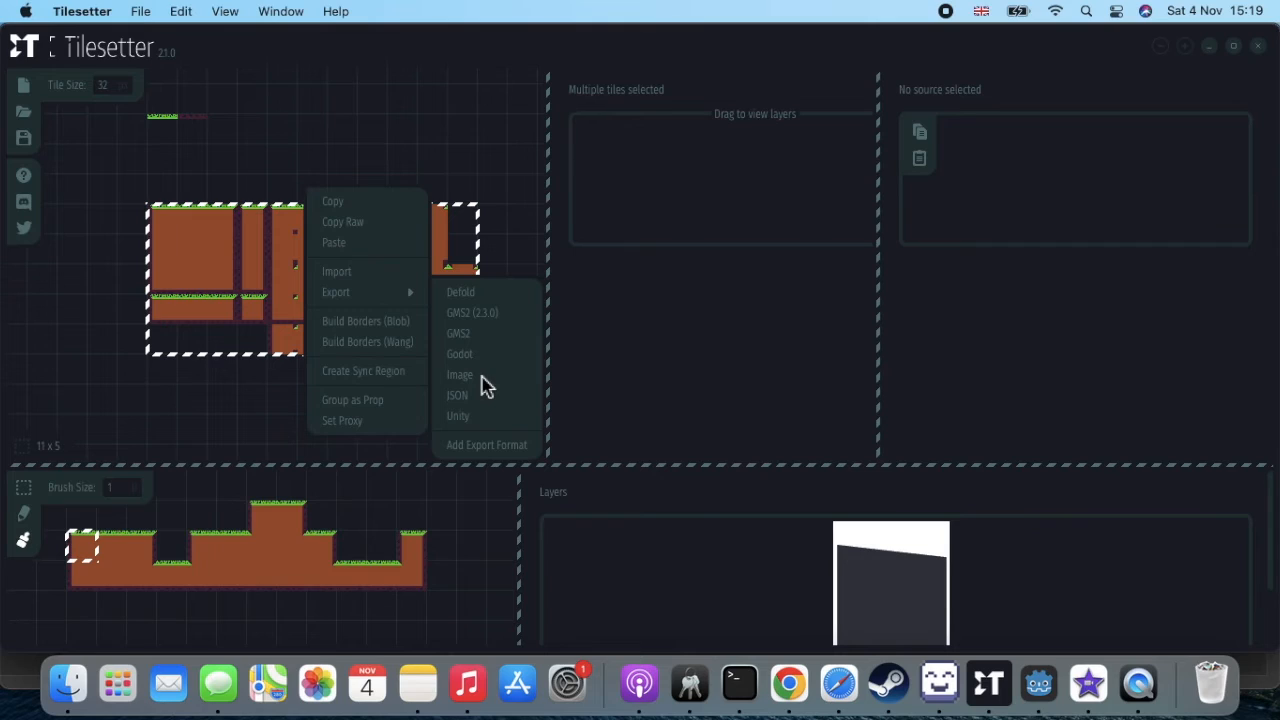
left_click(481, 386)
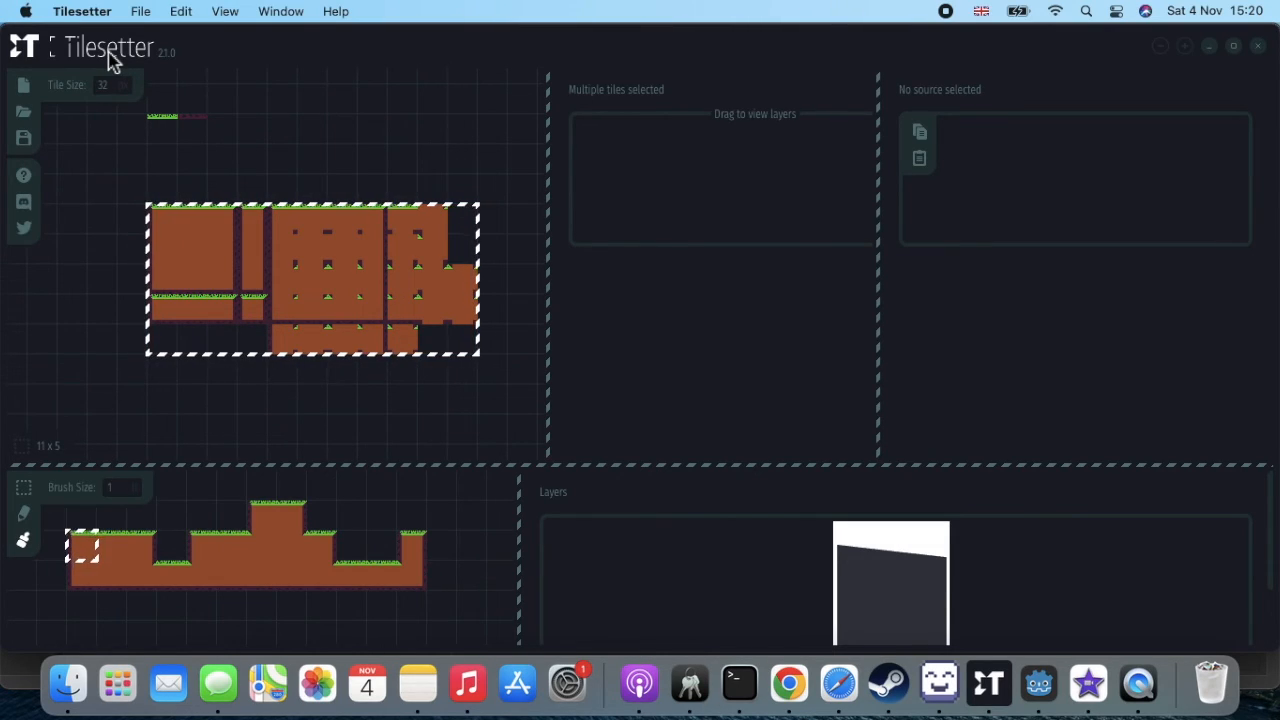
- Export the selected blob border set in Godot format as dirt_tileset to the Desktop folder
right_click(333, 262)
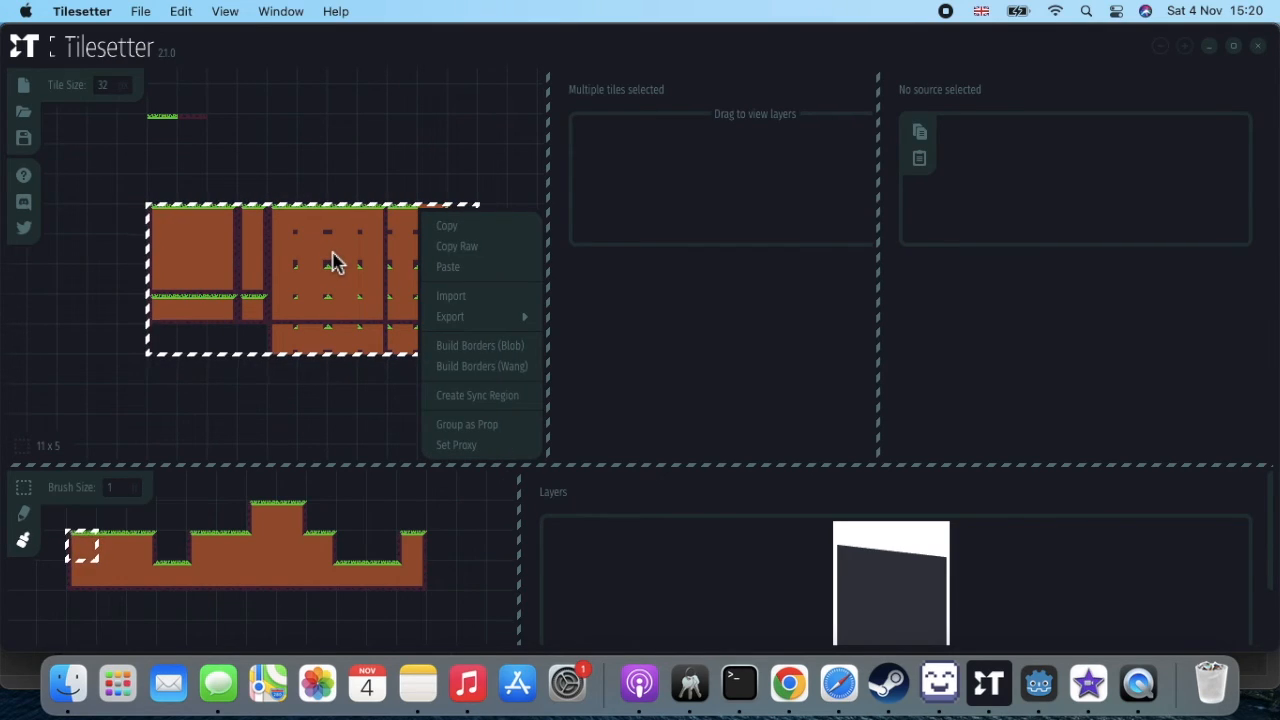
mouse_move(452, 316)
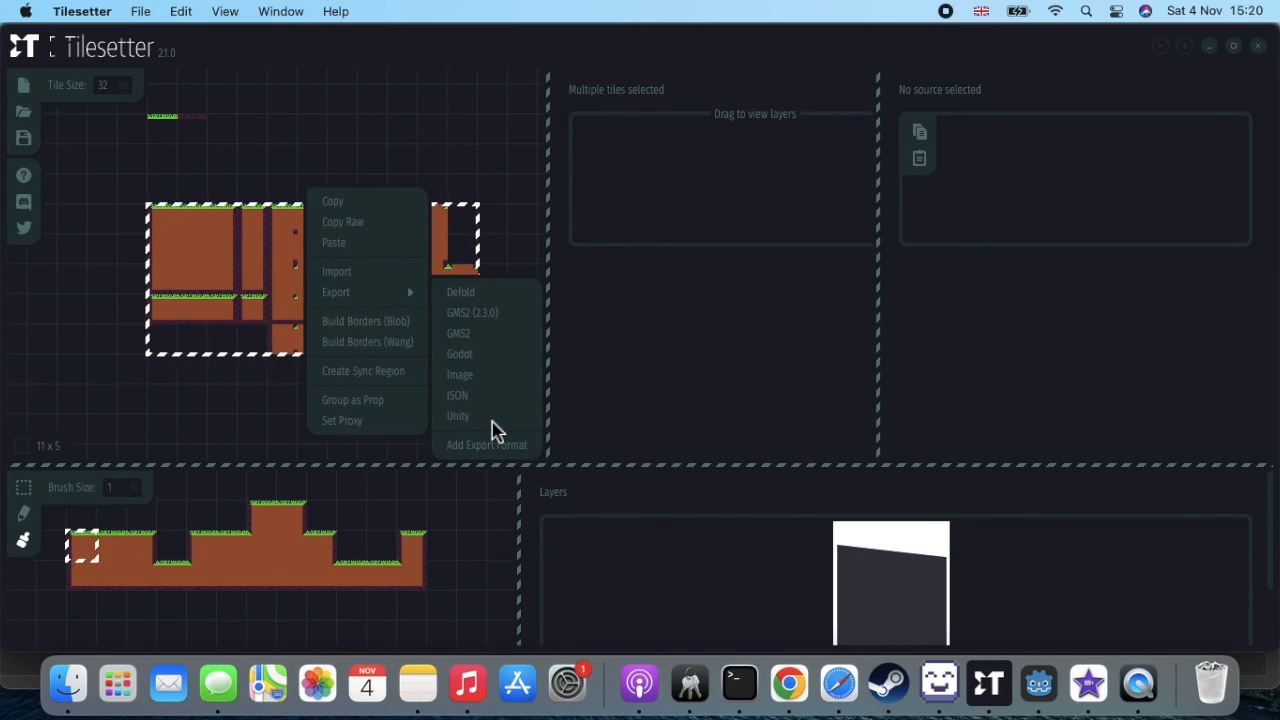
left_click(473, 362)
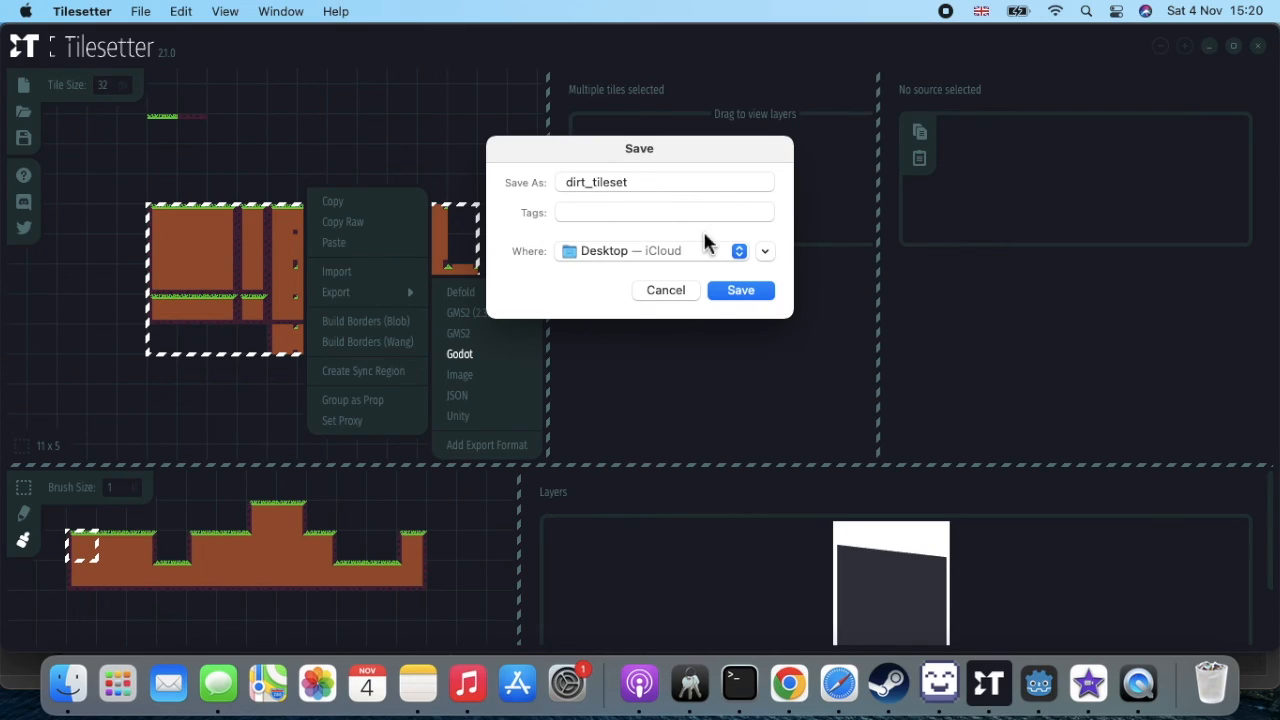
left_click(741, 291)
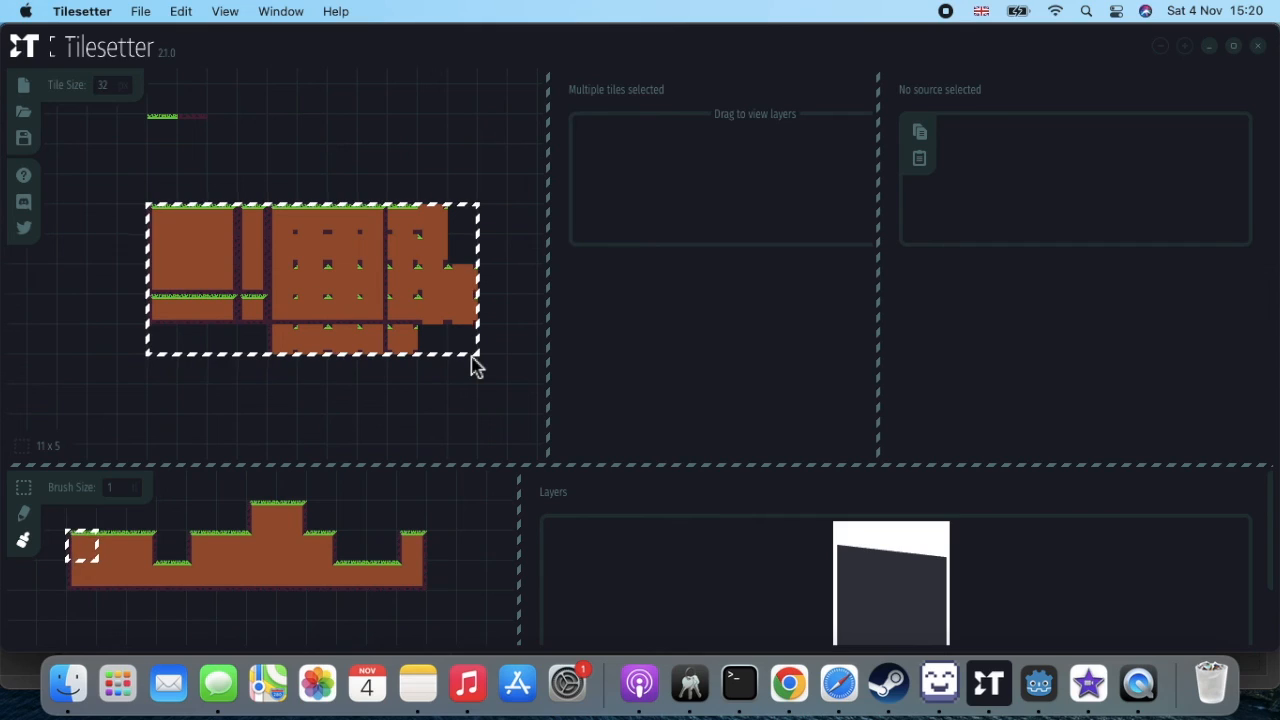